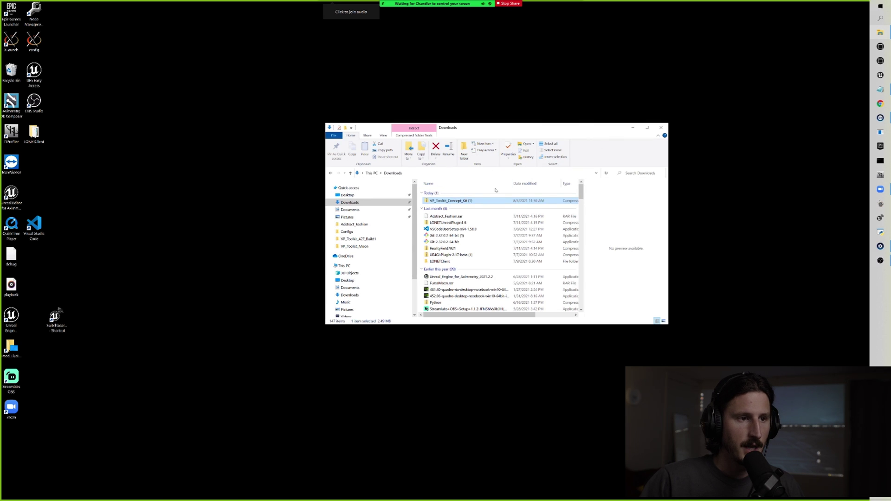
Open the context menu of the VP_Toolkit_Concept_Kit (1) zip under Today in Downloads.
{"action": "right_click", "coordinate": [446, 201]}
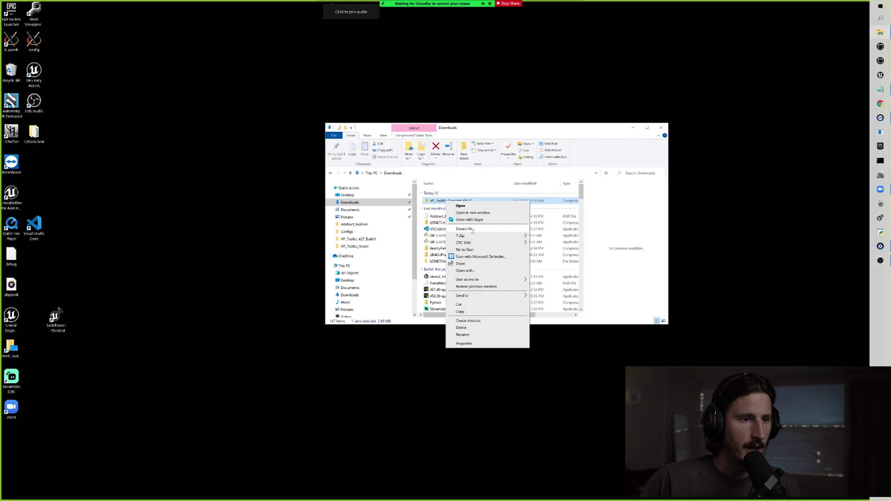
Extract All from the archive to the default Downloads destination, then tidy away the Explorer windows.
{"action": "left_click", "coordinate": [464, 228]}
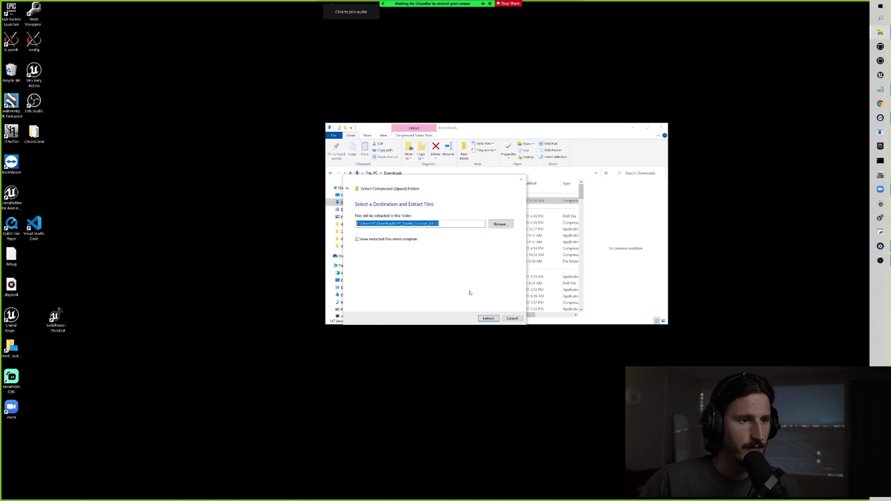
{"action": "left_click", "coordinate": [491, 318]}
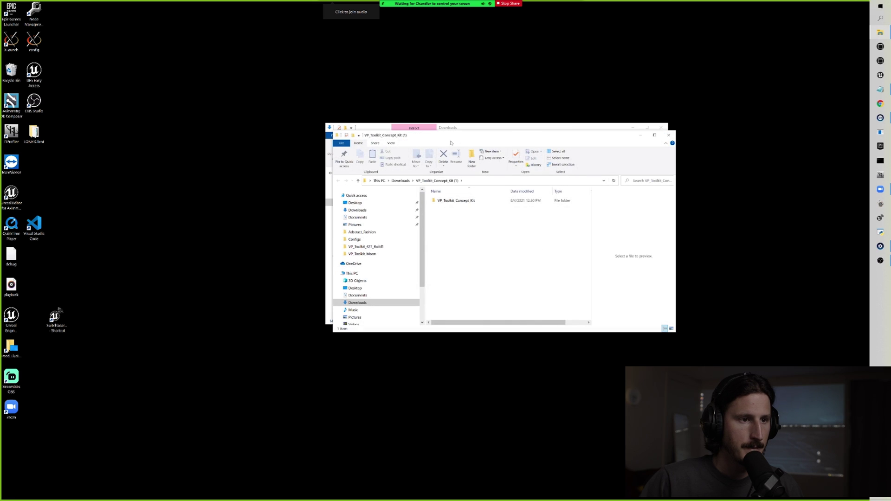
{"action": "left_click_drag", "start_coordinate": [450, 137], "coordinate": [430, 142]}
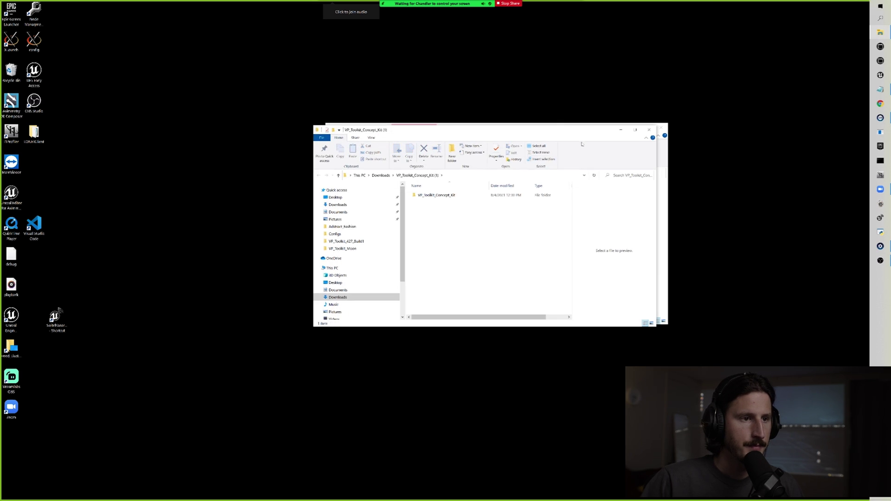
{"action": "left_click_drag", "start_coordinate": [550, 131], "coordinate": [373, 95]}
{"action": "left_click", "coordinate": [584, 126]}
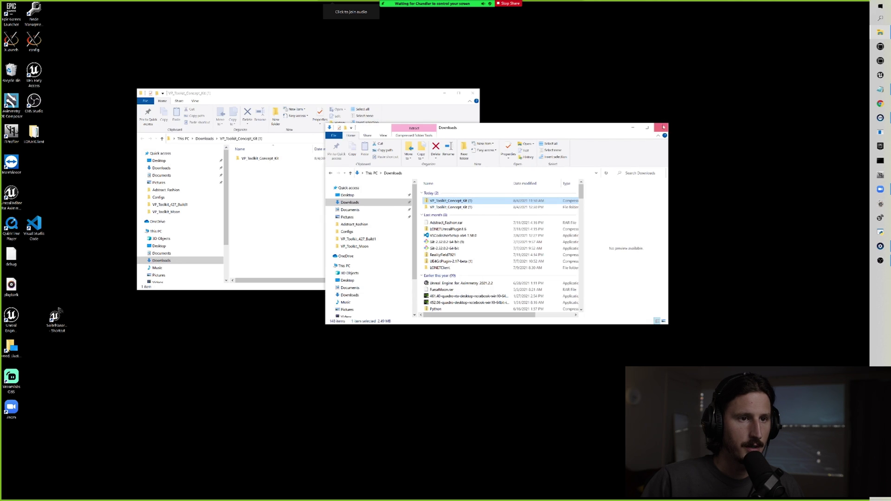
{"action": "left_click", "coordinate": [661, 127]}
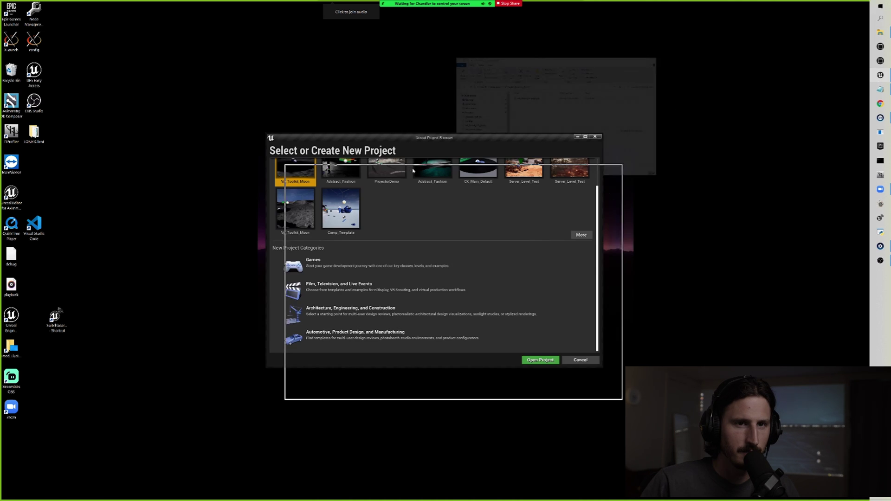
Choose the Film, Television, and Live Events category and the InCameraVFX template.
{"action": "left_click_drag", "start_coordinate": [405, 165], "coordinate": [408, 160]}
{"action": "left_click", "coordinate": [353, 310]}
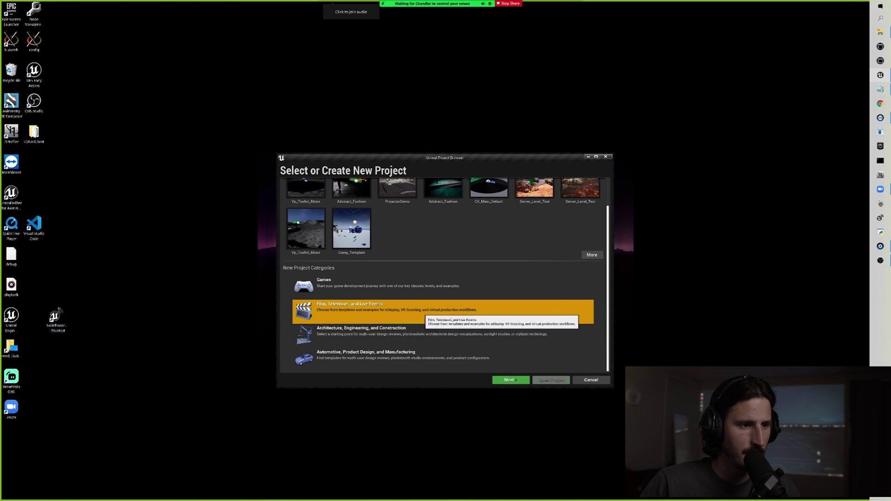
{"action": "left_click", "coordinate": [510, 380]}
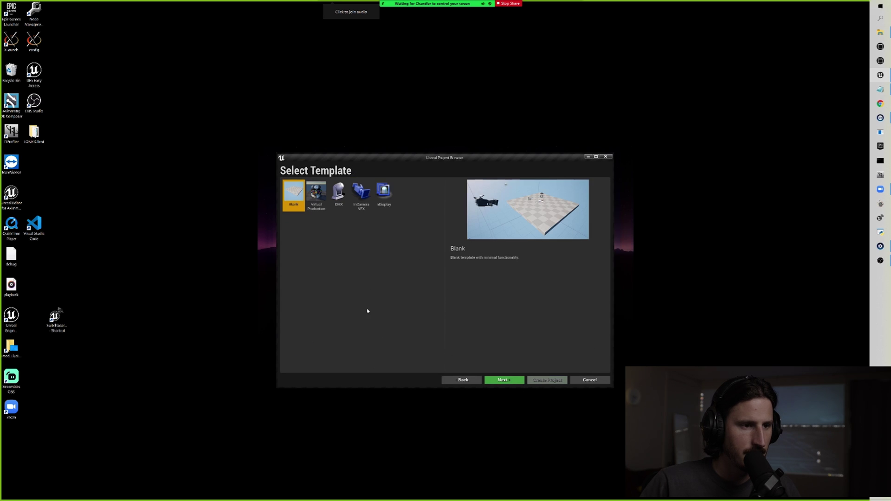
{"action": "left_click", "coordinate": [362, 203]}
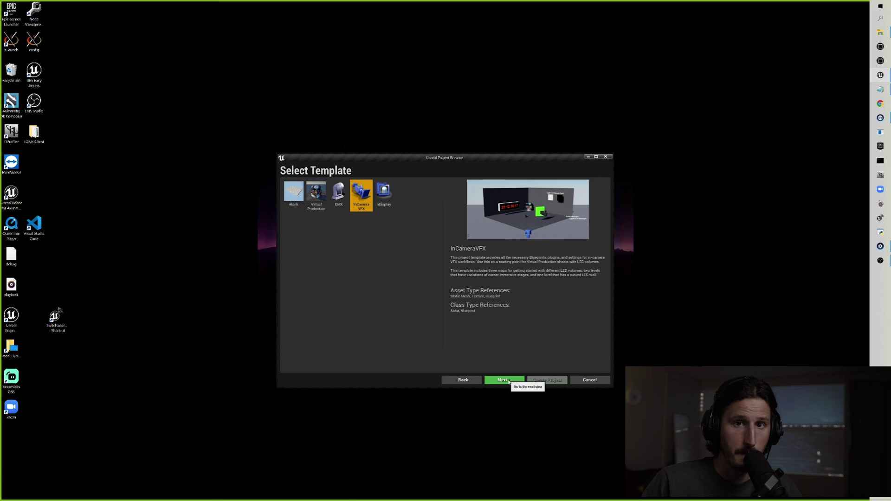
{"action": "left_click", "coordinate": [504, 381]}
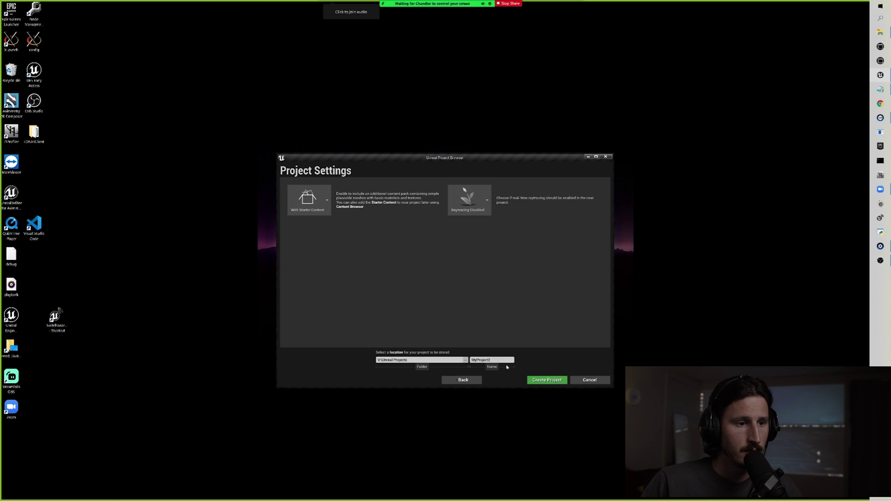
Name the project Baseline_Test in V:\Unreal Projects and create it.
{"action": "double_click", "coordinate": [500, 360]}
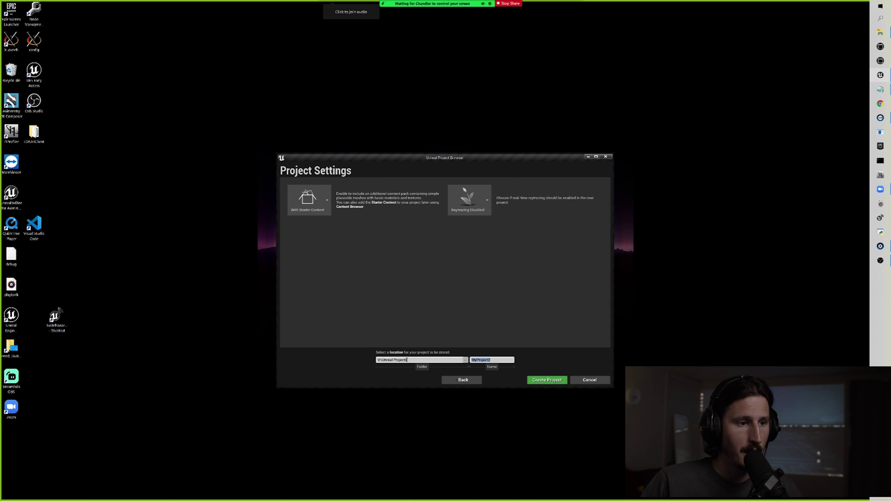
{"action": "left_click_drag", "start_coordinate": [413, 361], "coordinate": [368, 362]}
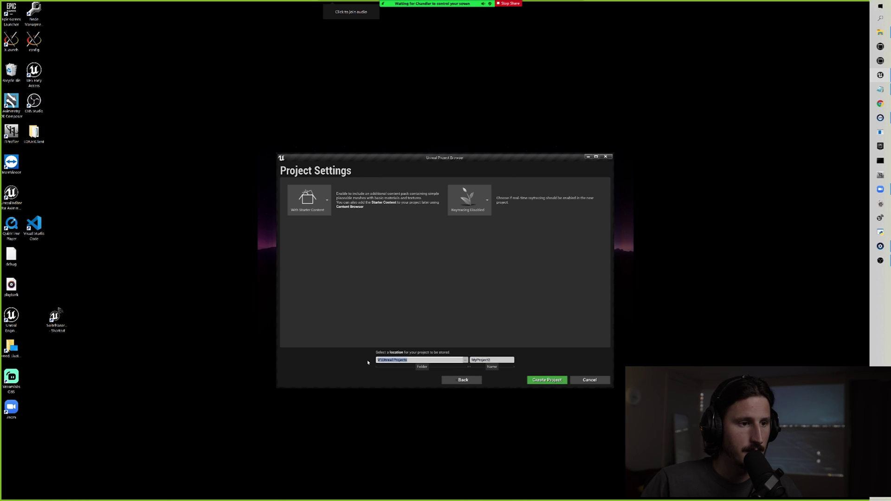
{"action": "left_click", "coordinate": [405, 360]}
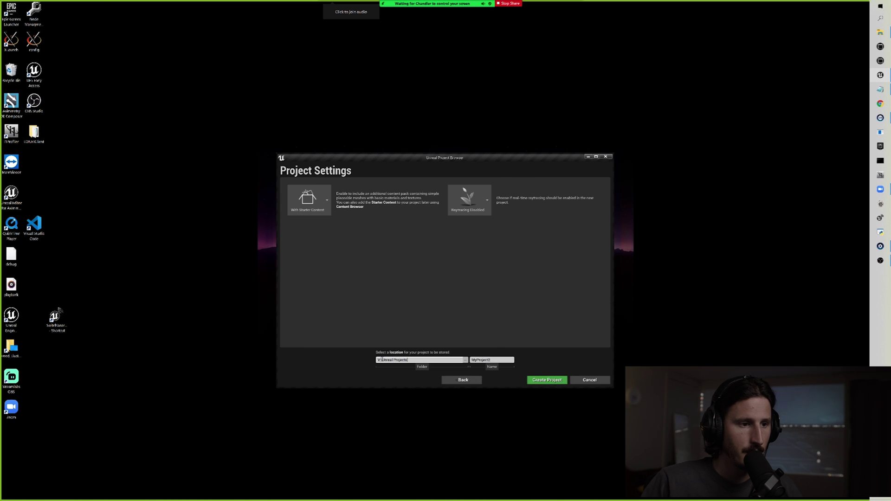
{"action": "key", "text": "Tab"}
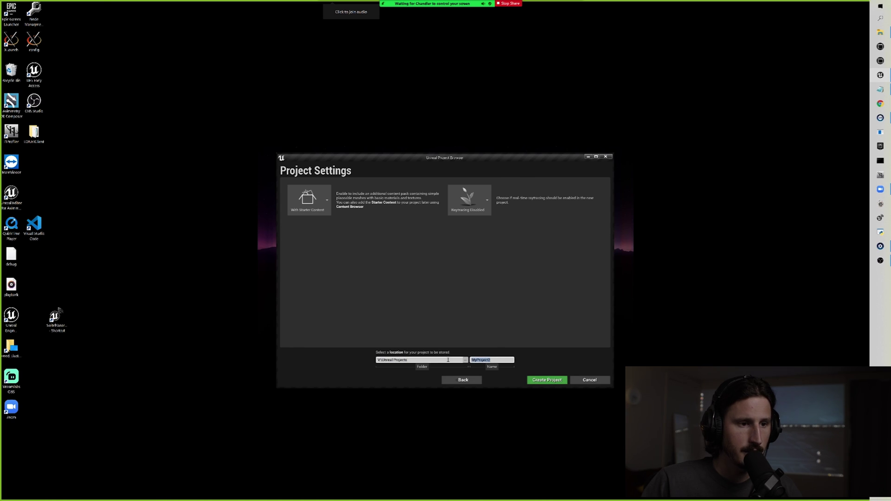
{"action": "type", "text": "Baseline"}
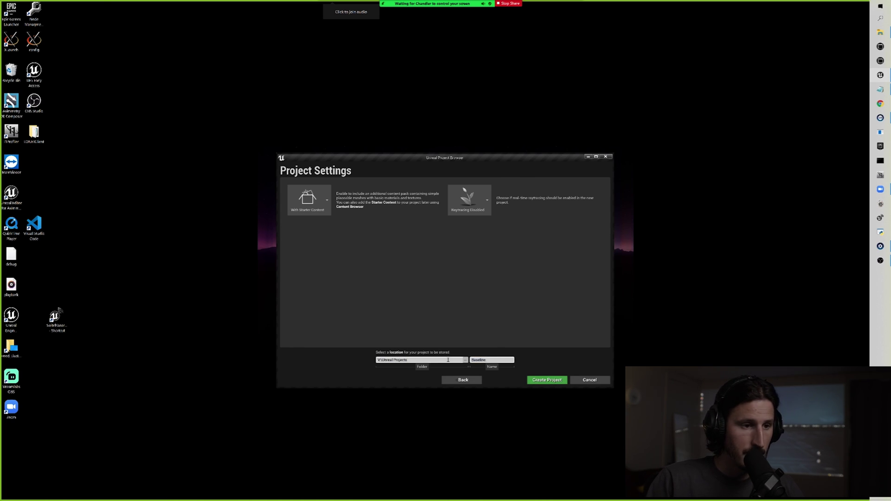
{"action": "type", "text": "_Test"}
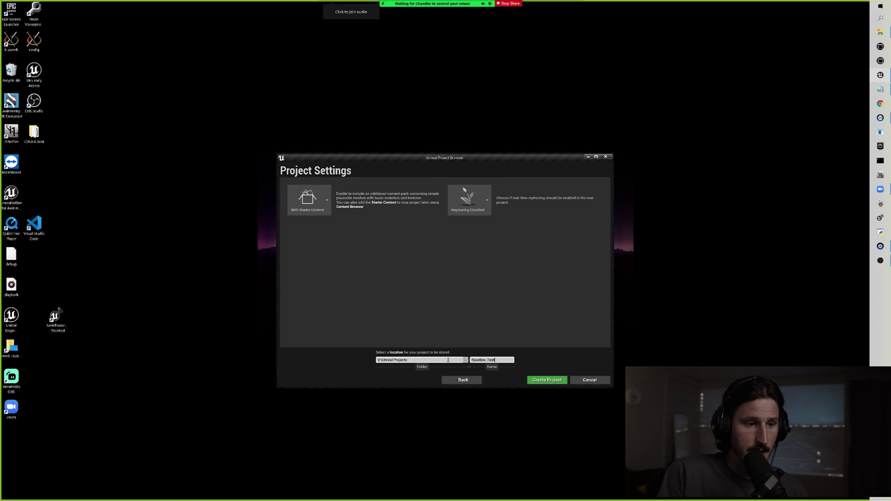
{"action": "left_click", "coordinate": [547, 381]}
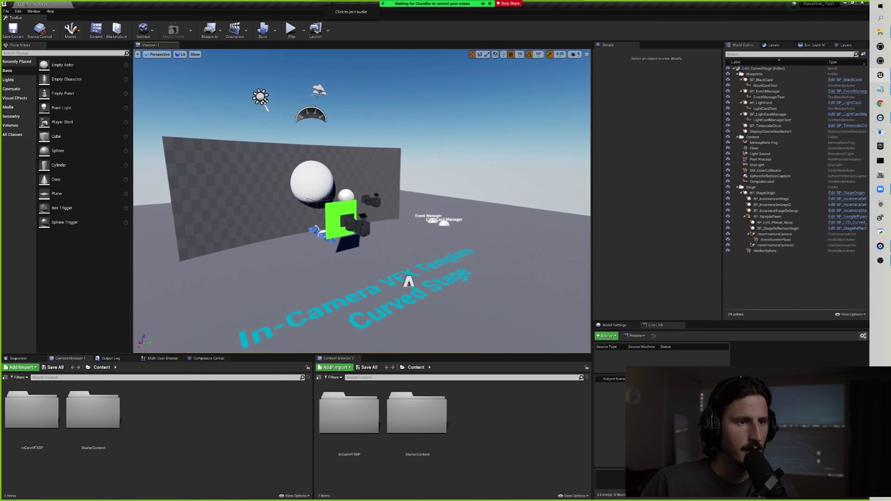
Delete the World Outliner actors from BP_StageOrigin through HiddenSphere, confirming Yes All.
{"action": "left_click", "coordinate": [762, 193]}
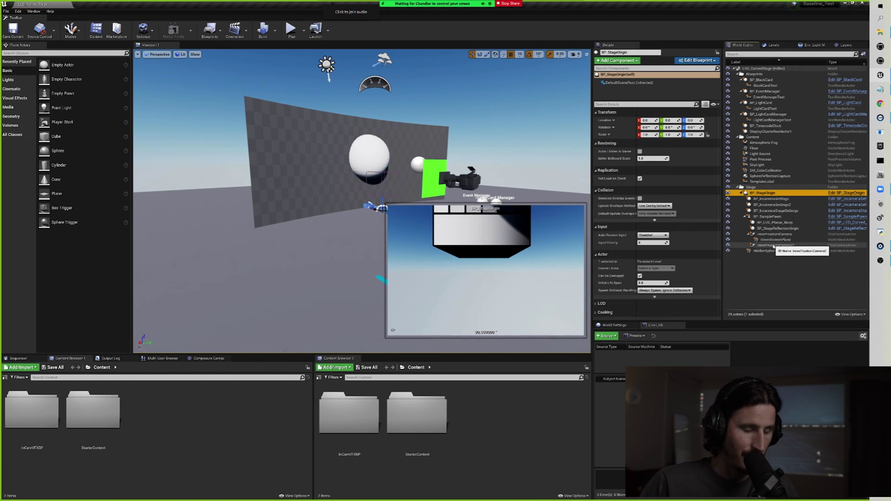
{"action": "left_click", "coordinate": [765, 250], "text": "shift"}
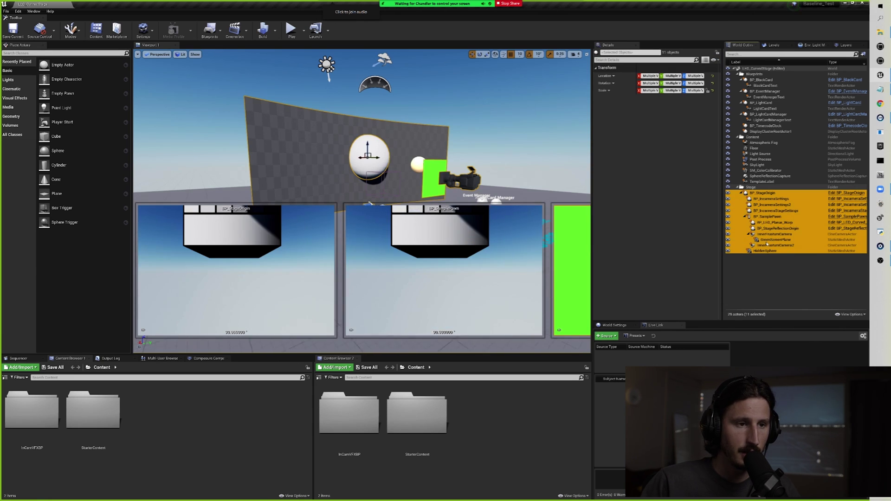
{"action": "key", "text": "Delete"}
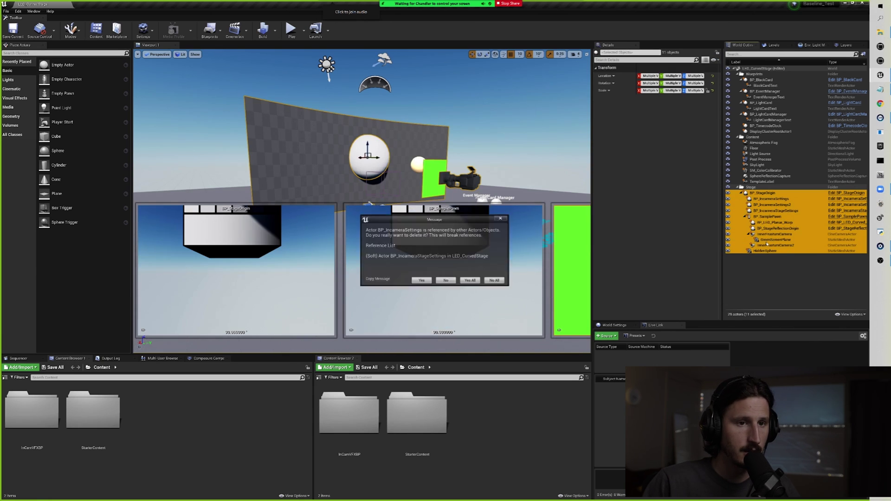
{"action": "left_click", "coordinate": [469, 280]}
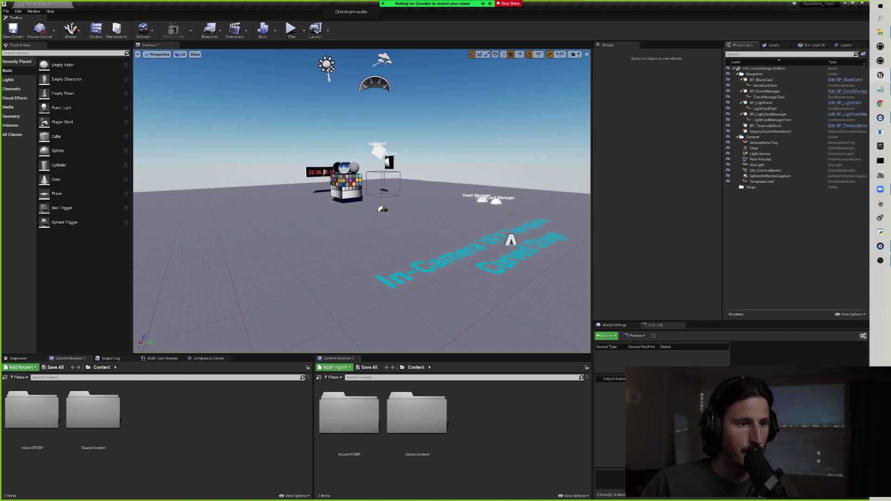
Save all changed content, including the LED_CurvedStage map.
{"action": "scroll", "coordinate": [436, 252], "scroll_direction": "up", "scroll_amount": 5}
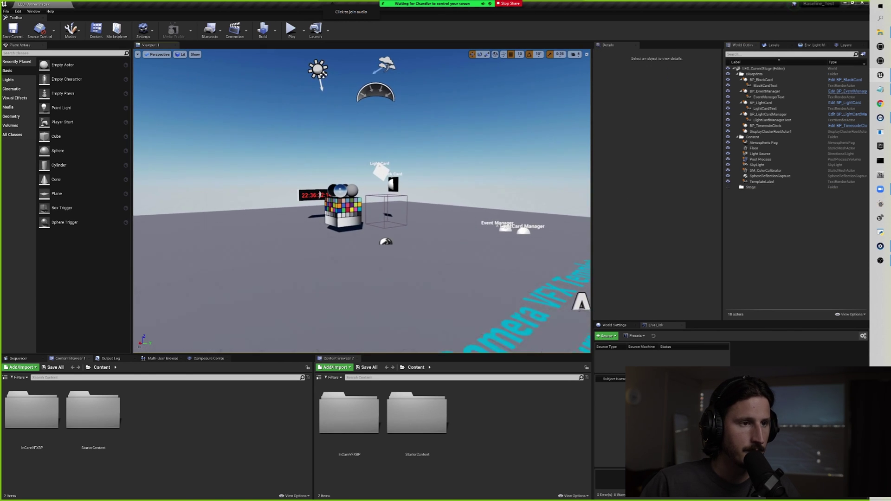
{"action": "left_click", "coordinate": [367, 367]}
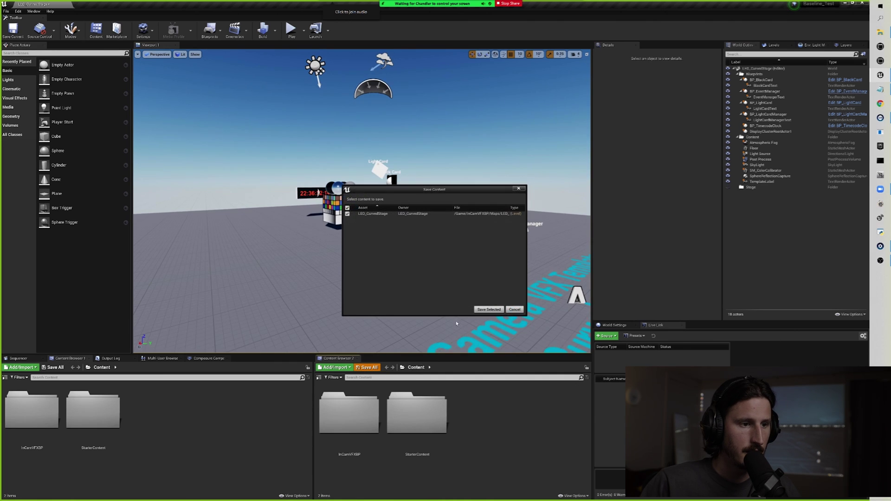
{"action": "left_click", "coordinate": [488, 310]}
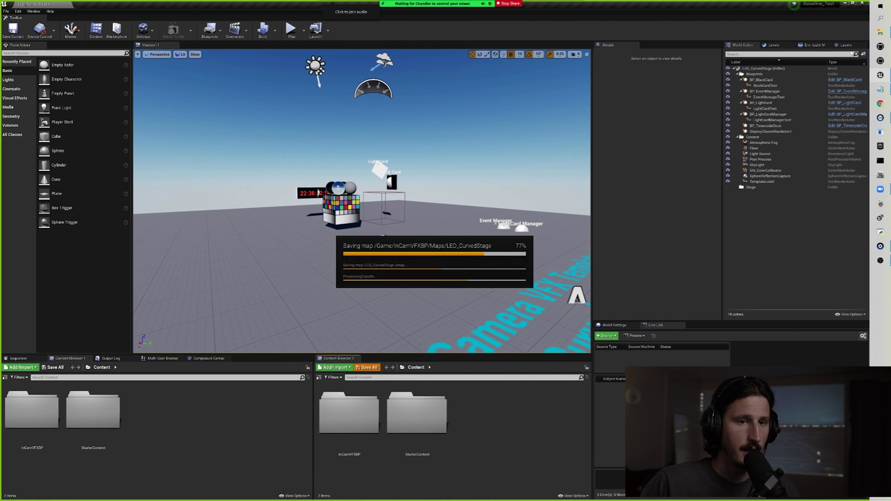
Copy the extracted VP_Toolkit_Concept_Kit folder.
{"action": "left_click", "coordinate": [861, 4]}
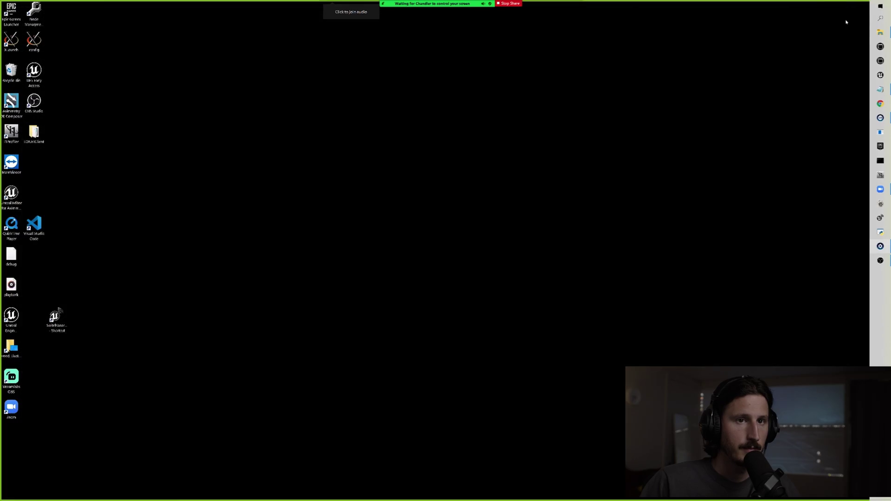
{"action": "left_click", "coordinate": [880, 32]}
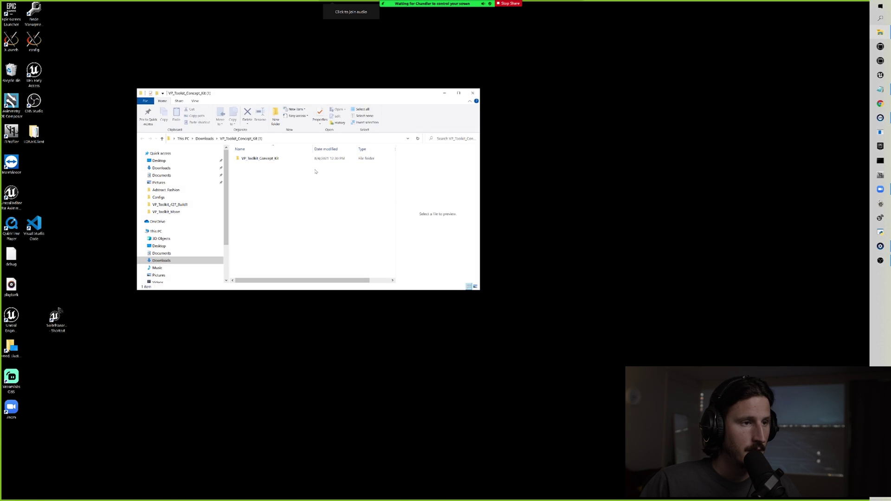
{"action": "right_click", "coordinate": [256, 163]}
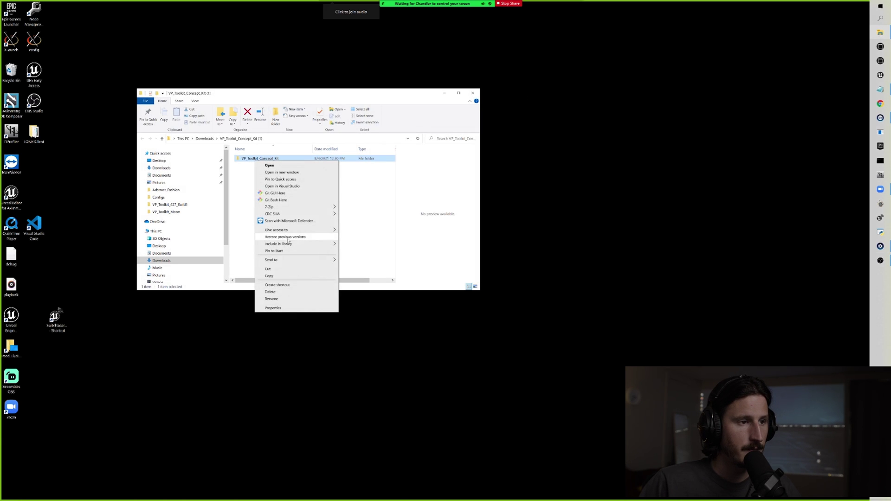
{"action": "left_click", "coordinate": [272, 277]}
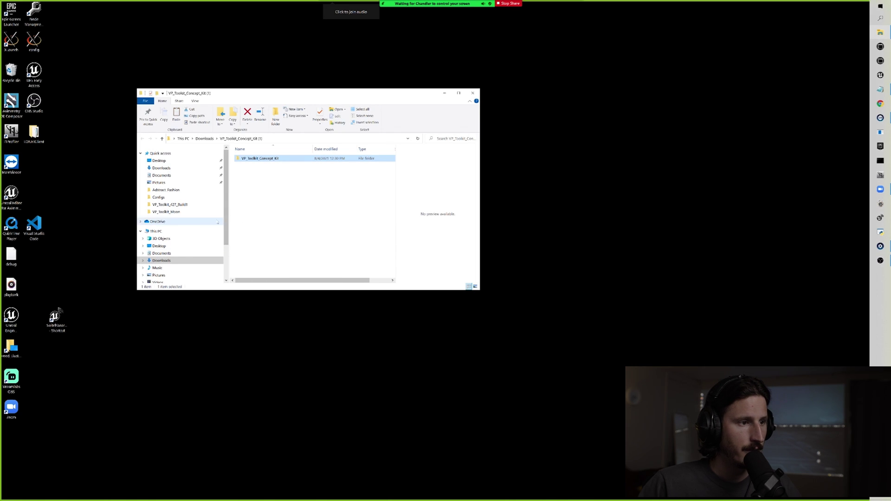
Create a new folder named Plugins inside V:\Unreal Projects\Baseline_Test.
{"action": "scroll", "coordinate": [227, 214], "scroll_direction": "down", "scroll_amount": 2}
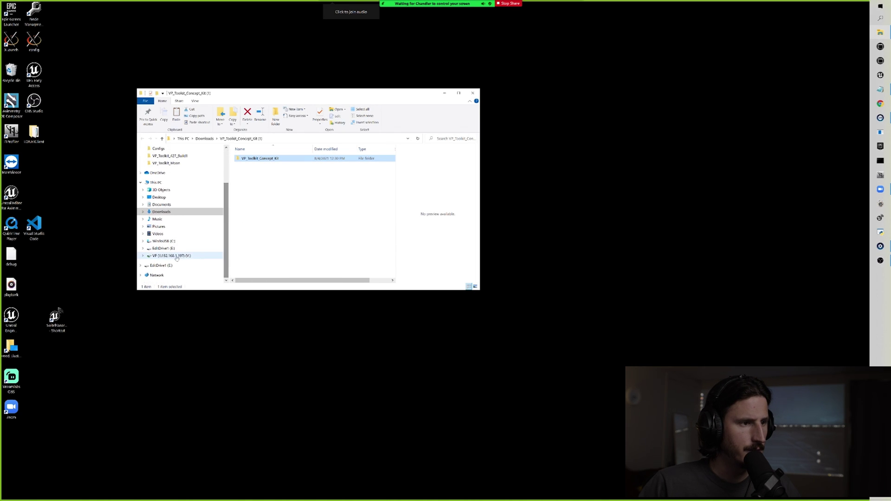
{"action": "left_click", "coordinate": [171, 255]}
{"action": "double_click", "coordinate": [258, 171]}
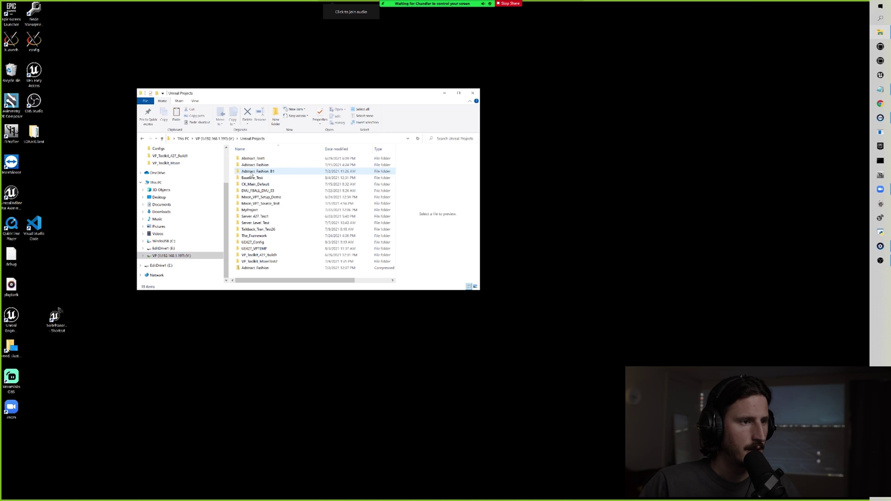
{"action": "double_click", "coordinate": [256, 178]}
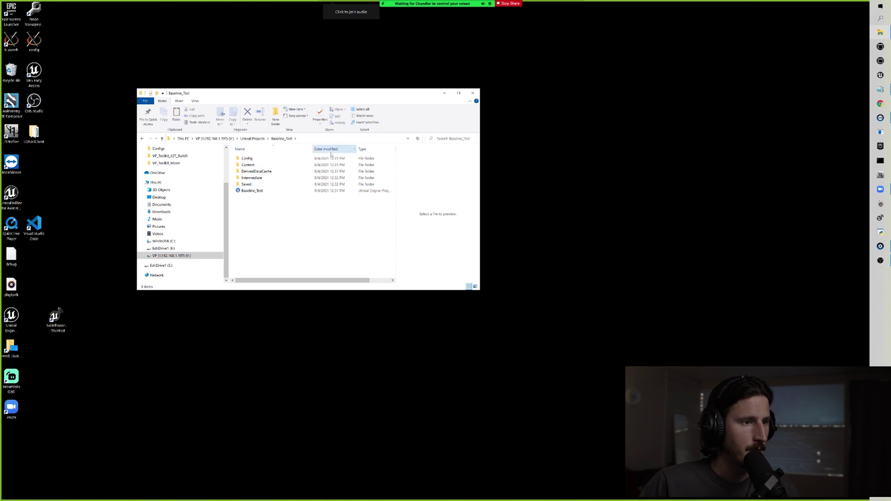
{"action": "right_click", "coordinate": [263, 222]}
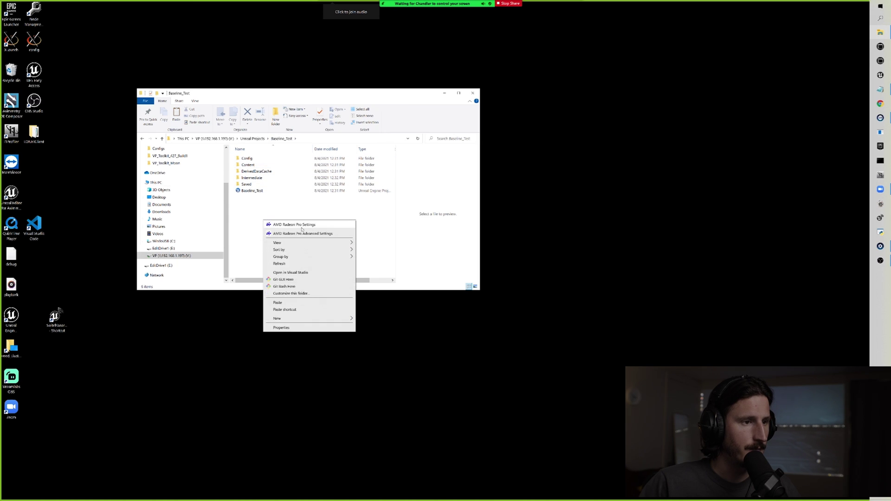
{"action": "mouse_move", "coordinate": [334, 319]}
{"action": "left_click", "coordinate": [386, 321]}
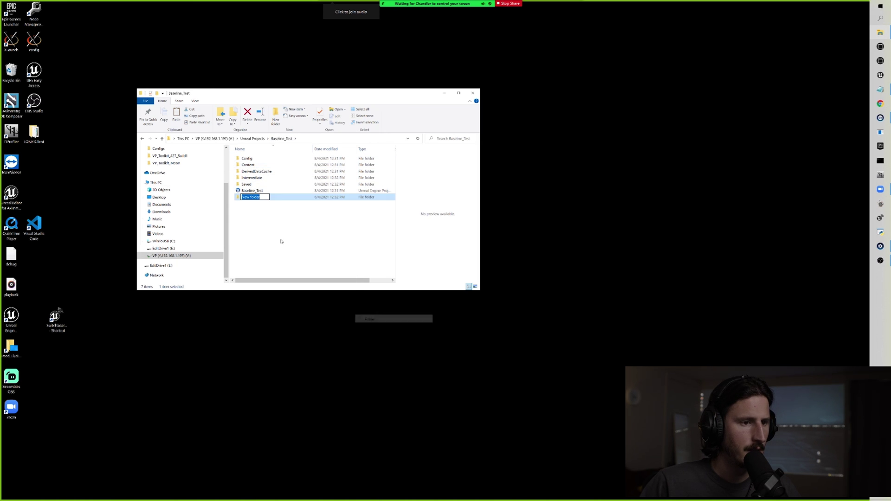
{"action": "type", "text": "Plugins"}
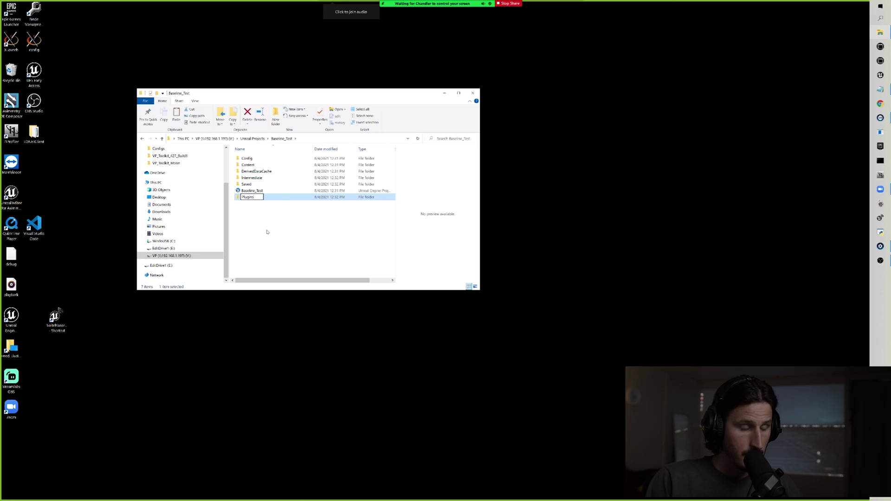
{"action": "key", "text": "Return"}
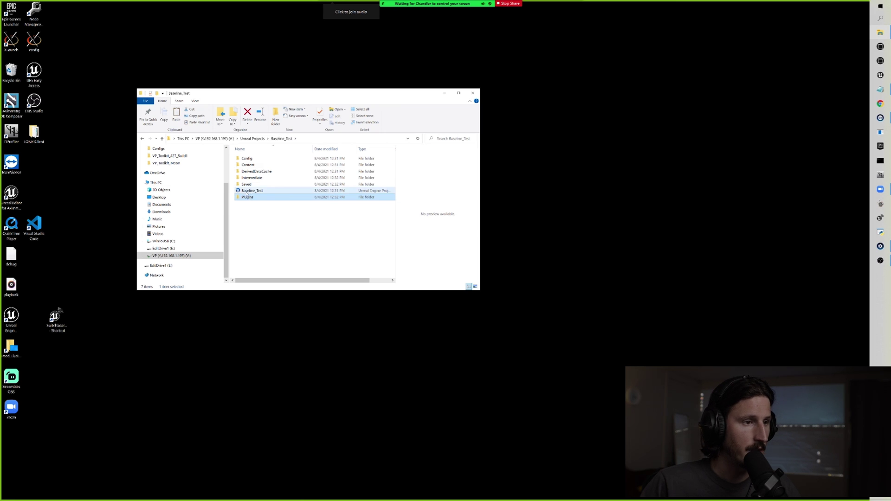
Paste VP_Toolkit_Concept_Kit into Plugins, then launch Baseline_Test.uproject.
{"action": "double_click", "coordinate": [248, 197]}
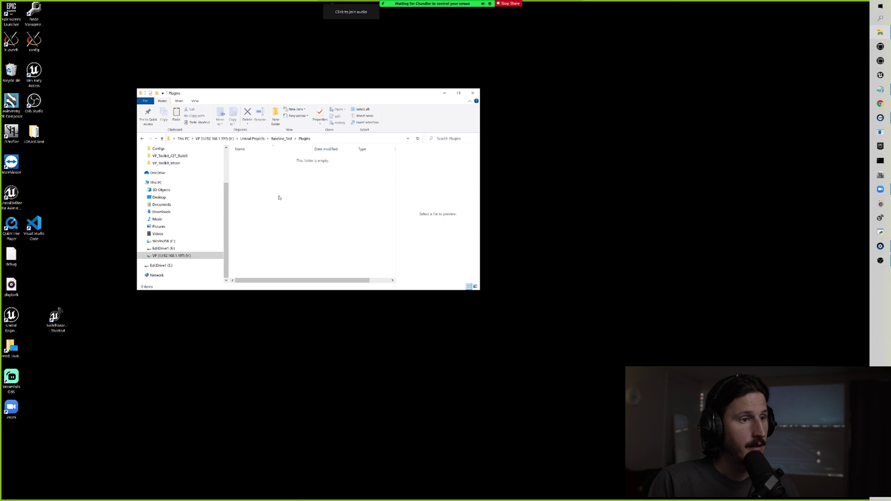
{"action": "key", "text": "ctrl+v"}
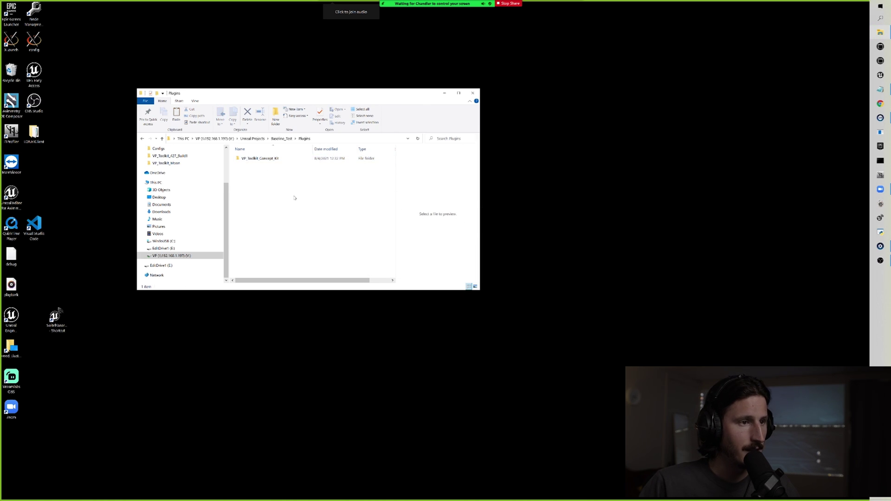
{"action": "left_click", "coordinate": [142, 138]}
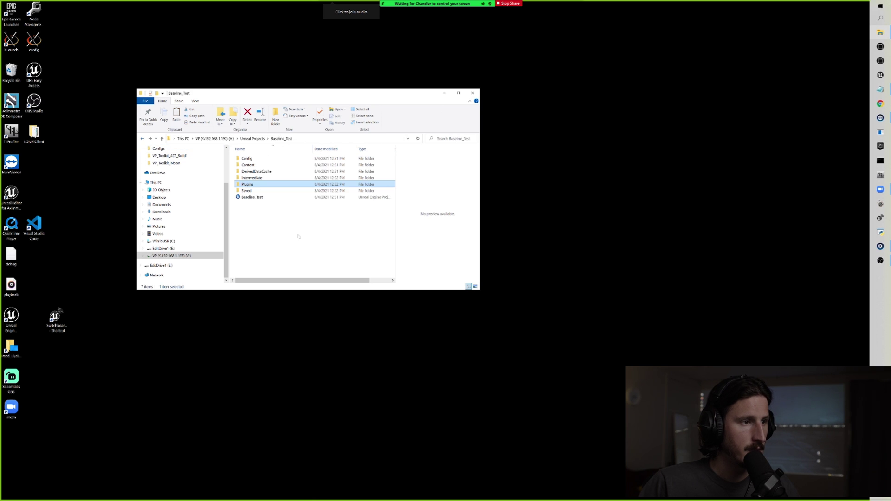
{"action": "double_click", "coordinate": [252, 198]}
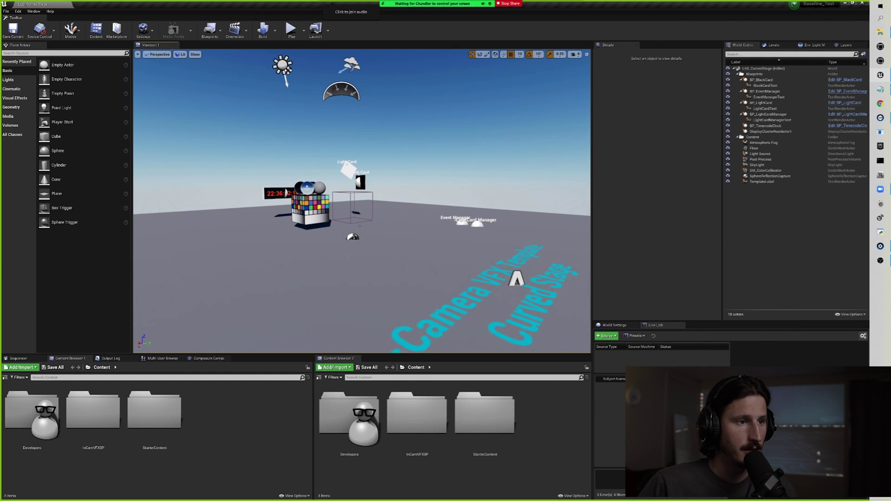
Verify nDisplay is enabled under Project Settings > Plugins, then close Project Settings.
{"action": "left_click", "coordinate": [143, 30]}
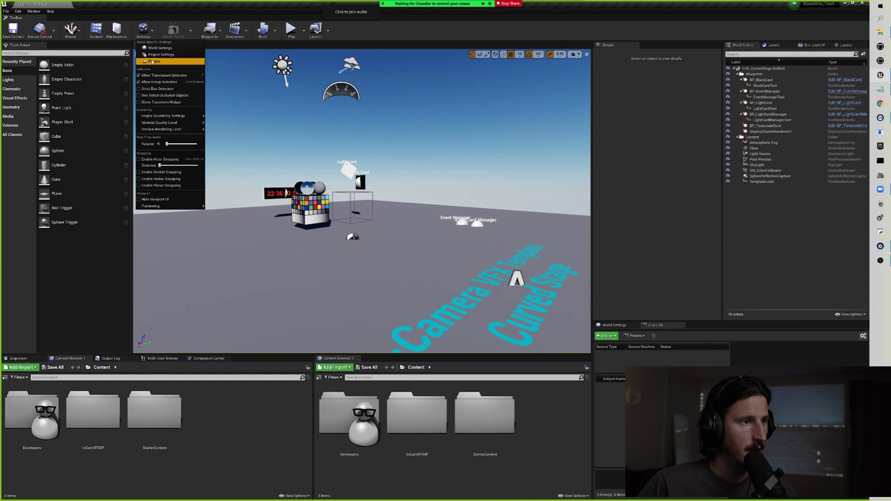
{"action": "left_click", "coordinate": [161, 55]}
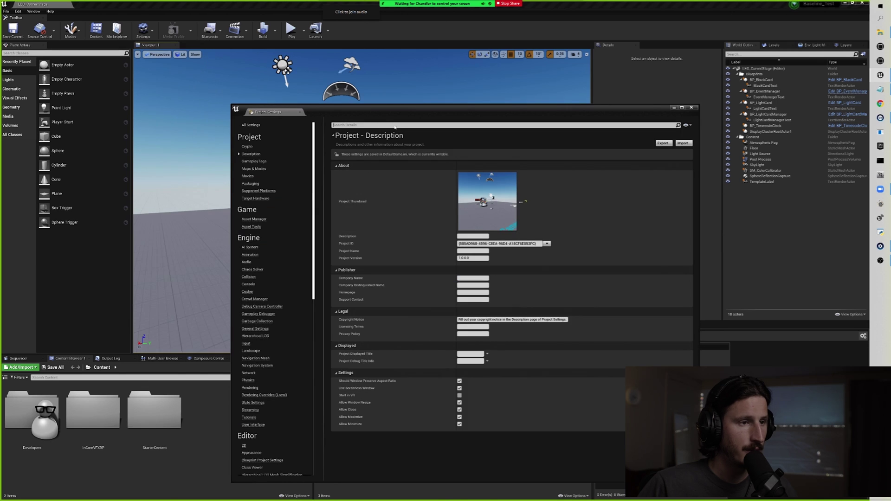
{"action": "left_click_drag", "start_coordinate": [391, 107], "coordinate": [427, 91]}
{"action": "scroll", "coordinate": [358, 425], "scroll_direction": "down", "scroll_amount": 15}
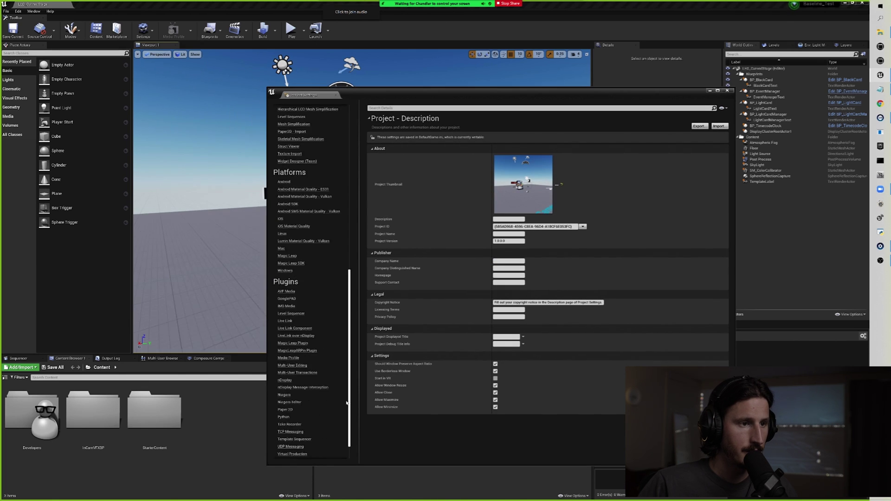
{"action": "left_click", "coordinate": [309, 356]}
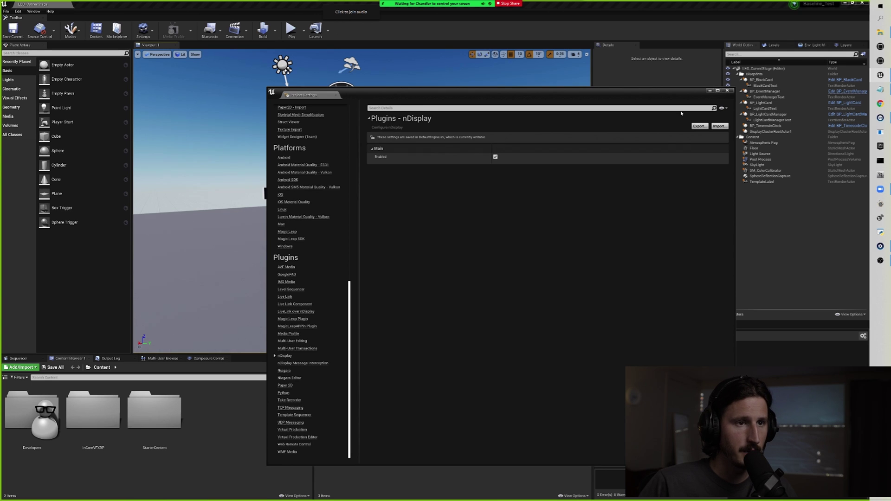
{"action": "left_click", "coordinate": [729, 91]}
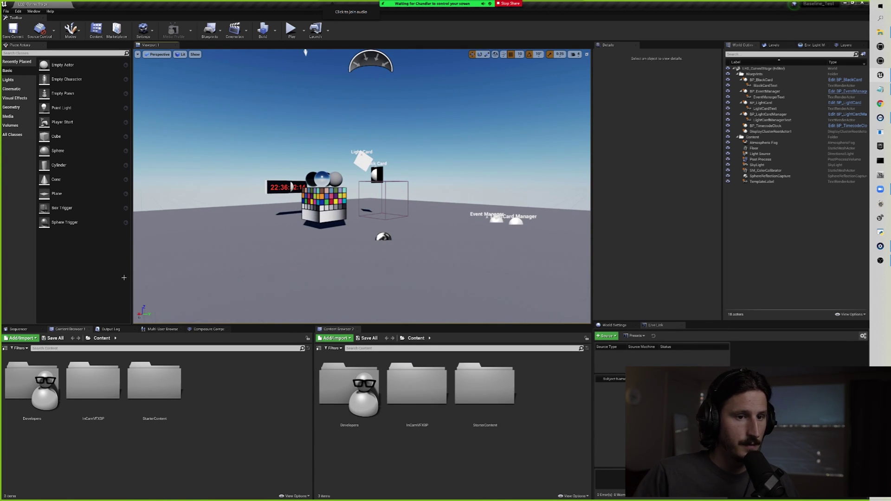
Navigate the Content Browser to the VP_Toolkit_Concept_Kit Content folder.
{"action": "left_click", "coordinate": [88, 339]}
{"action": "scroll", "coordinate": [139, 442], "scroll_direction": "down", "scroll_amount": 5}
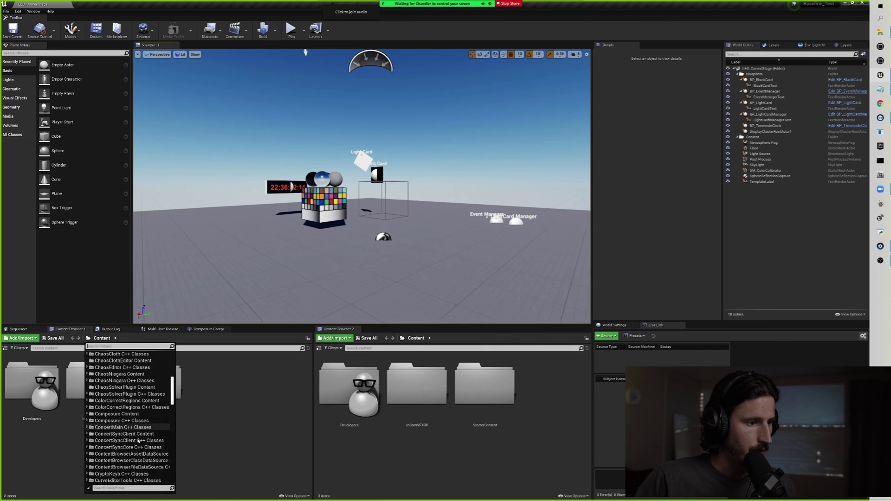
{"action": "scroll", "coordinate": [139, 442], "scroll_direction": "down", "scroll_amount": 10}
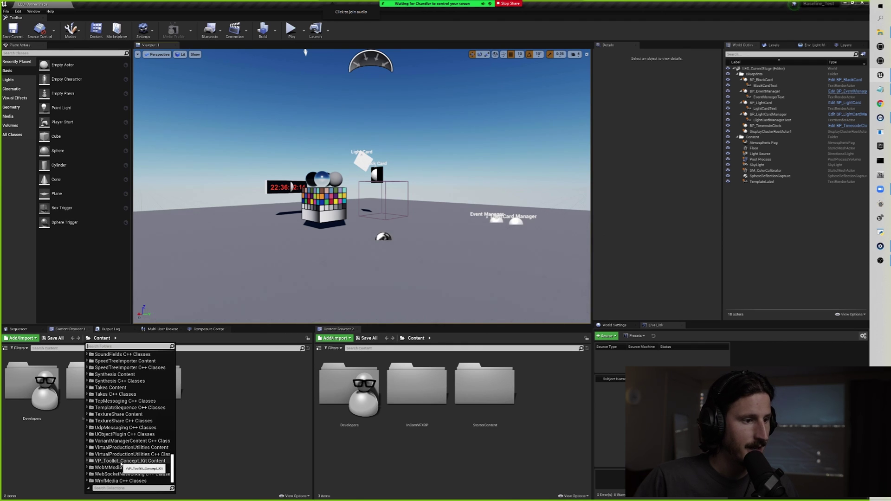
{"action": "left_click", "coordinate": [121, 462]}
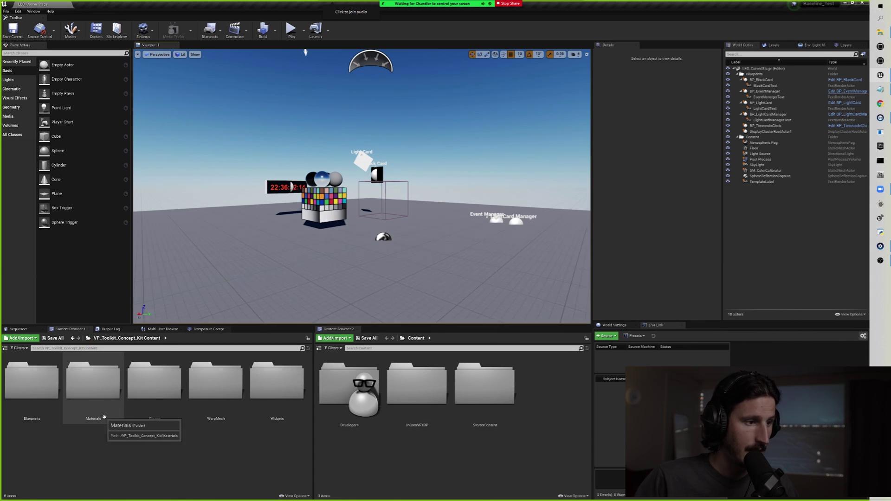
Turn on Show Plugin Content in the Content Browser's view options.
{"action": "right_click", "coordinate": [221, 469]}
{"action": "left_click", "coordinate": [221, 469]}
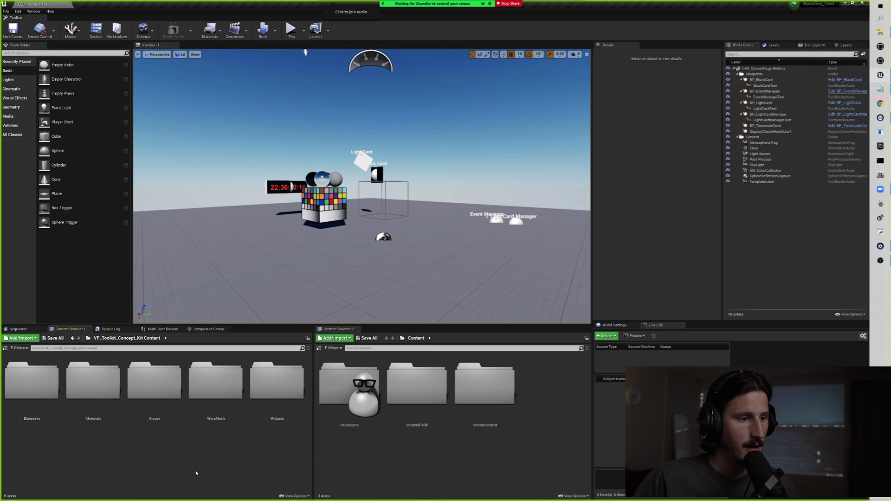
{"action": "left_click", "coordinate": [295, 496]}
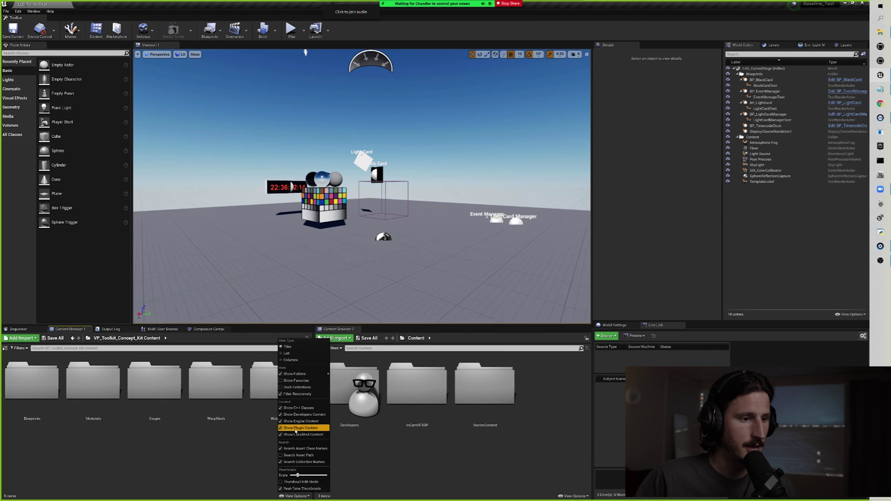
{"action": "left_click", "coordinate": [158, 460]}
Duplicate Stage_Demo in the Stages folder and name the copy Stage_Demo_Baseline.
{"action": "double_click", "coordinate": [155, 391]}
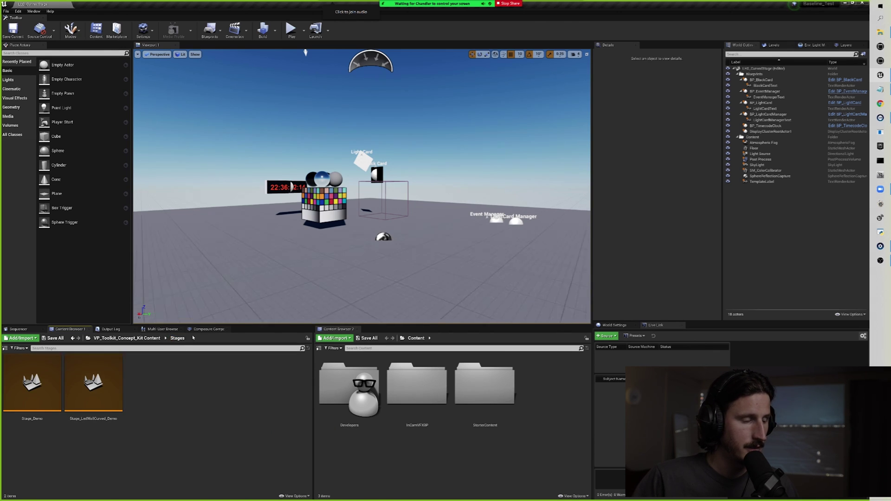
{"action": "double_click", "coordinate": [28, 393]}
{"action": "right_click", "coordinate": [28, 392]}
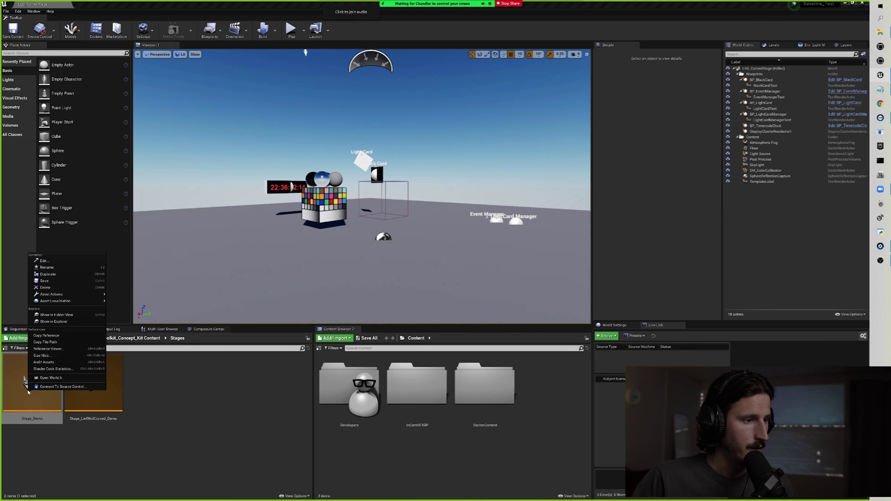
{"action": "left_click", "coordinate": [54, 274]}
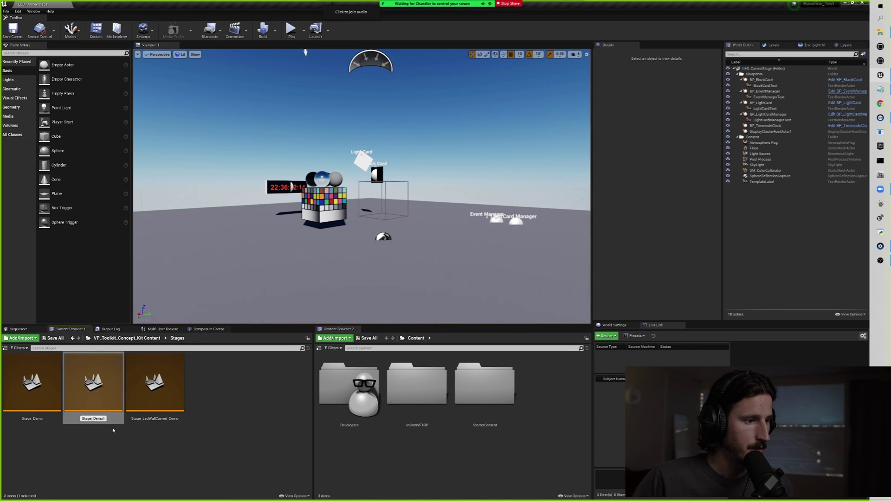
{"action": "key", "text": "BackSpace"}
{"action": "type", "text": "_Baseline"}
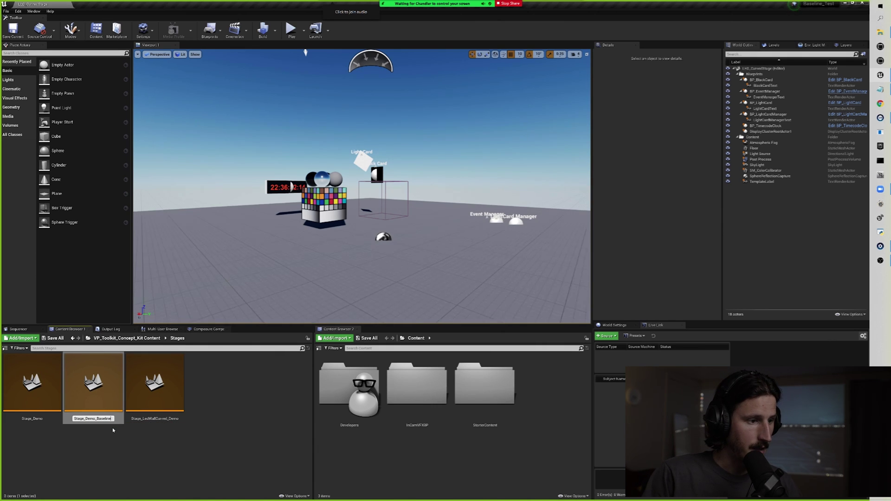
{"action": "key", "text": "Return"}
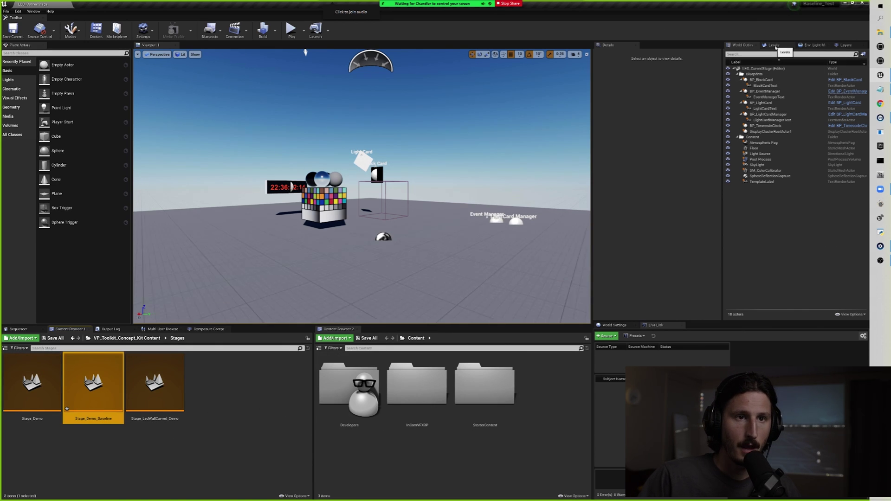
Drag Stage_Demo_Baseline into the Levels panel as a sublevel.
{"action": "left_click", "coordinate": [774, 45]}
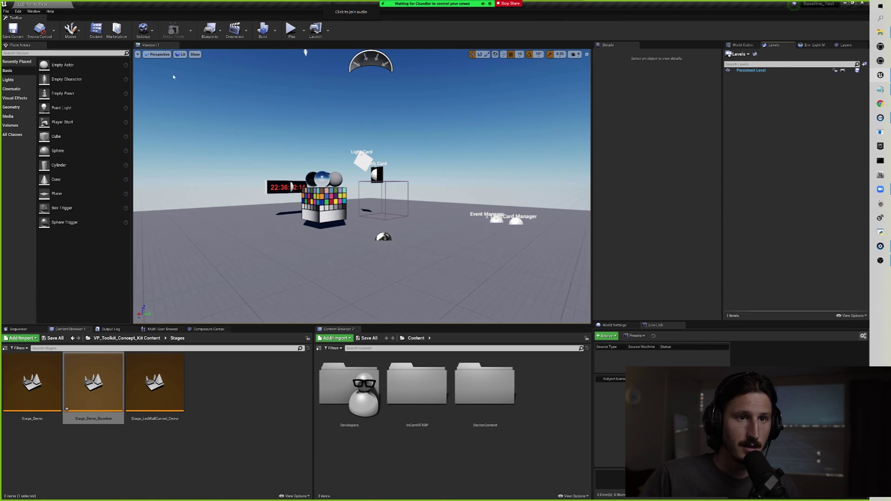
{"action": "left_click", "coordinate": [33, 10]}
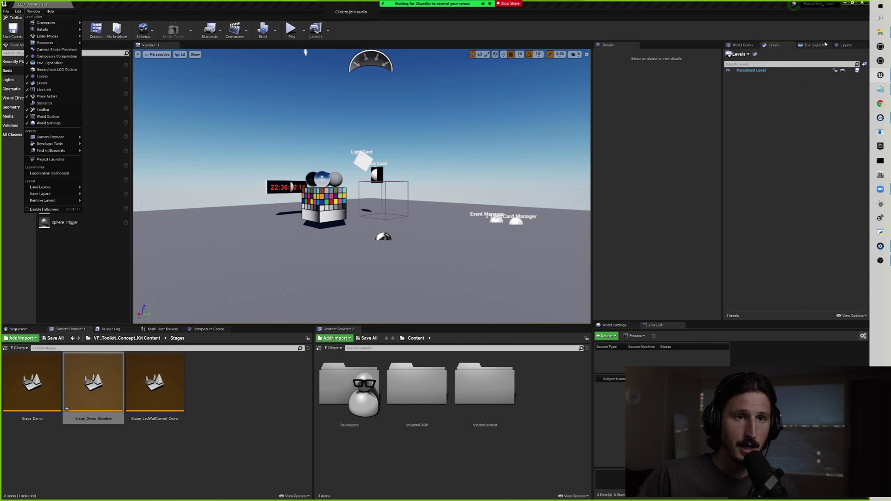
{"action": "left_click", "coordinate": [741, 45]}
{"action": "left_click", "coordinate": [845, 45]}
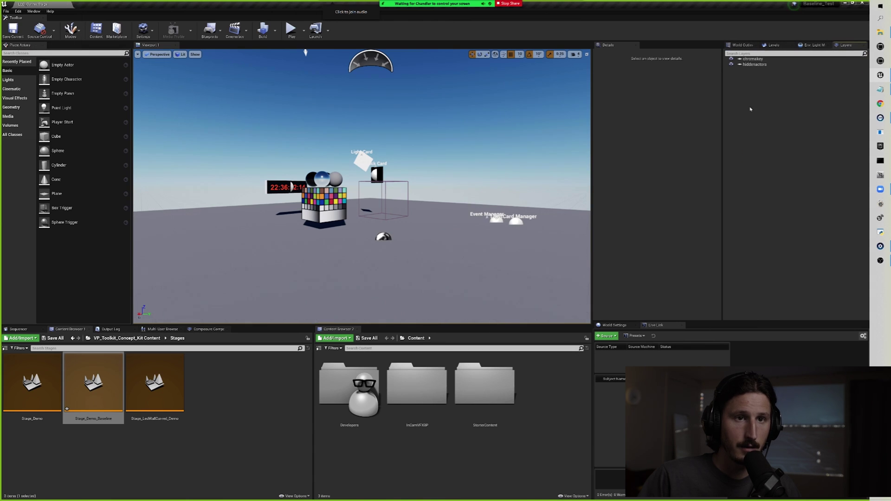
{"action": "left_click", "coordinate": [772, 45]}
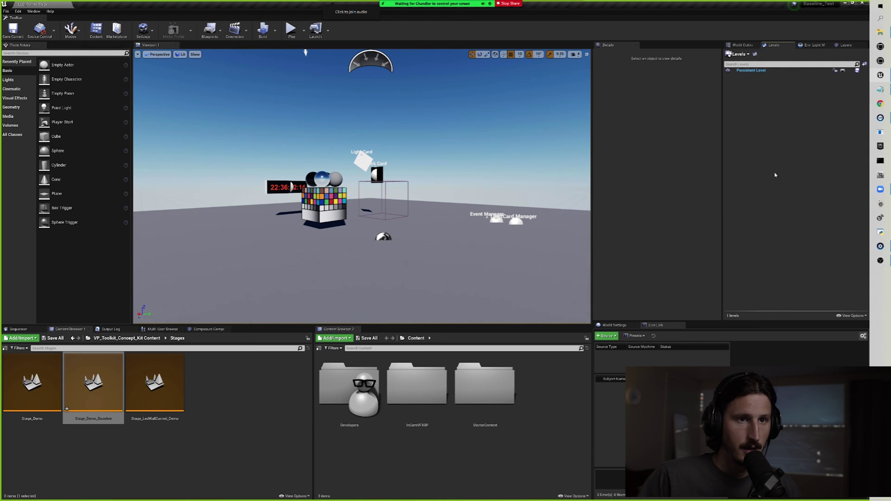
{"action": "left_click_drag", "start_coordinate": [93, 383], "coordinate": [755, 83]}
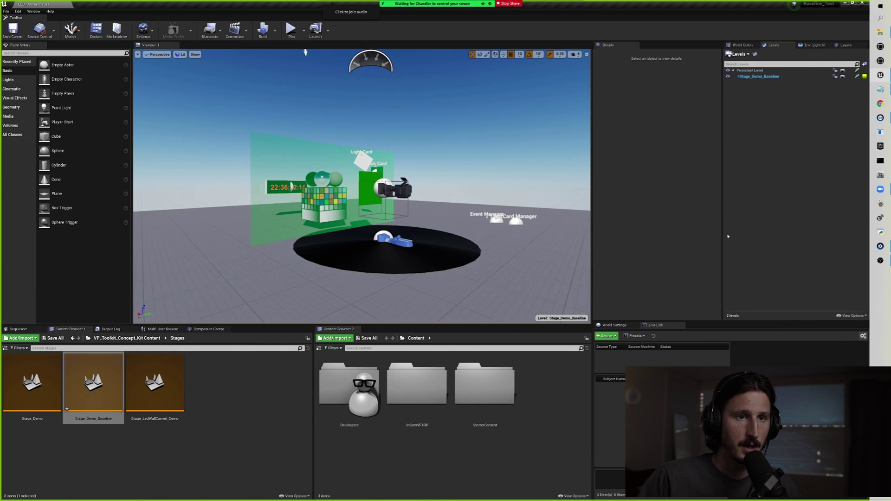
Change Stage_Demo_Baseline's streaming method from its Levels panel context menu.
{"action": "right_click", "coordinate": [753, 76]}
{"action": "mouse_move", "coordinate": [780, 96]}
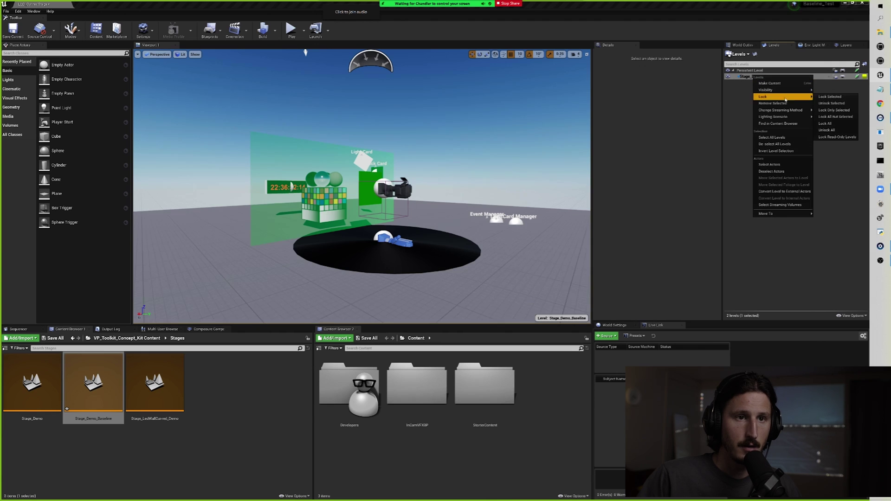
{"action": "mouse_move", "coordinate": [799, 112]}
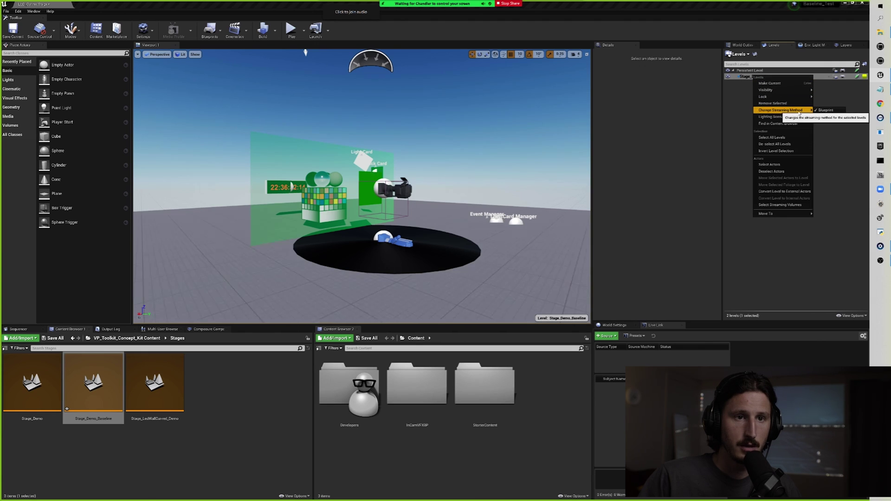
{"action": "left_click", "coordinate": [826, 117]}
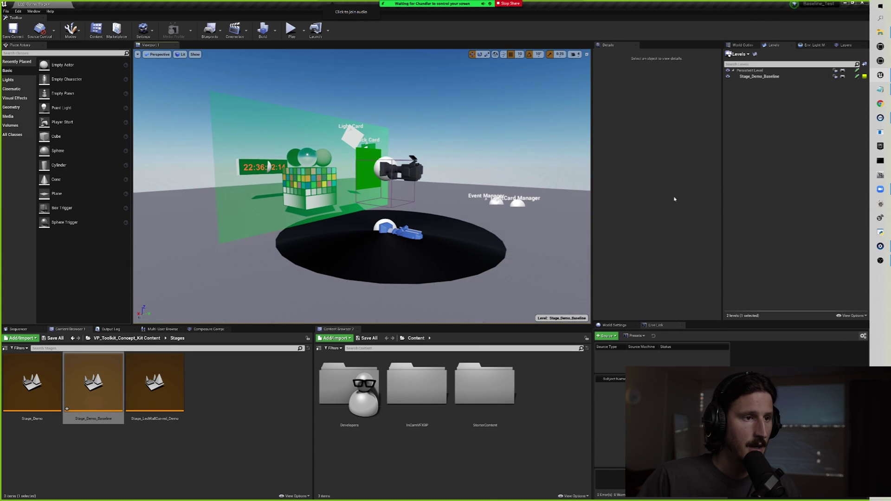
Map BP_IncameraStagePawn's vp_1 warp to Screen_Mesh_1x1 and shift its Y location to about -43.
{"action": "left_click", "coordinate": [743, 44]}
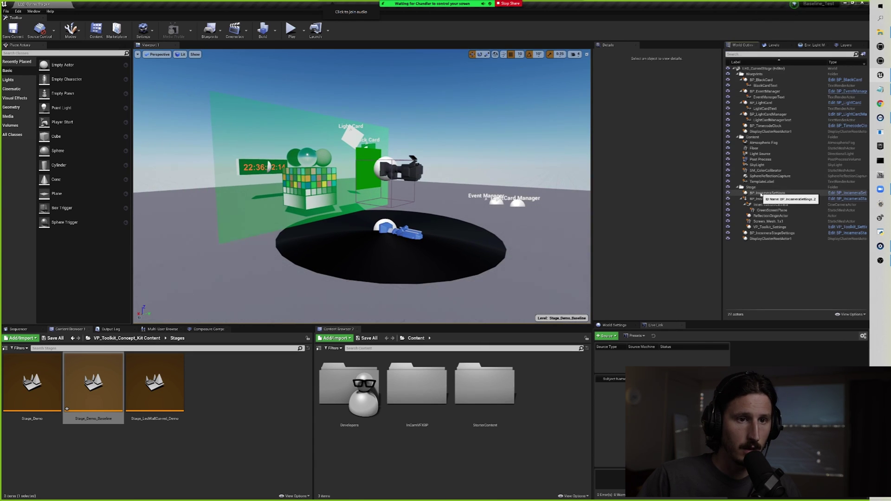
{"action": "left_click", "coordinate": [770, 193]}
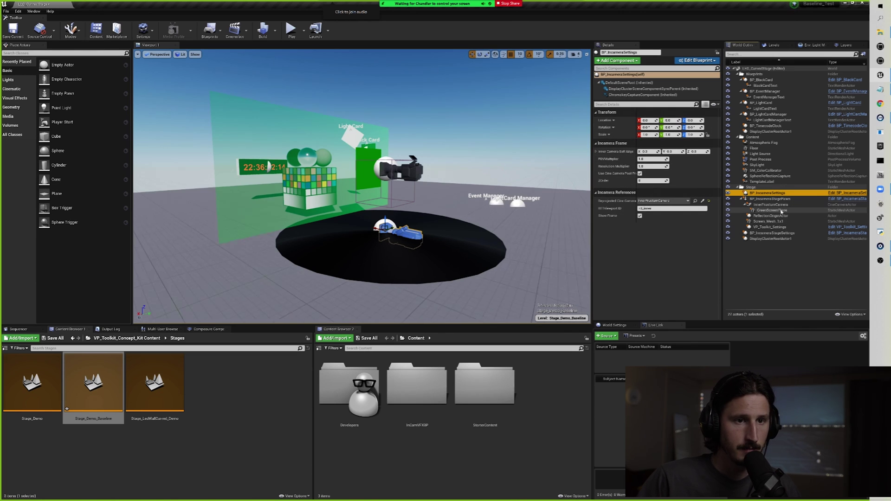
{"action": "left_click", "coordinate": [770, 199]}
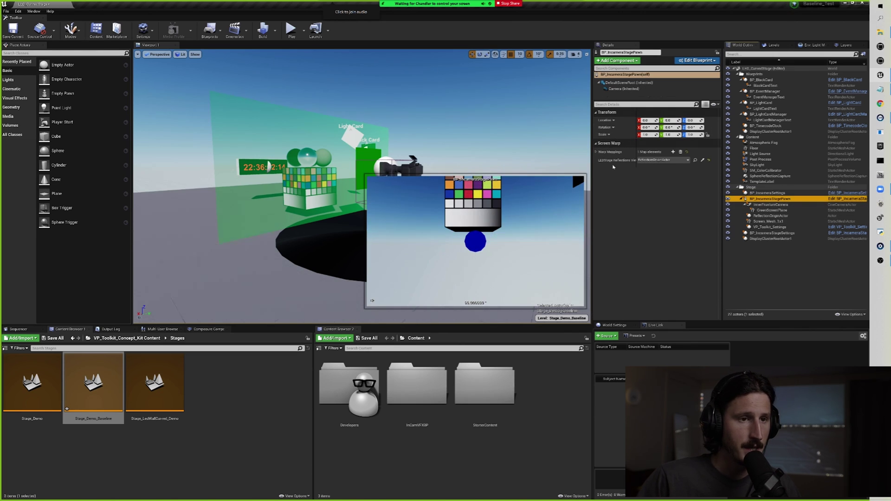
{"action": "left_click", "coordinate": [596, 152]}
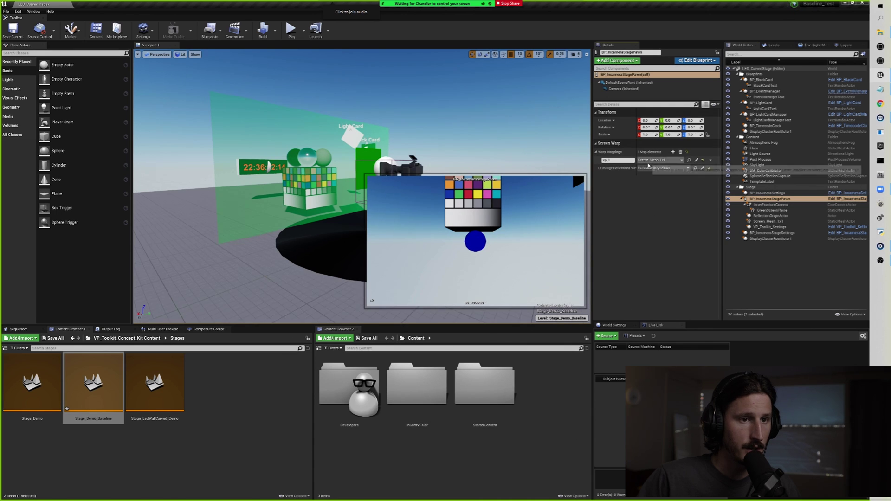
{"action": "left_click", "coordinate": [659, 160]}
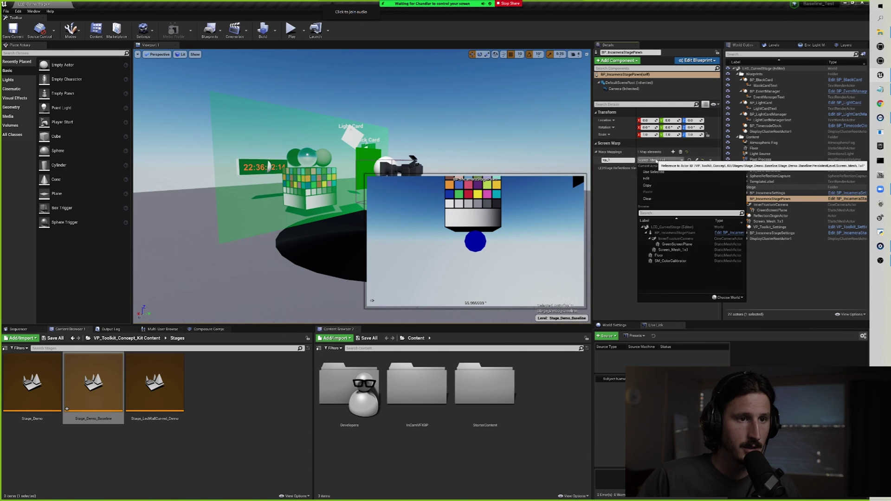
{"action": "left_click", "coordinate": [667, 253]}
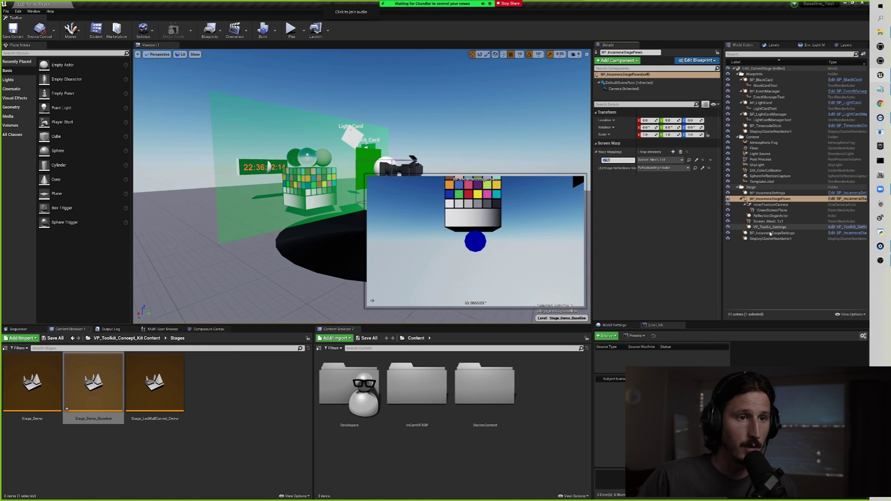
{"action": "double_click", "coordinate": [762, 199]}
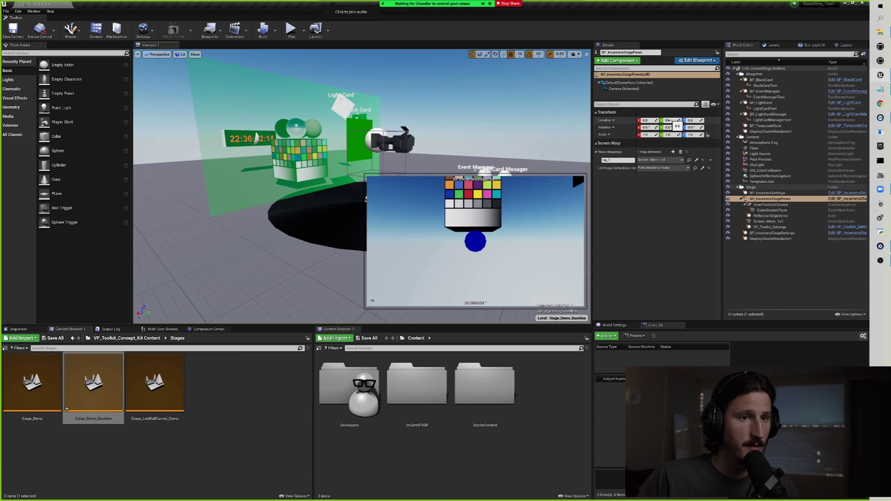
{"action": "mouse_move", "coordinate": [668, 120]}
{"action": "left_mouse_down"}
{"action": "mouse_move", "coordinate": [657, 120]}
{"action": "mouse_move", "coordinate": [667, 120]}
{"action": "left_mouse_up"}
Review InnerFrustumCamera, BP_IncameraStageSettings, VP_Toolkit_Settings and the stage pawn in World Outliner.
{"action": "left_click", "coordinate": [768, 205]}
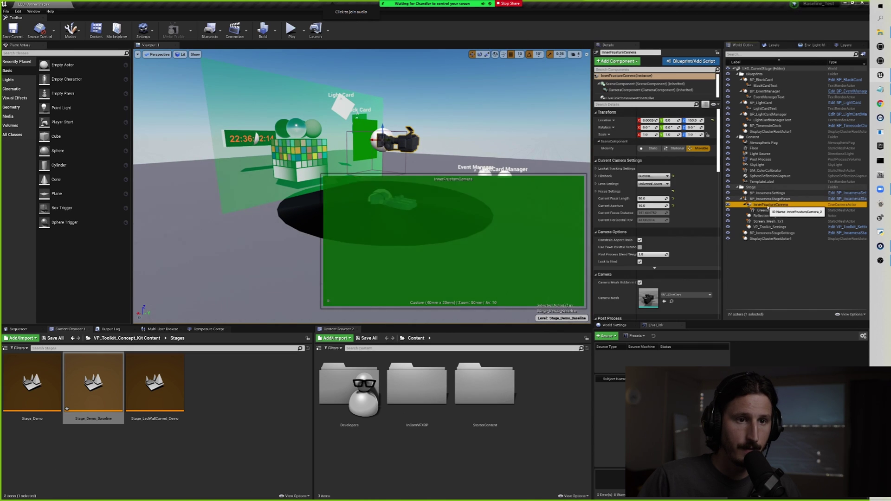
{"action": "left_click", "coordinate": [770, 233]}
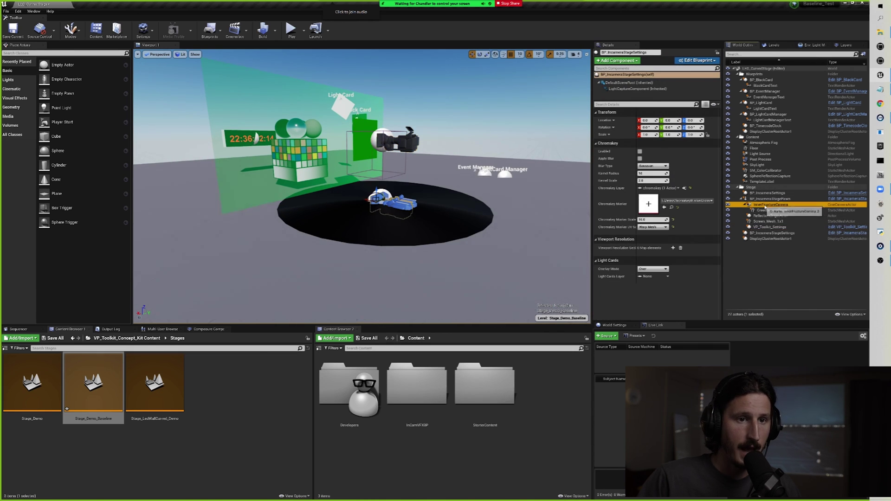
{"action": "left_click", "coordinate": [770, 227]}
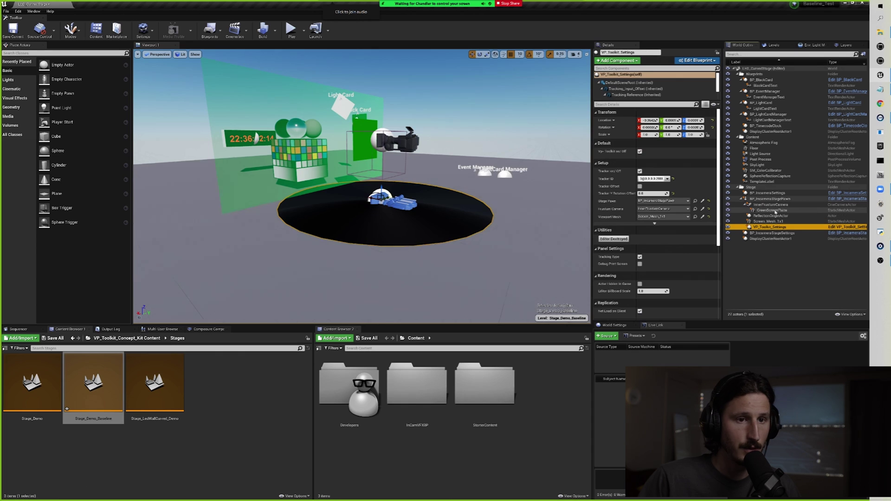
{"action": "left_click", "coordinate": [793, 205]}
{"action": "left_click", "coordinate": [771, 199]}
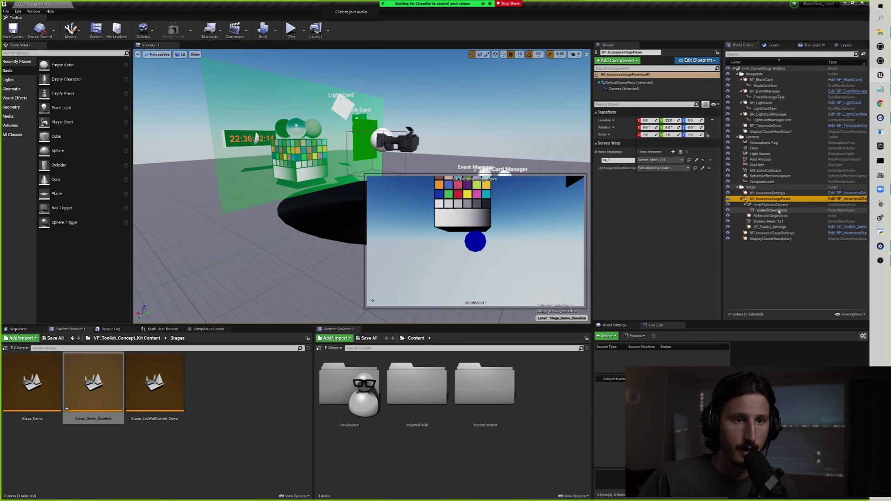
{"action": "left_click", "coordinate": [771, 204]}
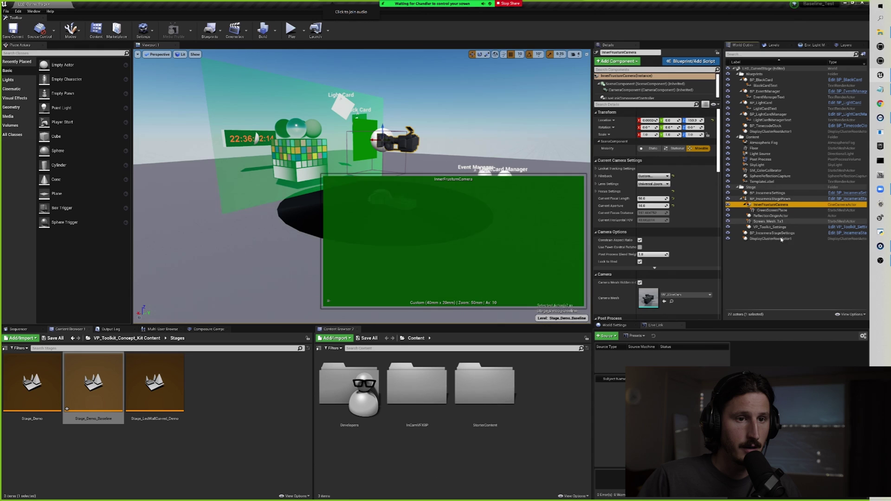
Hide GreenScreenPlane, then inspect InnerFrustumCamera's lens settings and ReflectionOriginActor.
{"action": "left_click", "coordinate": [766, 211]}
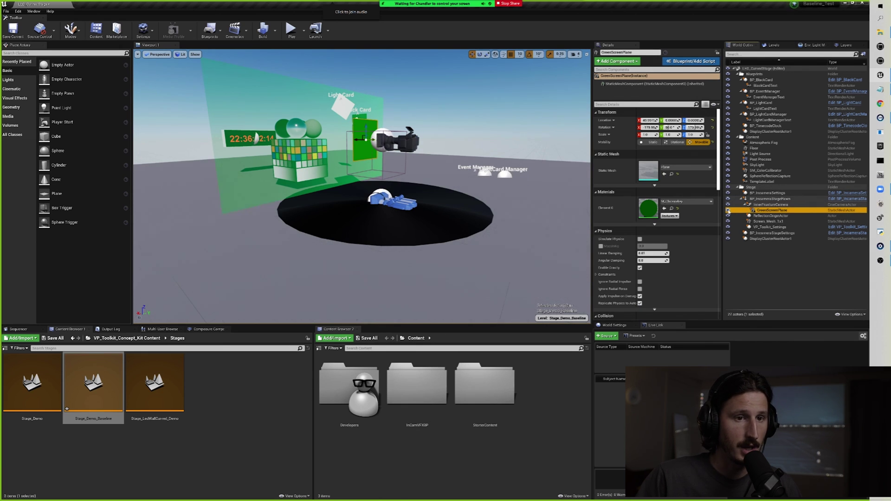
{"action": "left_click", "coordinate": [728, 210]}
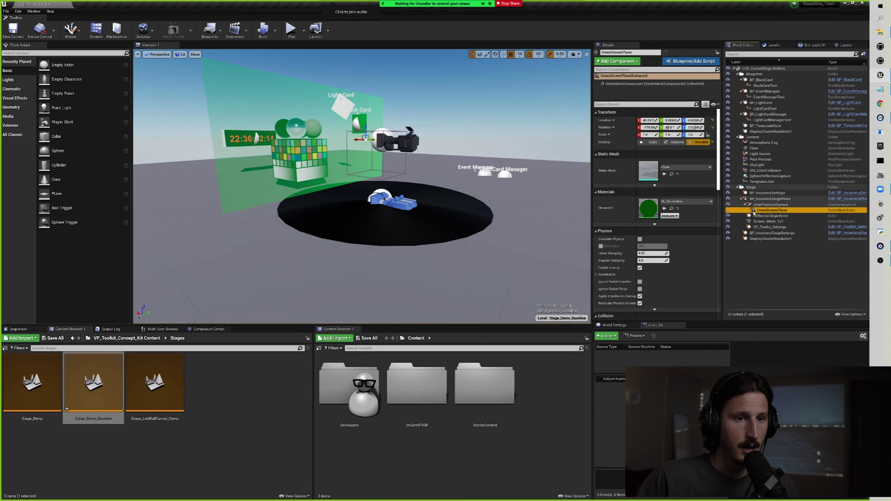
{"action": "left_click", "coordinate": [770, 204]}
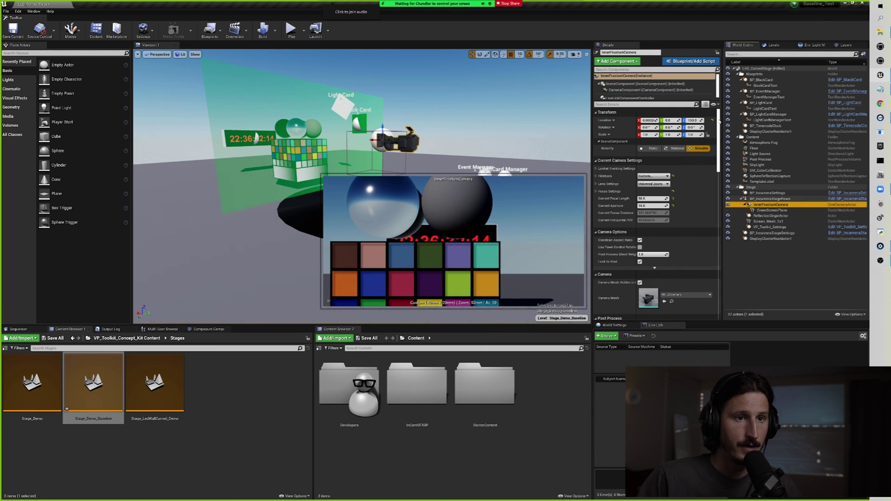
{"action": "left_click_drag", "start_coordinate": [719, 121], "coordinate": [734, 139]}
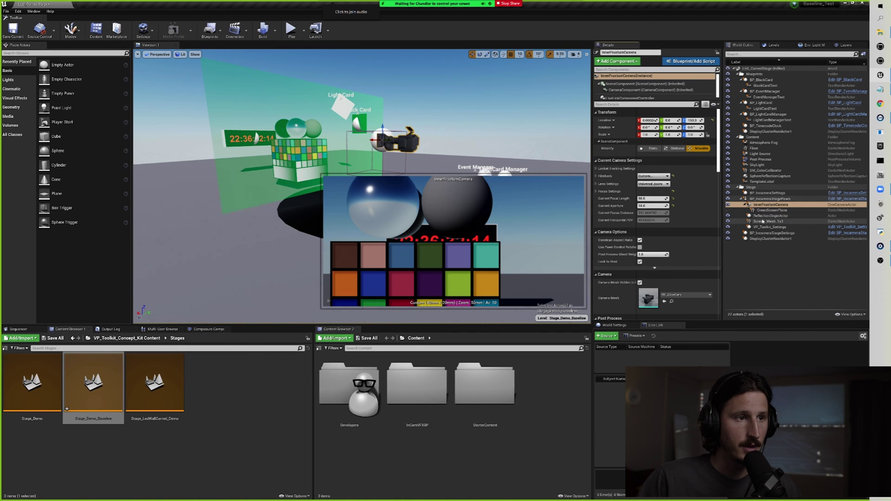
{"action": "left_click", "coordinate": [763, 216]}
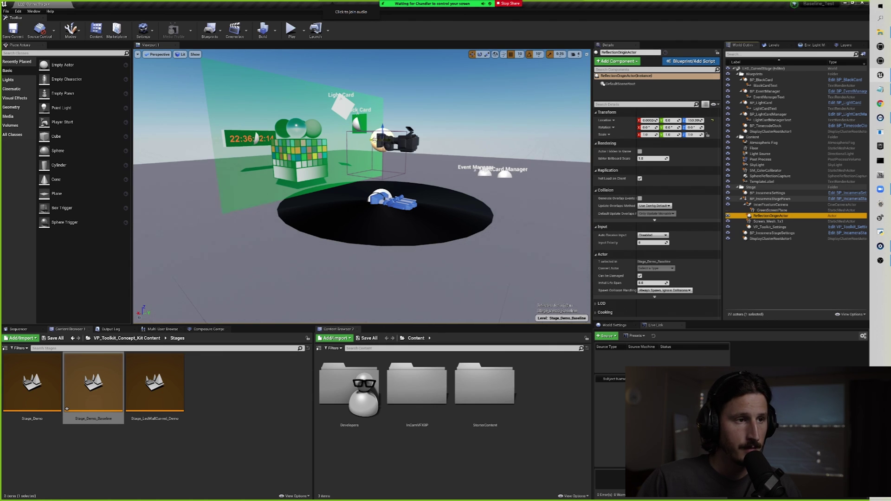
{"action": "left_click", "coordinate": [768, 222]}
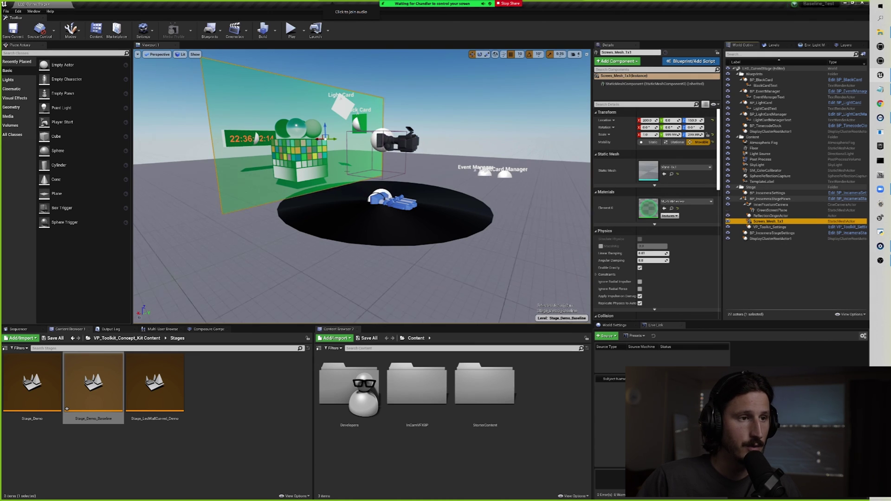
{"action": "right_click_drag", "start_coordinate": [356, 190], "coordinate": [356, 190]}
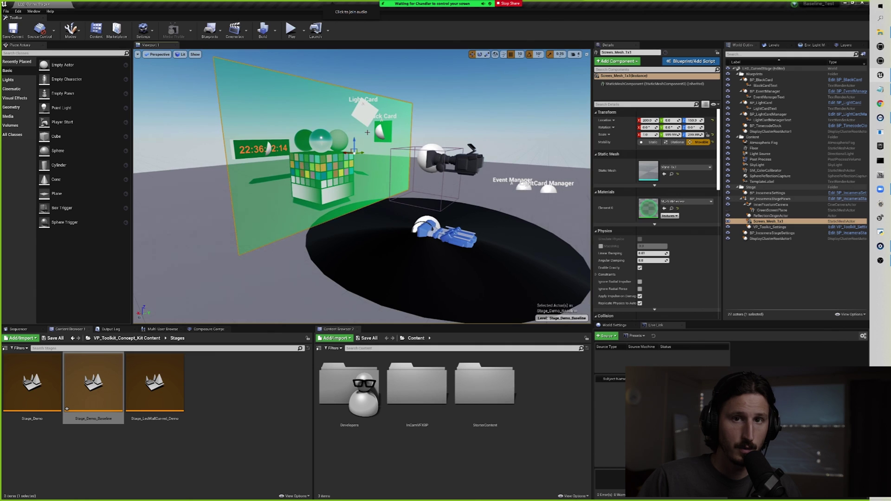
{"action": "right_click_drag", "start_coordinate": [356, 190], "coordinate": [357, 191]}
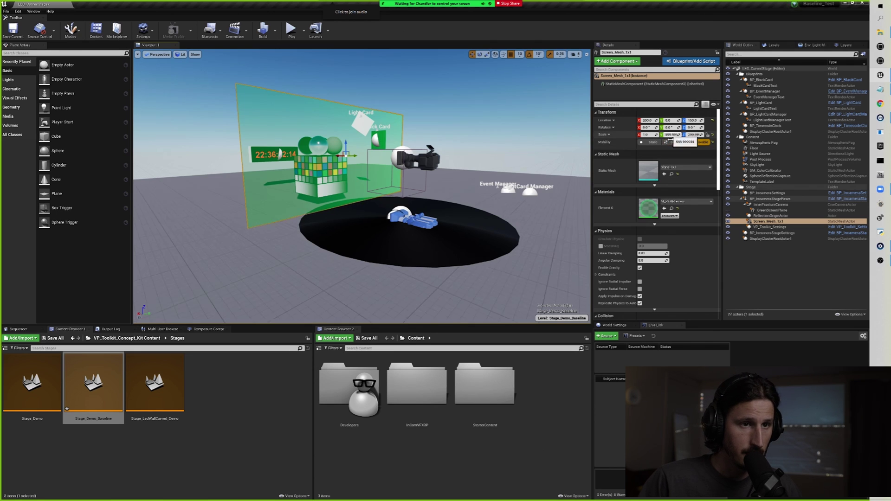
In VP_Toolkit_Settings, set the stage pawn to BP_IncameraStagePawn and the frustum camera to InnerFrustumCamera.
{"action": "key", "text": "Down"}
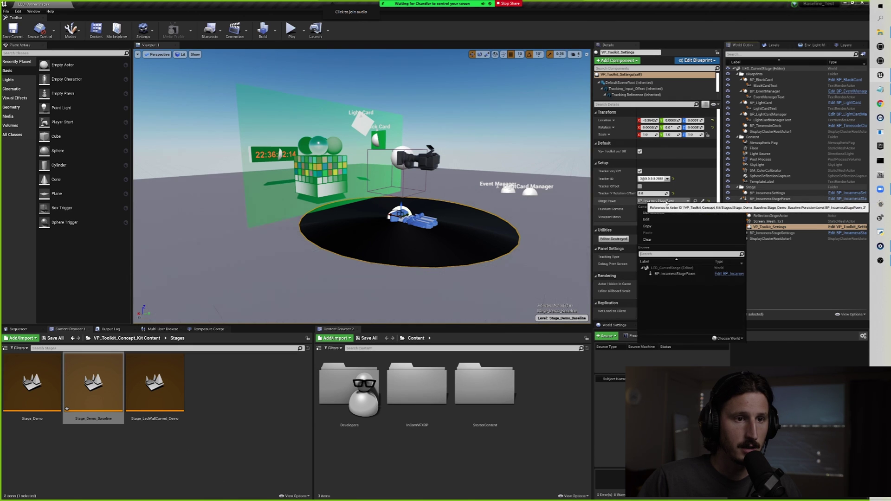
{"action": "left_click", "coordinate": [676, 274]}
{"action": "left_click", "coordinate": [659, 209]}
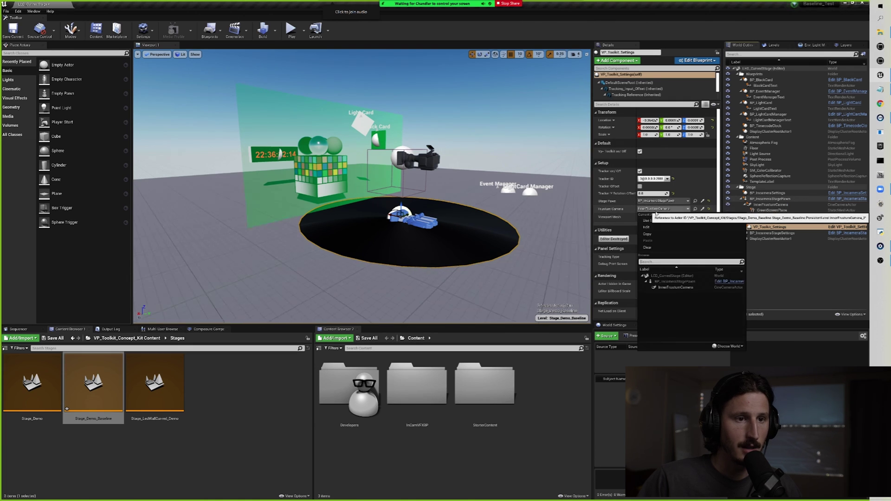
{"action": "left_click", "coordinate": [675, 287]}
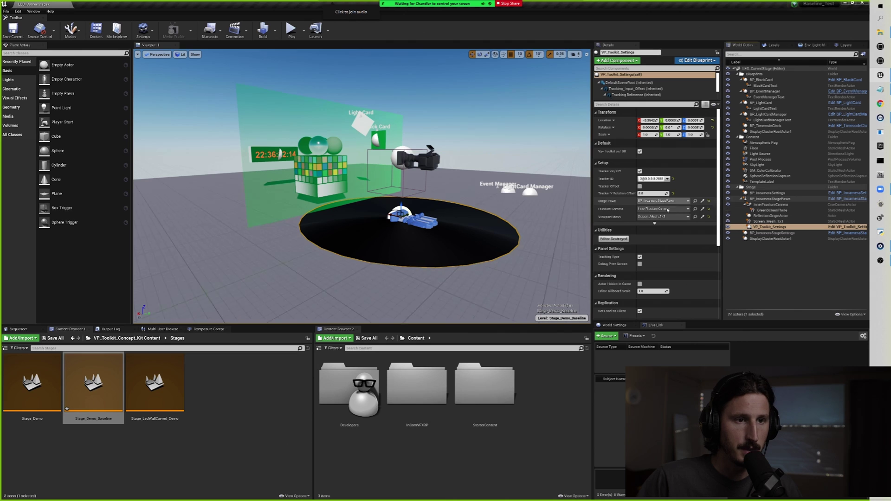
Check the viewport mesh and reflection position options unchanged, then select BP_IncameraStageSettings.
{"action": "left_click", "coordinate": [659, 216]}
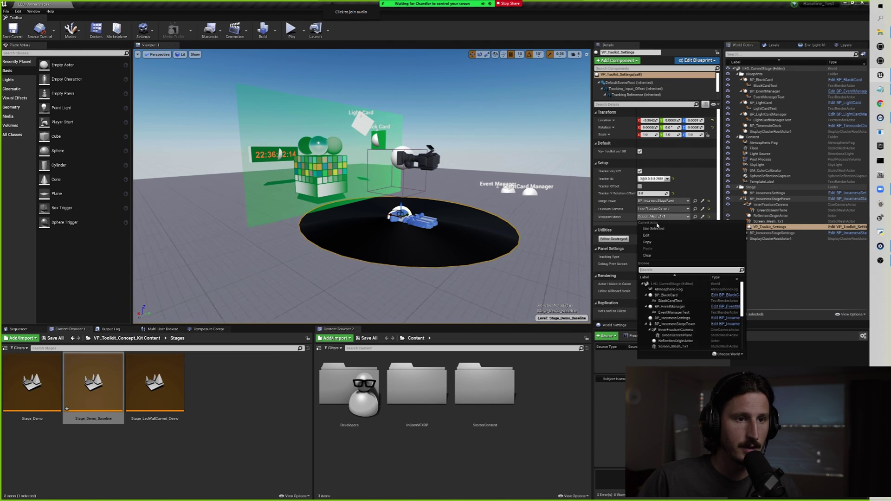
{"action": "left_click", "coordinate": [606, 209]}
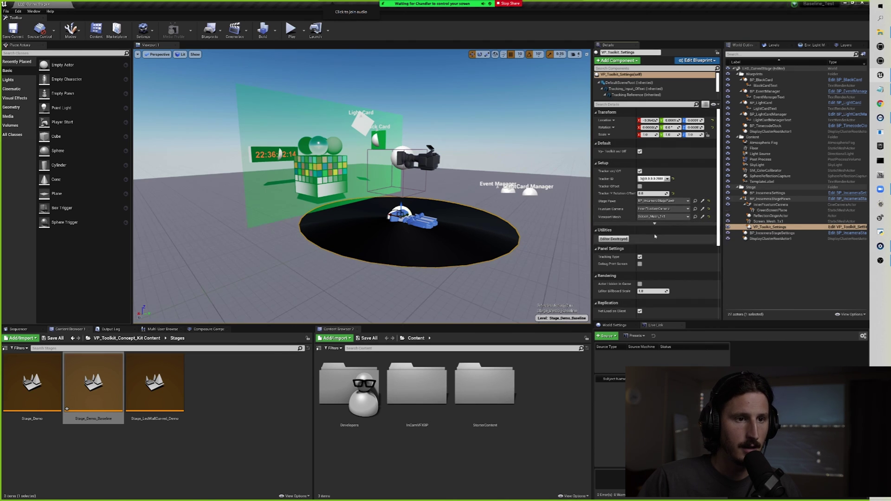
{"action": "left_click", "coordinate": [654, 225]}
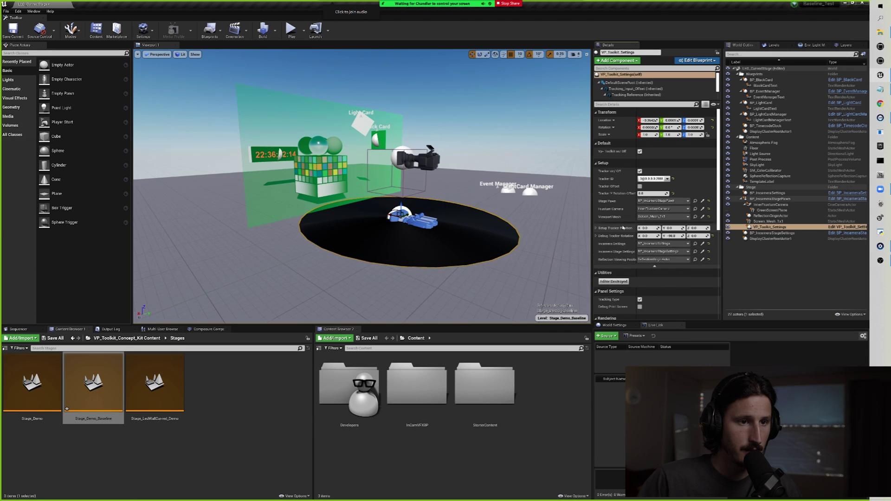
{"action": "left_click", "coordinate": [662, 259]}
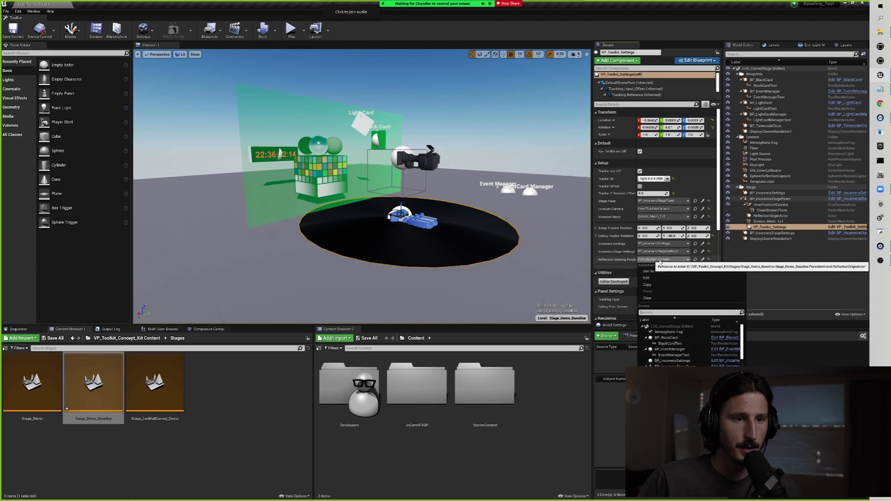
{"action": "left_click", "coordinate": [652, 281]}
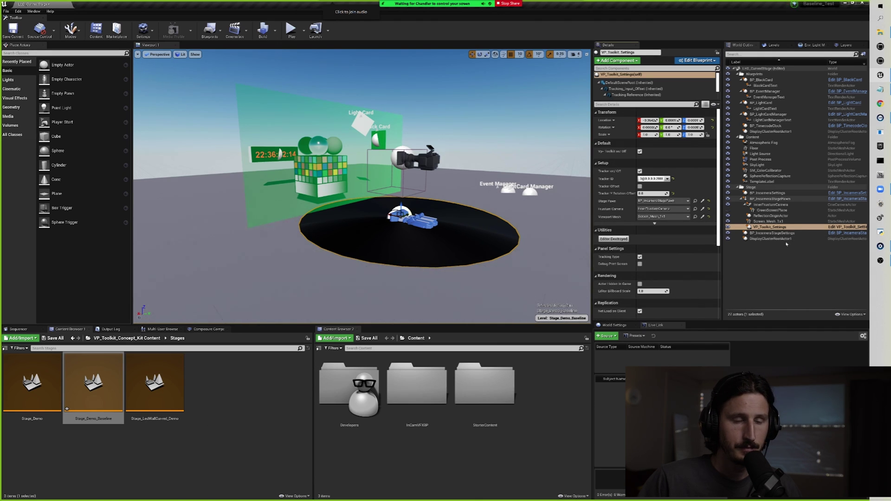
{"action": "left_click", "coordinate": [772, 233]}
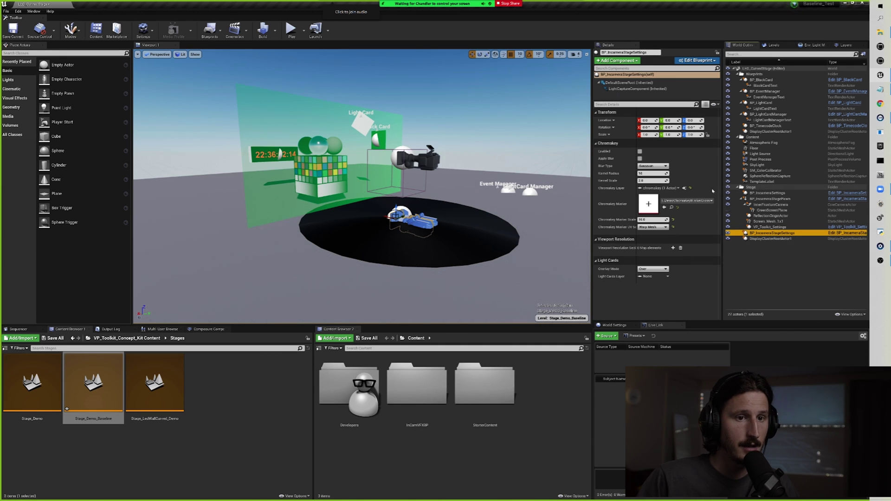
Inspect GreenScreenPlane, then add and clear a Viewport Resolution entry in BP_IncameraStageSettings.
{"action": "left_click", "coordinate": [768, 211]}
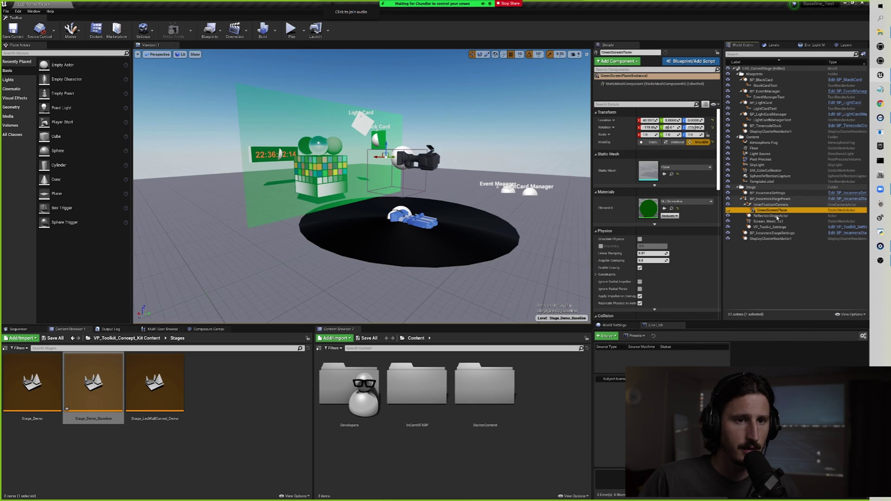
{"action": "left_click", "coordinate": [770, 232]}
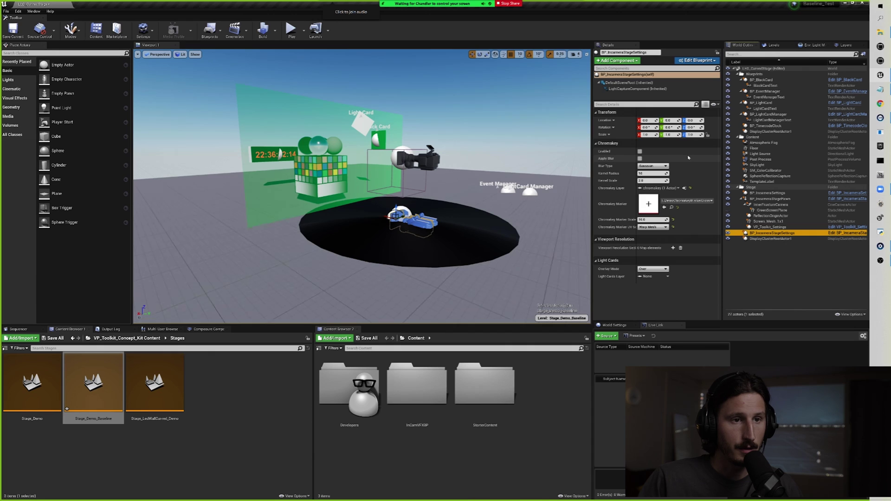
{"action": "left_click", "coordinate": [640, 153]}
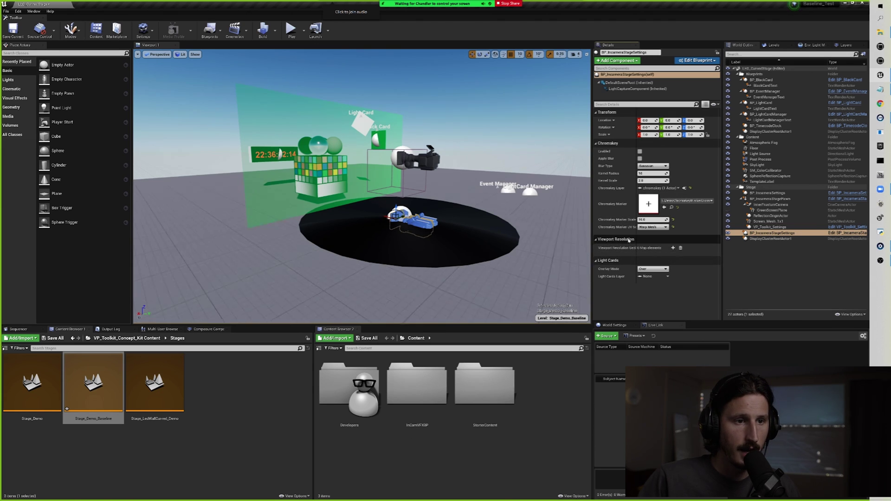
{"action": "left_click", "coordinate": [673, 248]}
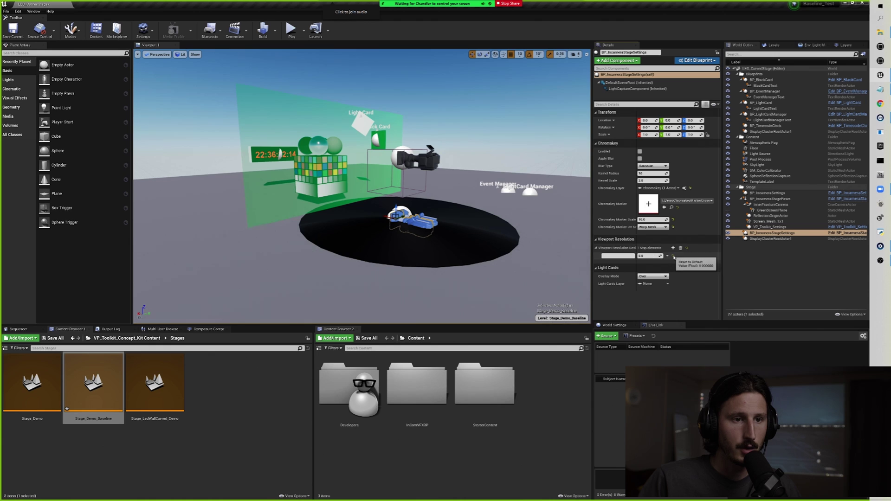
{"action": "left_click", "coordinate": [596, 248]}
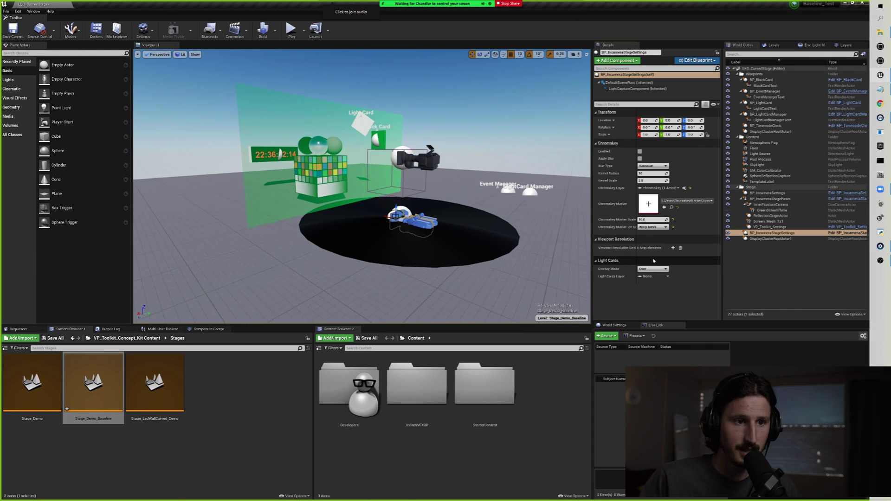
Look through the Light Cards Layer options, leaving it None, and select DisplayClusterRootActor1.
{"action": "left_click", "coordinate": [667, 276]}
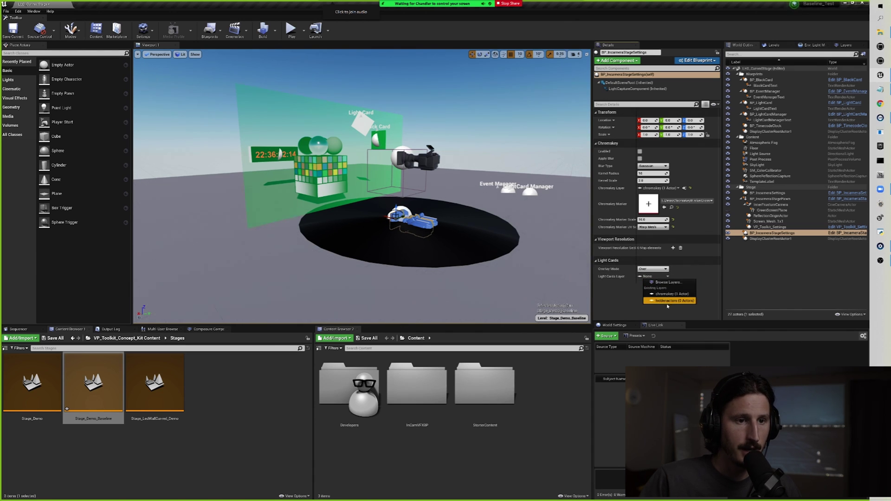
{"action": "left_click", "coordinate": [629, 295]}
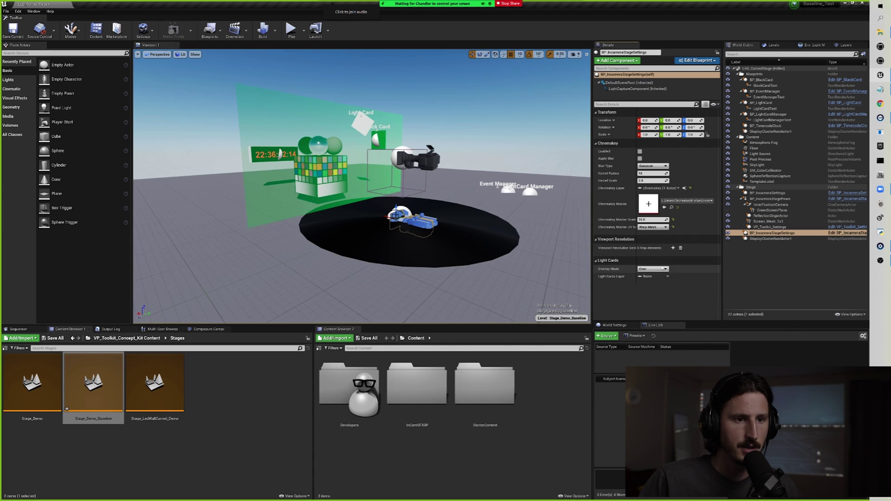
{"action": "left_click", "coordinate": [762, 239]}
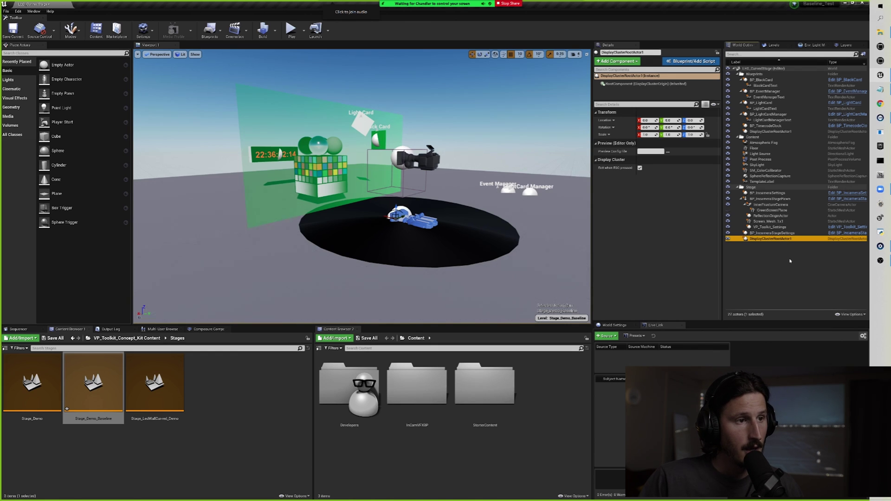
Deselect DisplayClusterRootActor1 and select BP_IncameraSettings to show its Incamera Frame and References.
{"action": "left_click", "coordinate": [774, 261]}
{"action": "left_click", "coordinate": [770, 239]}
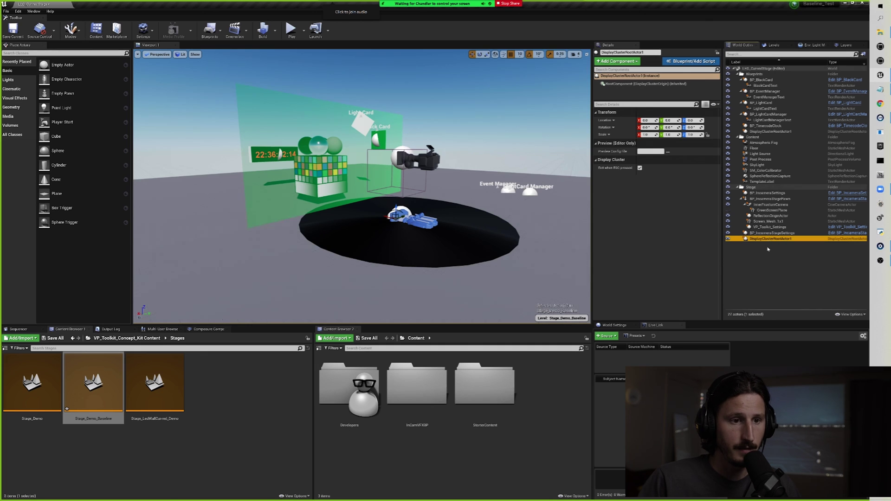
{"action": "left_click", "coordinate": [788, 270]}
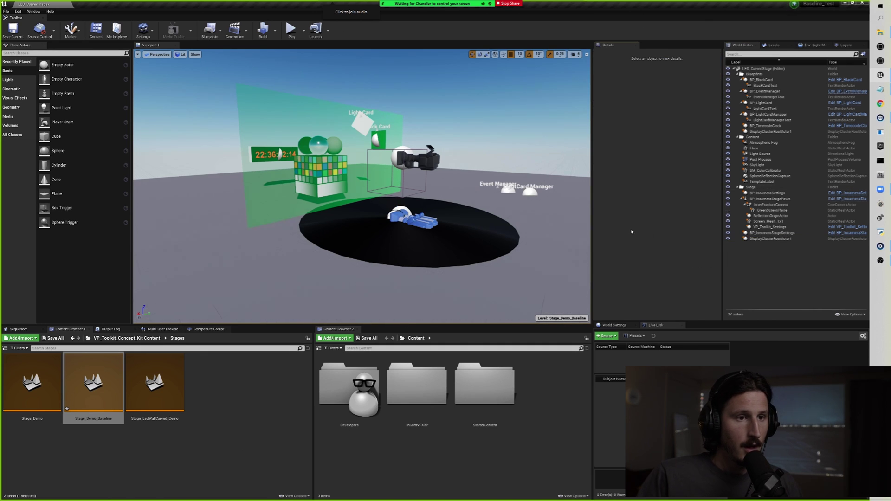
{"action": "left_click", "coordinate": [767, 193]}
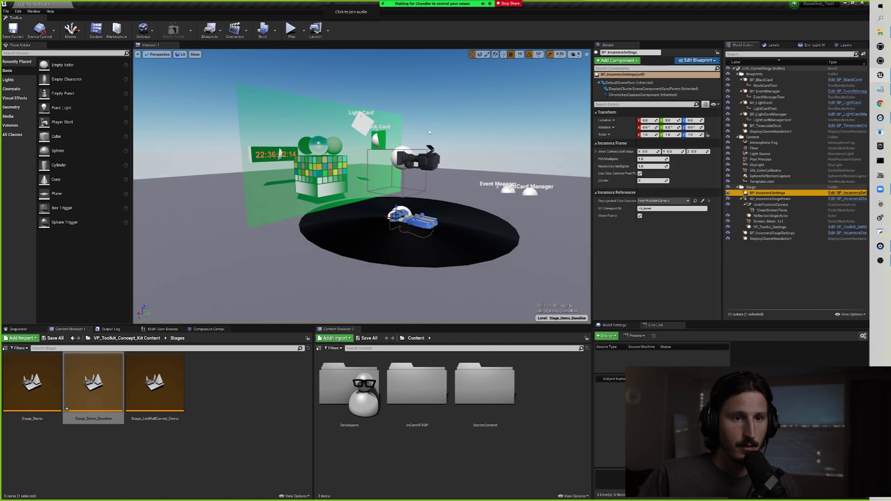
{"action": "scroll", "coordinate": [191, 189], "scroll_direction": "up", "scroll_amount": 1}
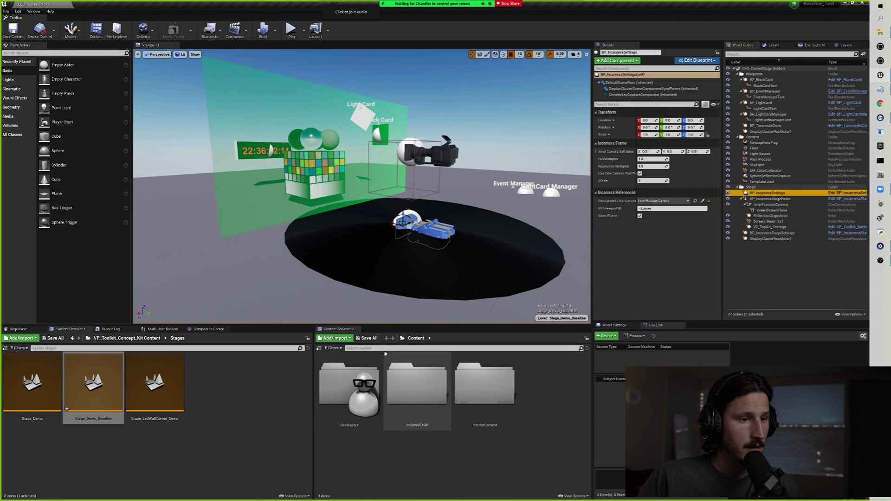
Open Project Settings at Maps & Modes and move the window aside.
{"action": "left_click", "coordinate": [143, 30]}
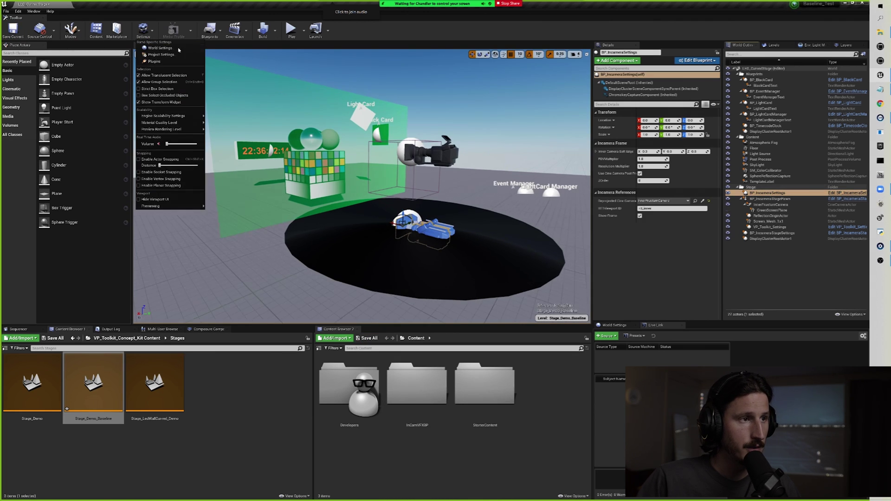
{"action": "left_click", "coordinate": [159, 55]}
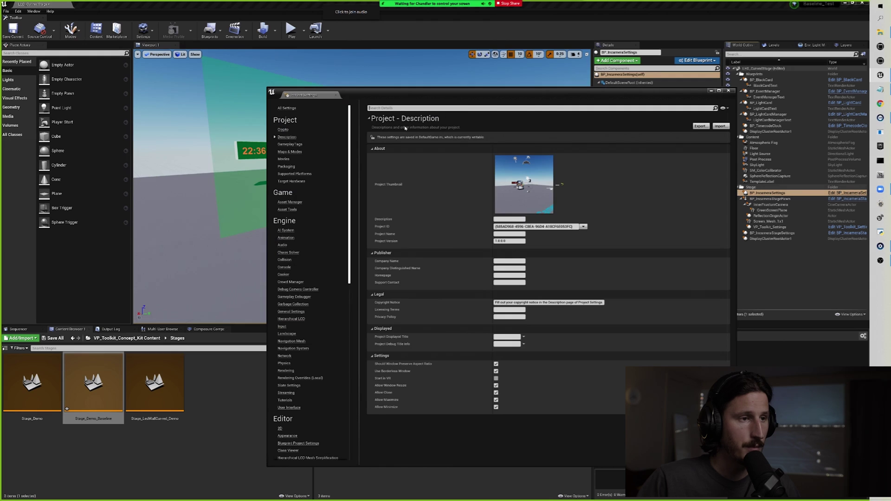
{"action": "left_click", "coordinate": [295, 153]}
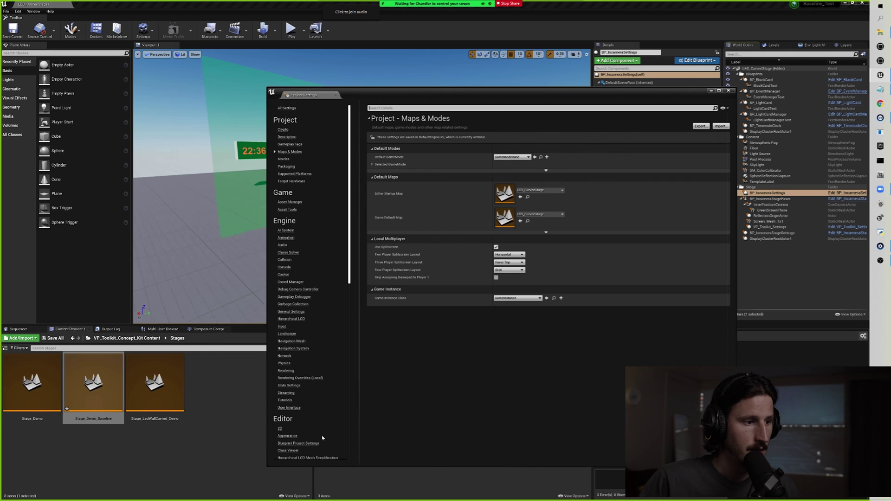
{"action": "left_click", "coordinate": [226, 416]}
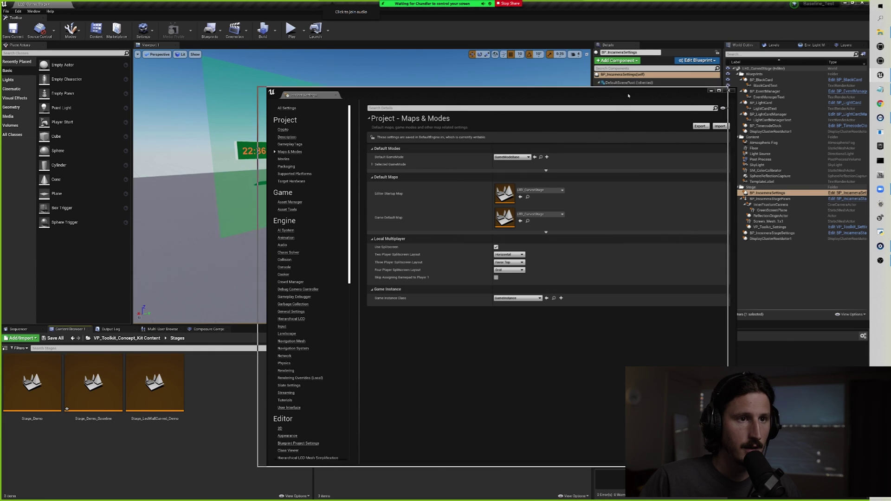
{"action": "left_click_drag", "start_coordinate": [617, 95], "coordinate": [323, 52]}
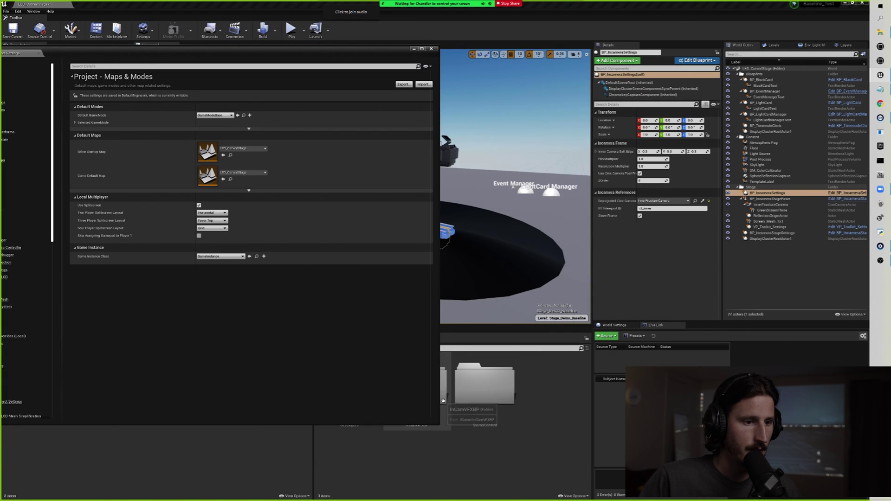
Browse the Content Browser to InCamVFXBP/Maps and select the LED_CurvedStage map.
{"action": "double_click", "coordinate": [444, 385]}
{"action": "double_click", "coordinate": [485, 385]}
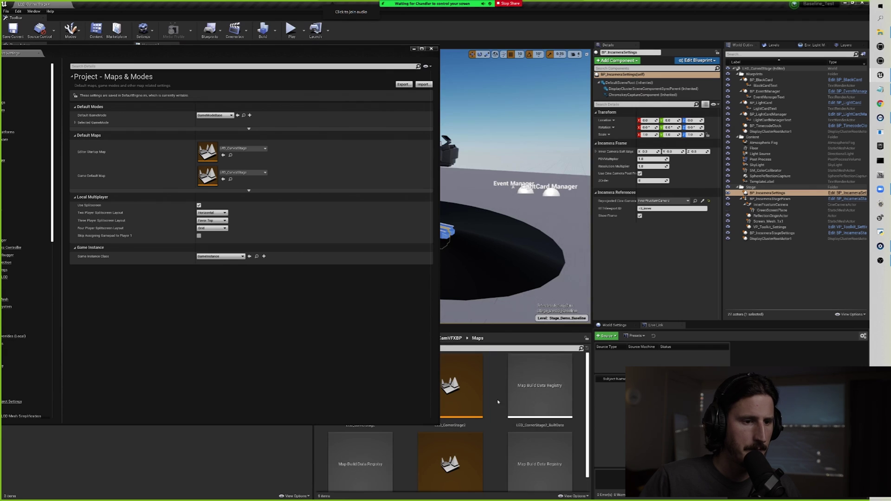
{"action": "scroll", "coordinate": [497, 417], "scroll_direction": "down", "scroll_amount": 1}
{"action": "left_click", "coordinate": [471, 456]}
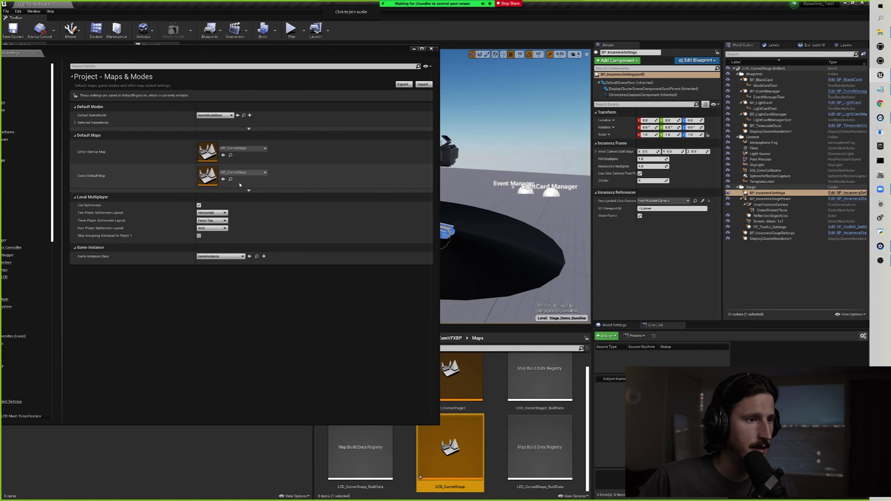
{"action": "left_click", "coordinate": [224, 180]}
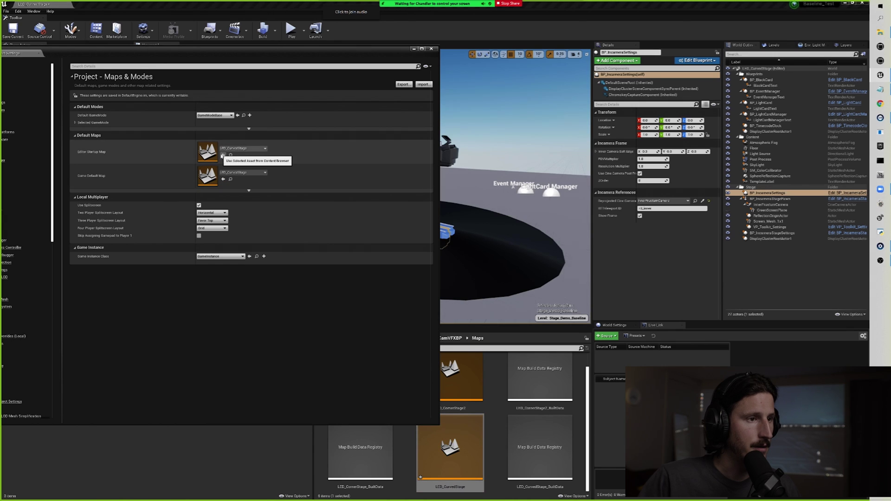
Set both Editor Startup Map and Game Default Map to LED_CurvedStage.
{"action": "left_click", "coordinate": [462, 376]}
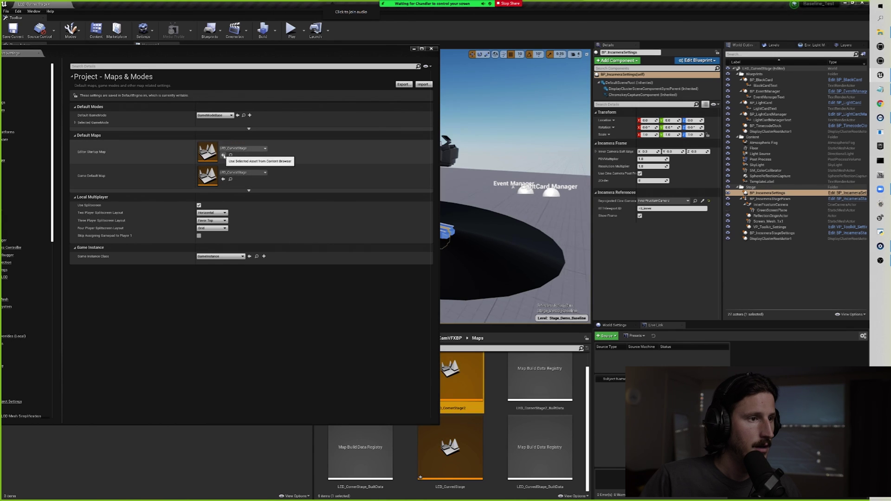
{"action": "left_click", "coordinate": [227, 180]}
{"action": "left_click", "coordinate": [223, 179]}
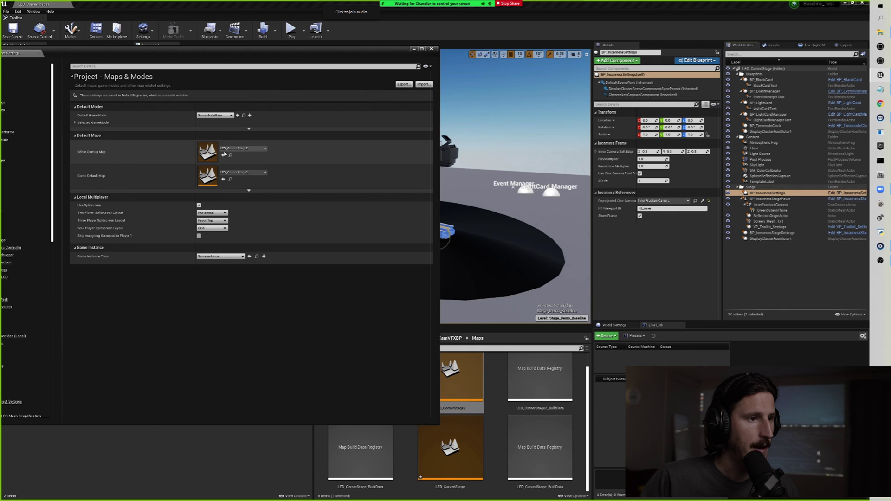
{"action": "left_click", "coordinate": [224, 155]}
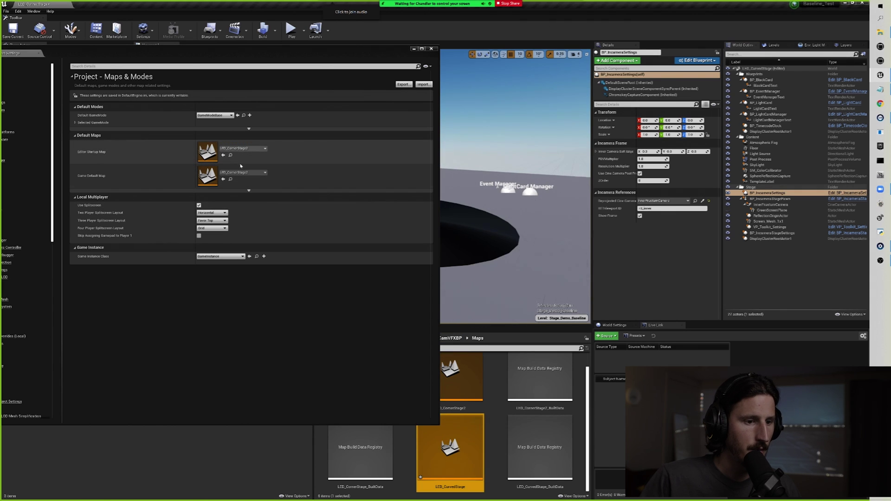
{"action": "left_click", "coordinate": [223, 156]}
{"action": "left_click", "coordinate": [223, 179]}
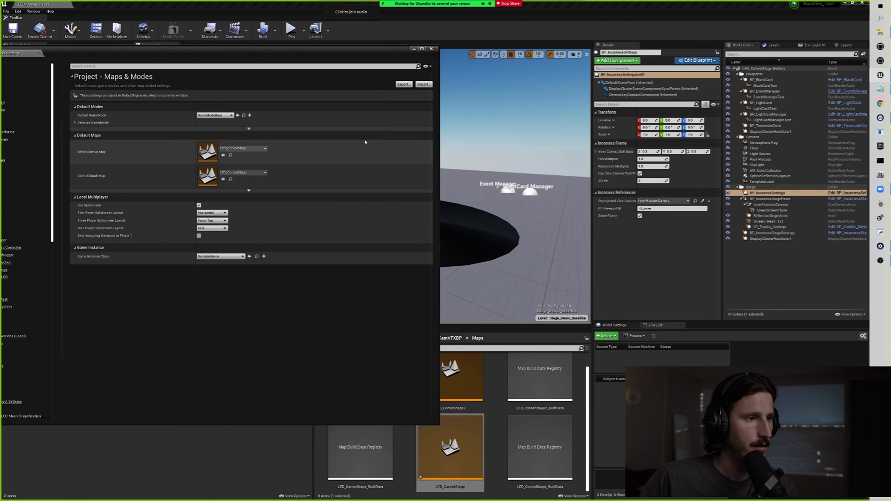
{"action": "left_click_drag", "start_coordinate": [209, 48], "coordinate": [474, 84]}
Close Project Settings and save the LED_CurvedStage and Stage_Demo_Baseline maps with Save All.
{"action": "left_click", "coordinate": [653, 75]}
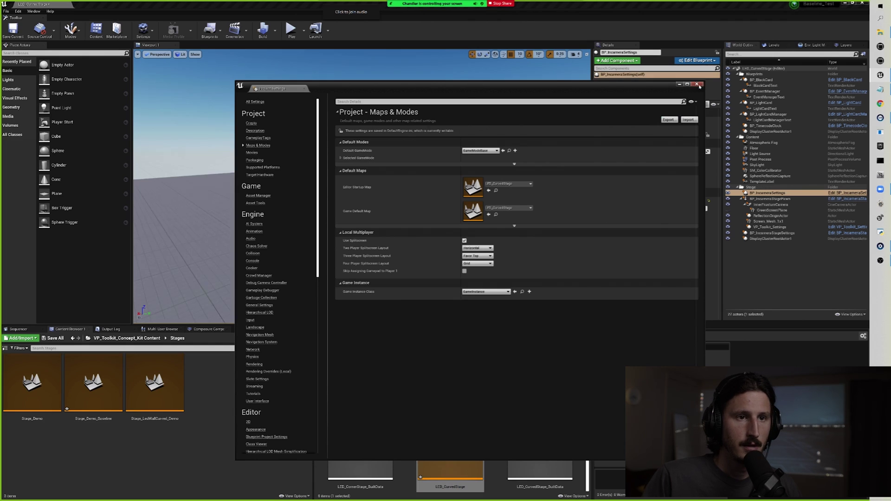
{"action": "left_click", "coordinate": [370, 338]}
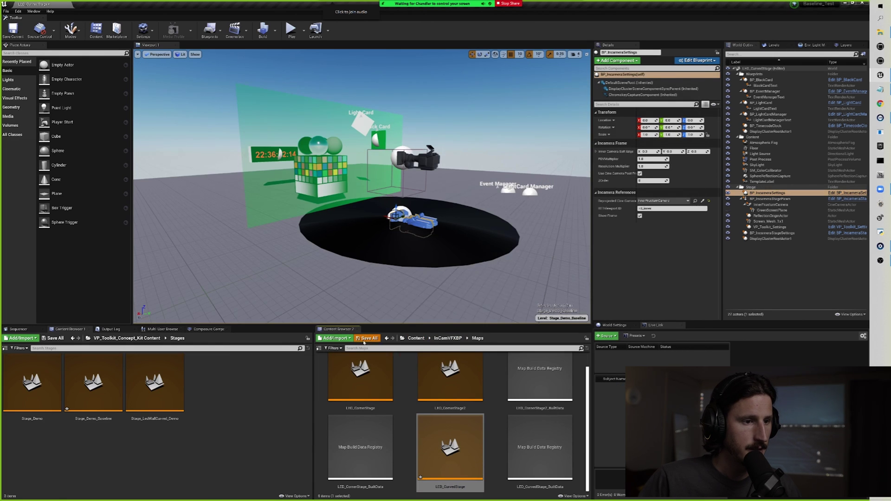
{"action": "left_click", "coordinate": [487, 308]}
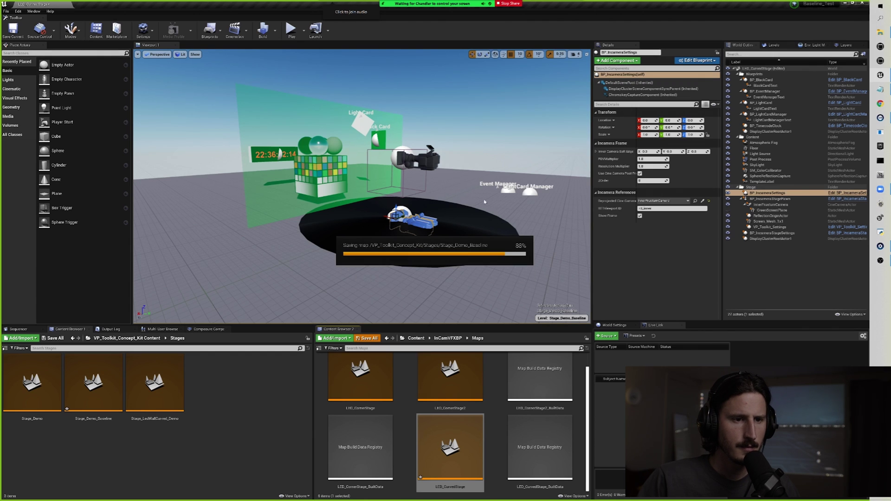
{"action": "right_click_drag", "start_coordinate": [484, 201], "coordinate": [485, 204]}
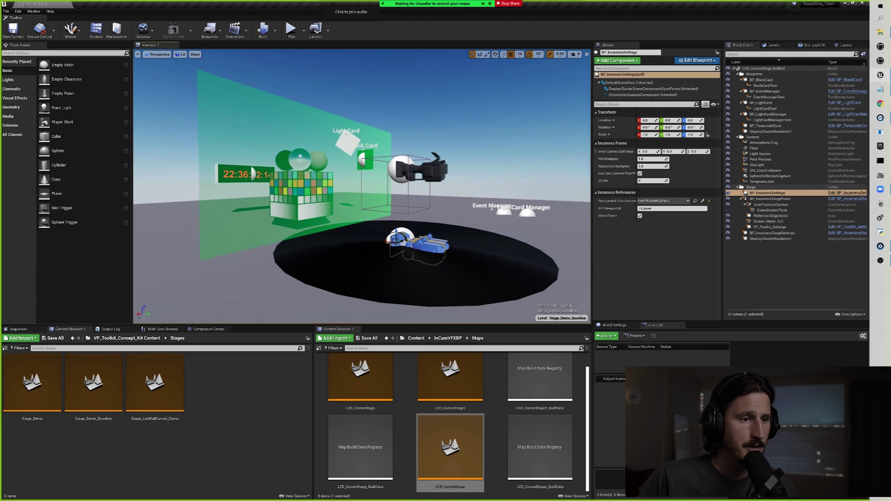
Inspect the Stage_Demo_Baseline level and its options in the Levels list.
{"action": "left_click", "coordinate": [773, 45]}
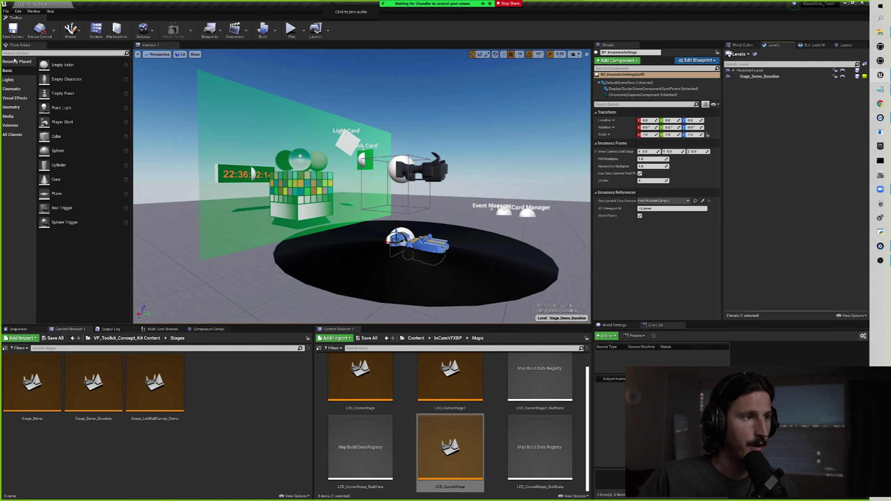
{"action": "right_click_drag", "start_coordinate": [351, 195], "coordinate": [351, 191]}
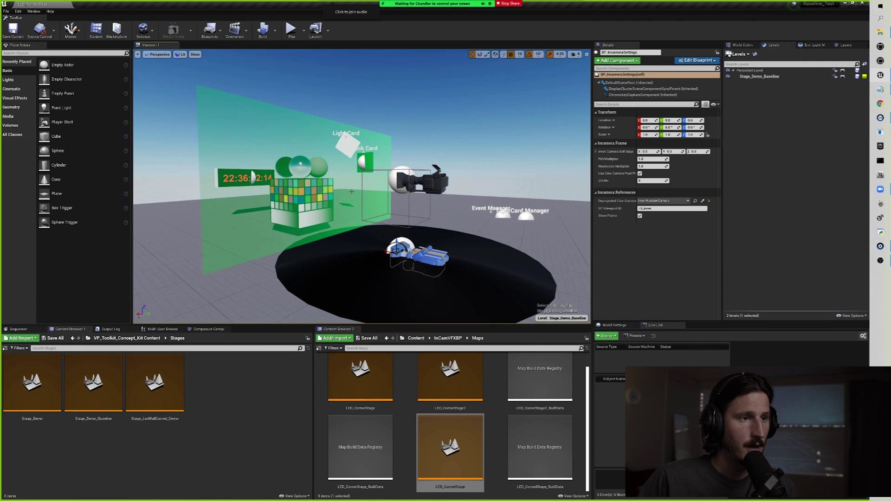
{"action": "left_click", "coordinate": [756, 77]}
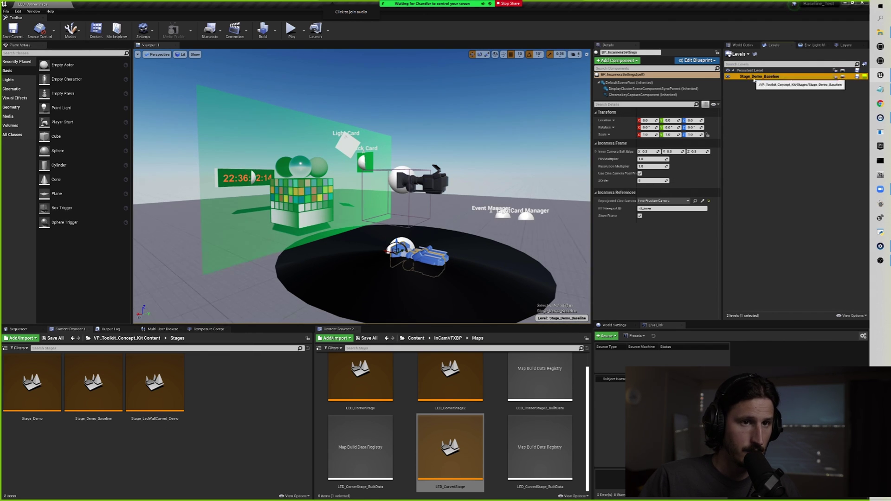
{"action": "right_click", "coordinate": [755, 77]}
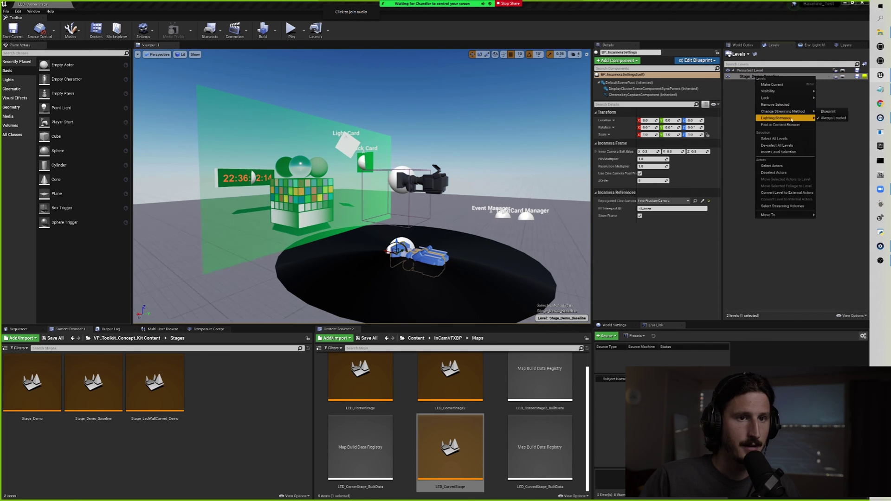
{"action": "left_click", "coordinate": [750, 117]}
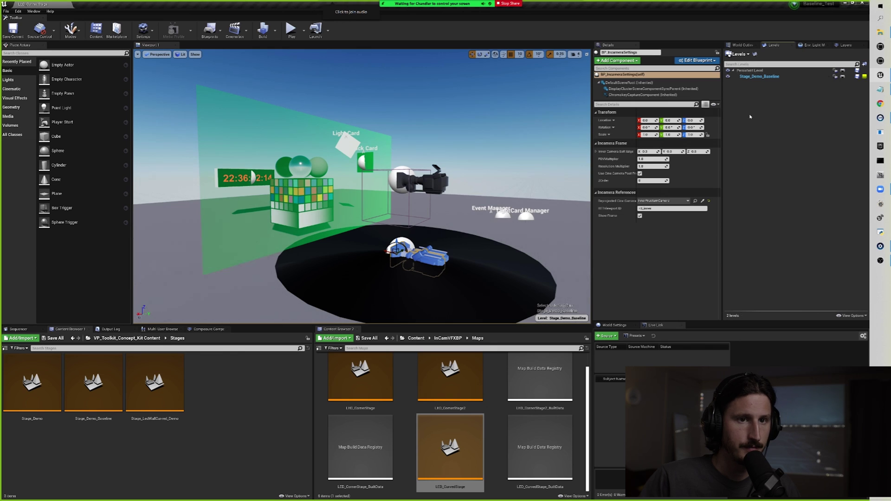
Select BP_IncameraStagePawn to preview its camera, then bring up the Baseline_Test project folder.
{"action": "left_click", "coordinate": [738, 45]}
{"action": "scroll", "coordinate": [391, 244], "scroll_direction": "down", "scroll_amount": 3}
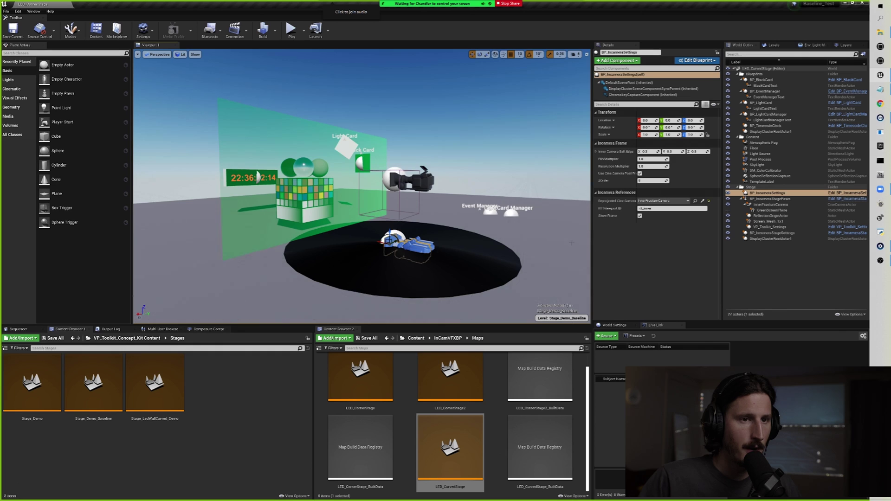
{"action": "scroll", "coordinate": [571, 243], "scroll_direction": "down", "scroll_amount": 2}
{"action": "left_click", "coordinate": [765, 199]}
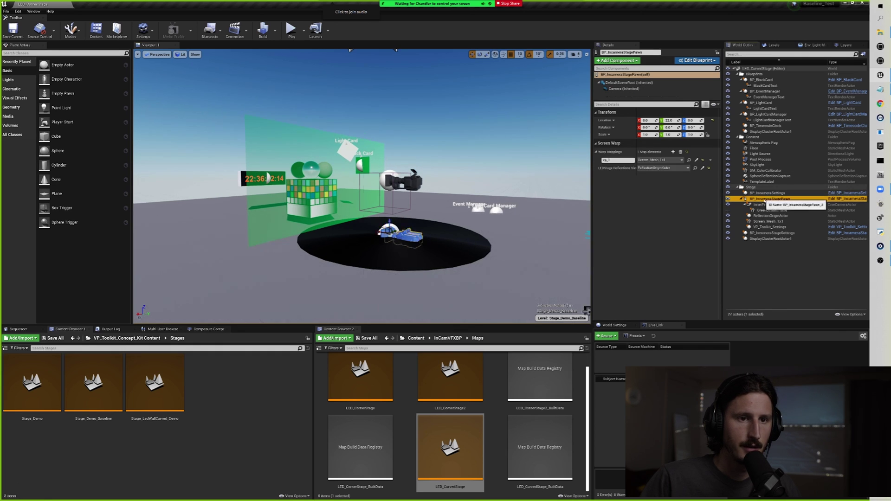
{"action": "right_click_drag", "start_coordinate": [456, 157], "coordinate": [456, 157]}
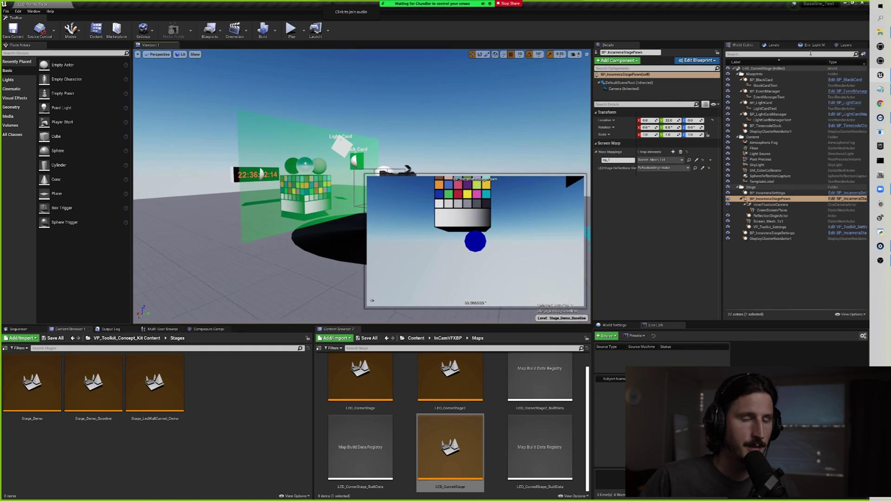
{"action": "left_click", "coordinate": [880, 33]}
{"action": "left_click_drag", "start_coordinate": [341, 99], "coordinate": [520, 156]}
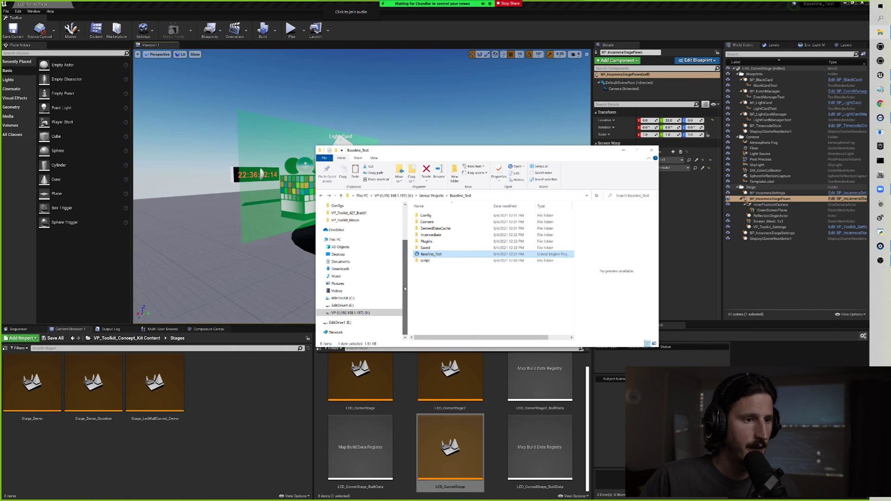
Browse C: > Program Files > Epic Games > UE_4.26 > Engine > Binaries > DotNET and launch nDisplayLauncher.
{"action": "left_click", "coordinate": [336, 299]}
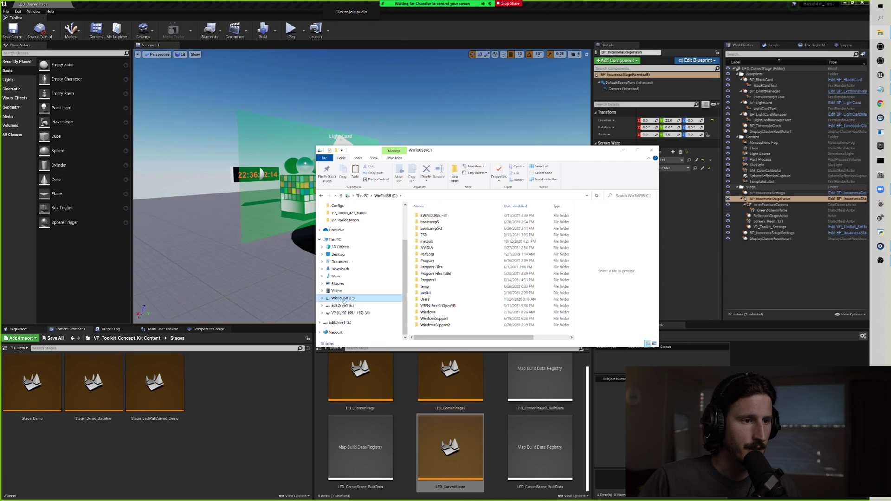
{"action": "double_click", "coordinate": [432, 267]}
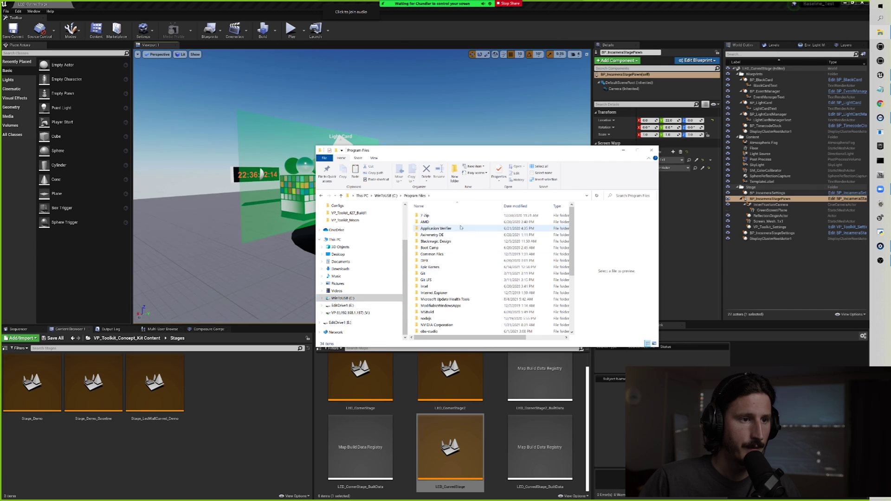
{"action": "double_click", "coordinate": [431, 267]}
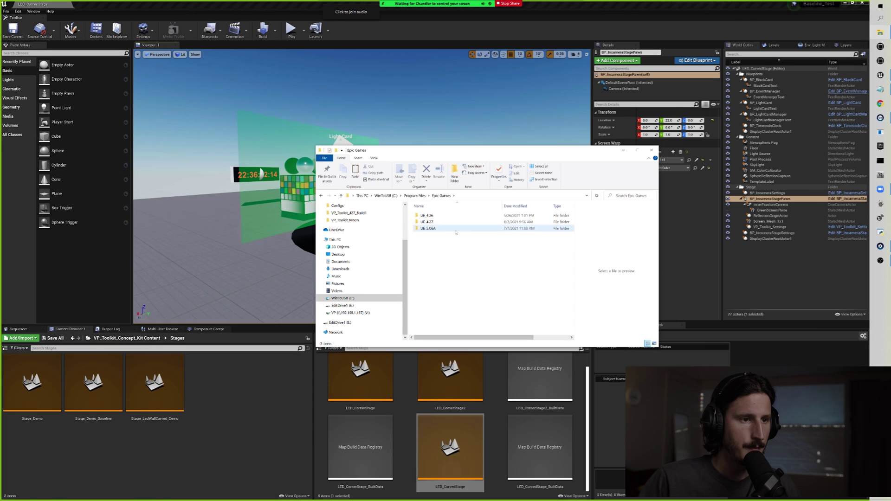
{"action": "double_click", "coordinate": [430, 216]}
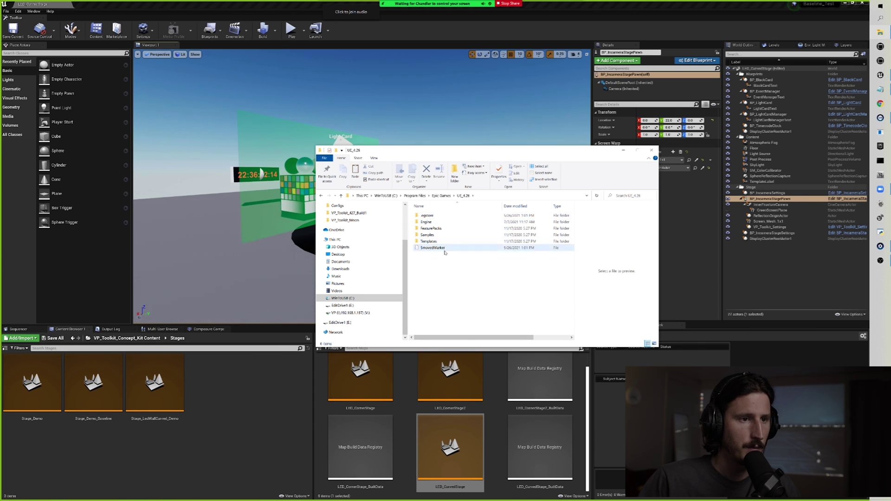
{"action": "double_click", "coordinate": [426, 223]}
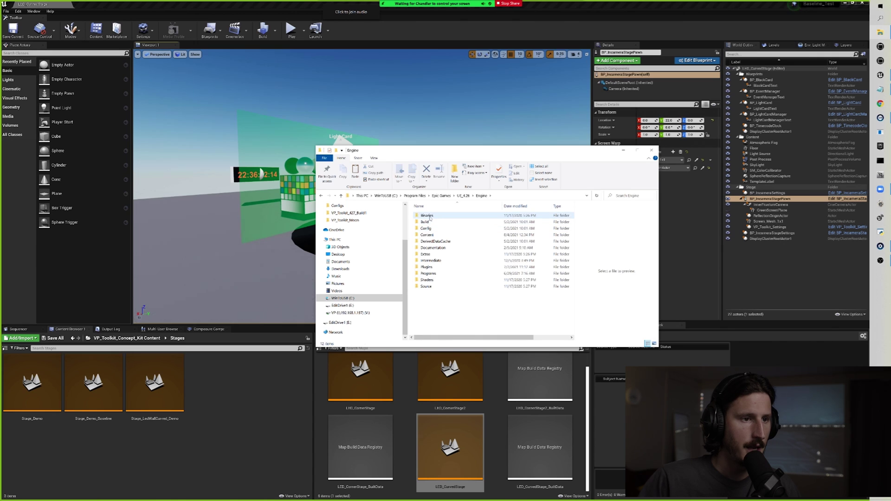
{"action": "double_click", "coordinate": [427, 216]}
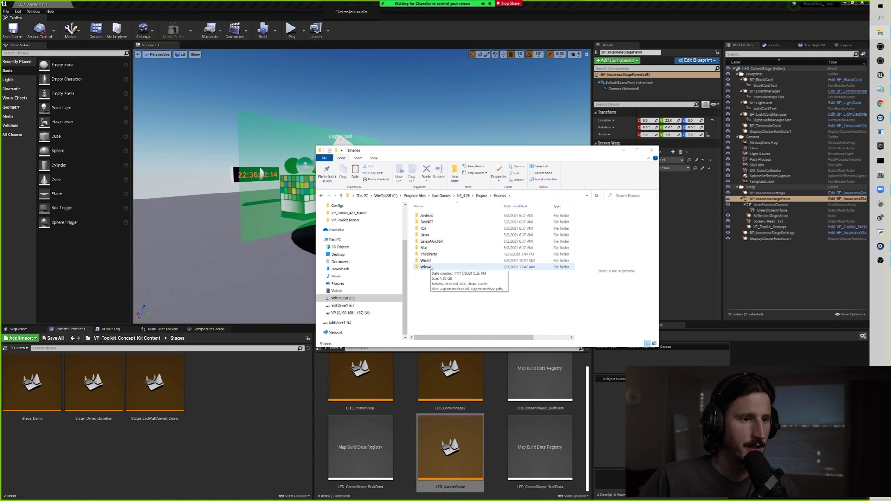
{"action": "double_click", "coordinate": [427, 222]}
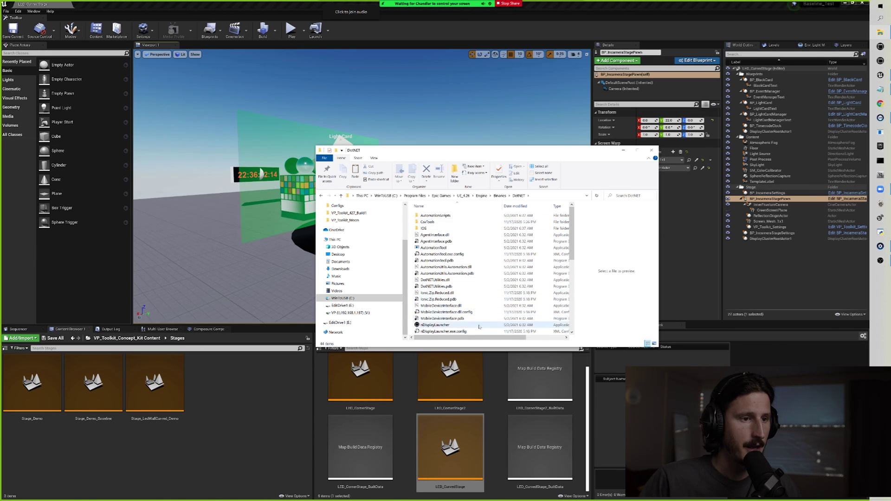
{"action": "scroll", "coordinate": [463, 295], "scroll_direction": "down", "scroll_amount": 1}
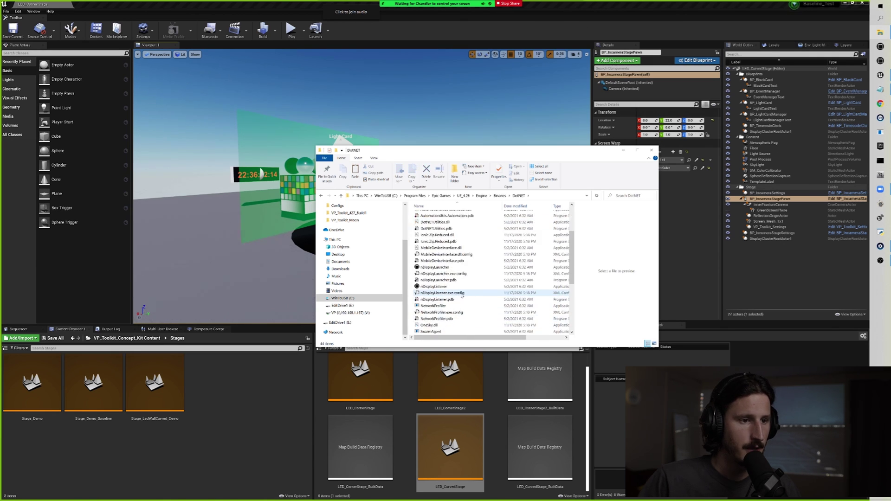
{"action": "double_click", "coordinate": [431, 267]}
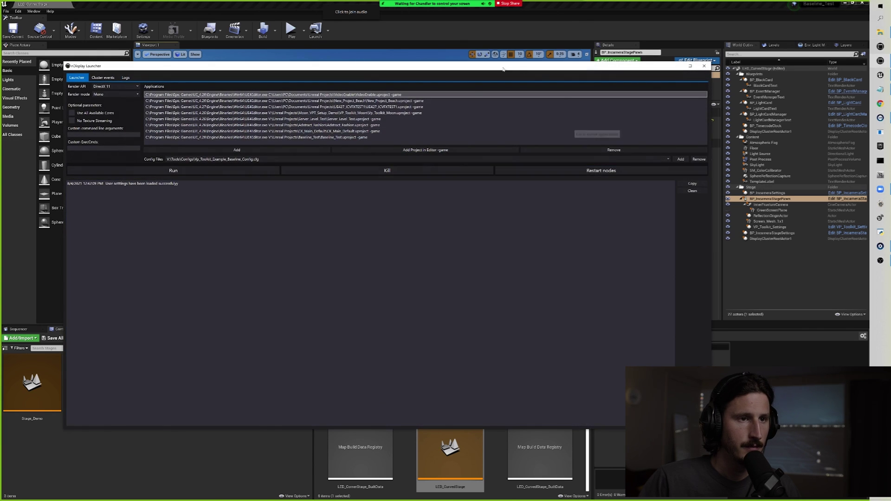
Start nDisplayListener from the DotNET folder and minimize the Explorer window.
{"action": "left_click_drag", "start_coordinate": [504, 68], "coordinate": [560, 322]}
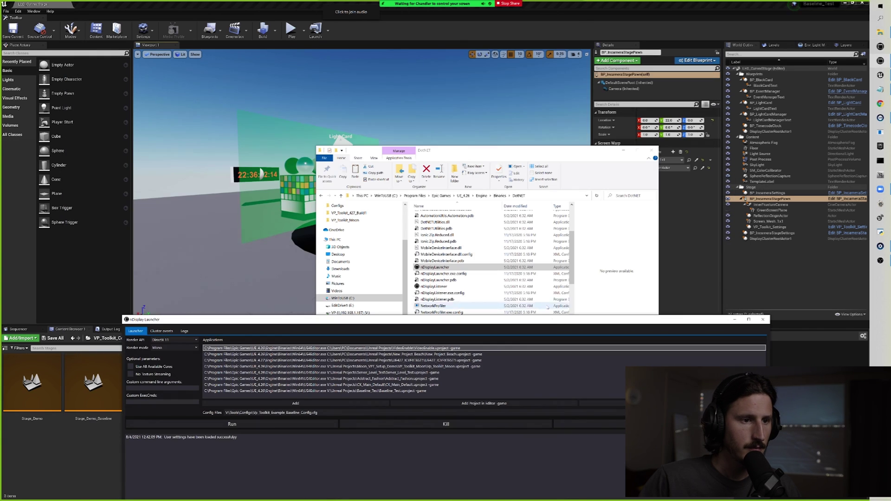
{"action": "double_click", "coordinate": [436, 288]}
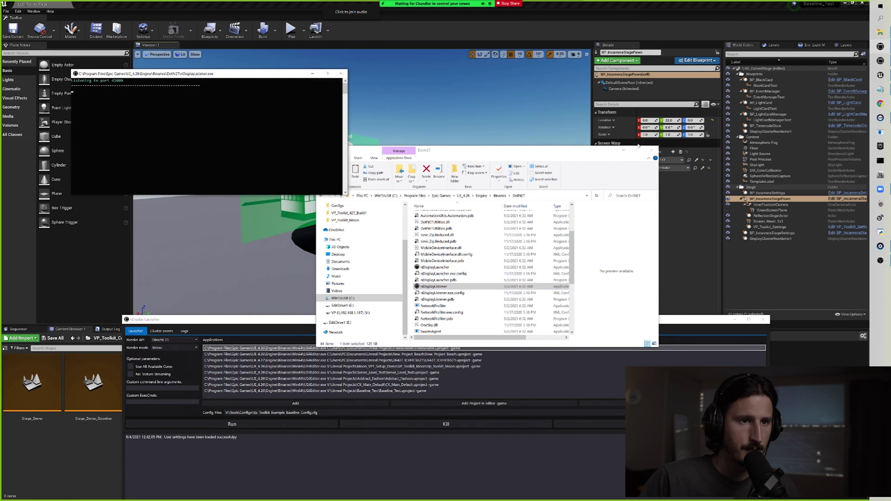
{"action": "left_click", "coordinate": [622, 151]}
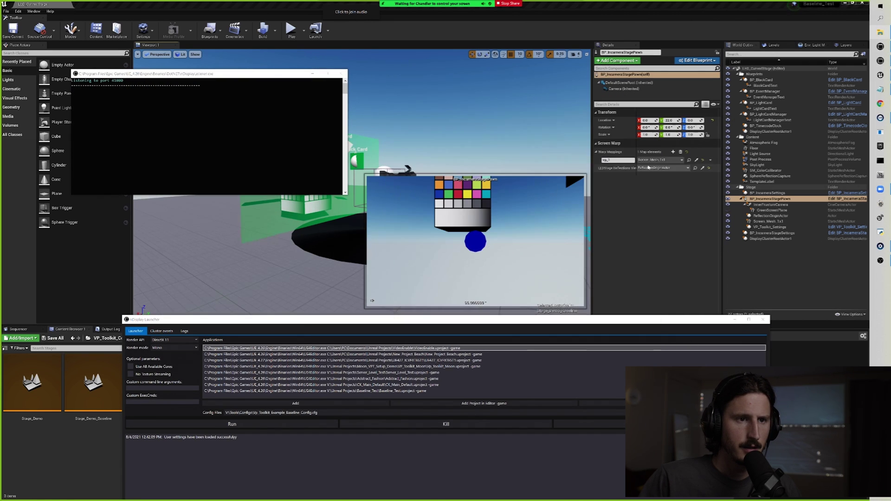
Arrange the nDisplay Launcher and listener console windows on the desktop.
{"action": "left_click_drag", "start_coordinate": [501, 321], "coordinate": [490, 195]}
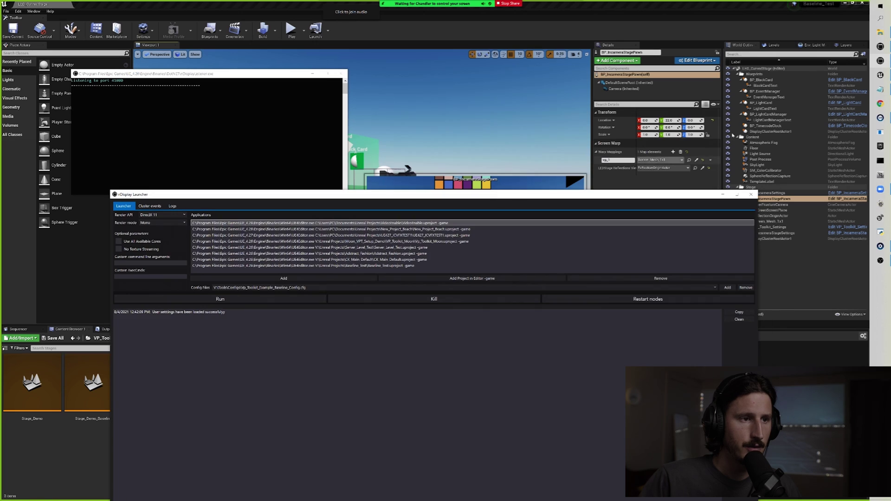
{"action": "right_click", "coordinate": [883, 48]}
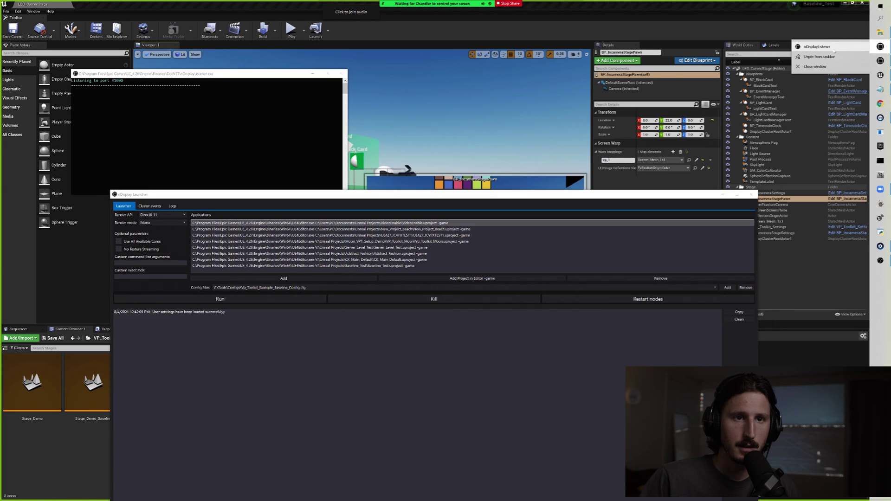
{"action": "right_click", "coordinate": [880, 60]}
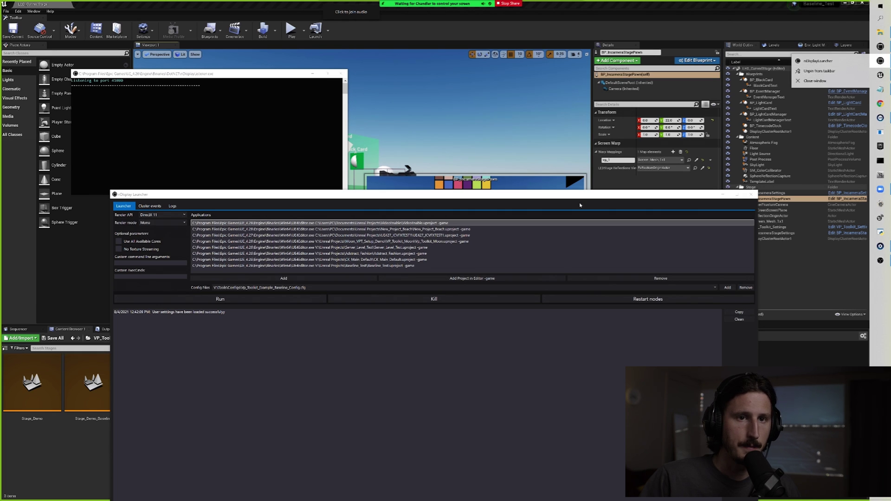
{"action": "left_click_drag", "start_coordinate": [559, 197], "coordinate": [602, 106]}
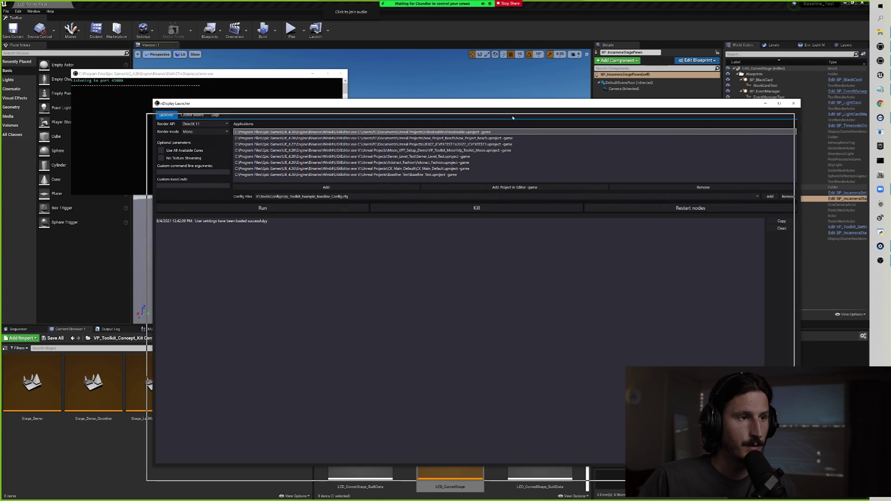
{"action": "left_click_drag", "start_coordinate": [513, 118], "coordinate": [512, 119]}
{"action": "mouse_move", "coordinate": [221, 78]}
{"action": "left_mouse_down"}
{"action": "mouse_move", "coordinate": [329, 81]}
{"action": "mouse_move", "coordinate": [187, 151]}
{"action": "mouse_move", "coordinate": [254, 82]}
{"action": "mouse_move", "coordinate": [297, 82]}
{"action": "mouse_move", "coordinate": [220, 82]}
{"action": "left_mouse_up"}
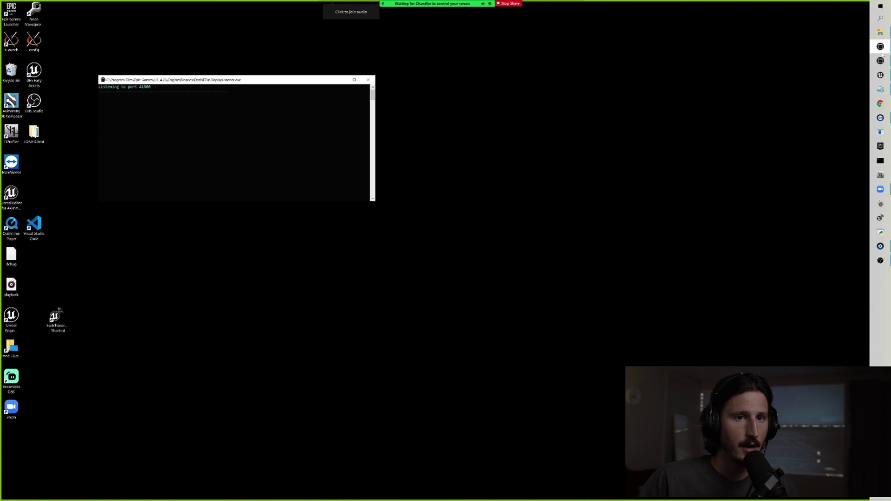
Move the listener console up and left, and bring the nDisplay Launcher to the front.
{"action": "left_click", "coordinate": [880, 48]}
{"action": "left_click", "coordinate": [880, 246]}
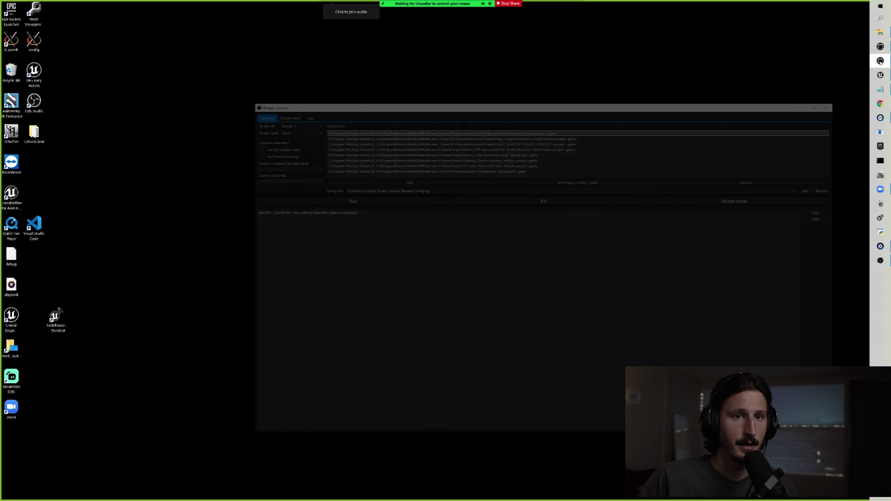
{"action": "left_click", "coordinate": [879, 46]}
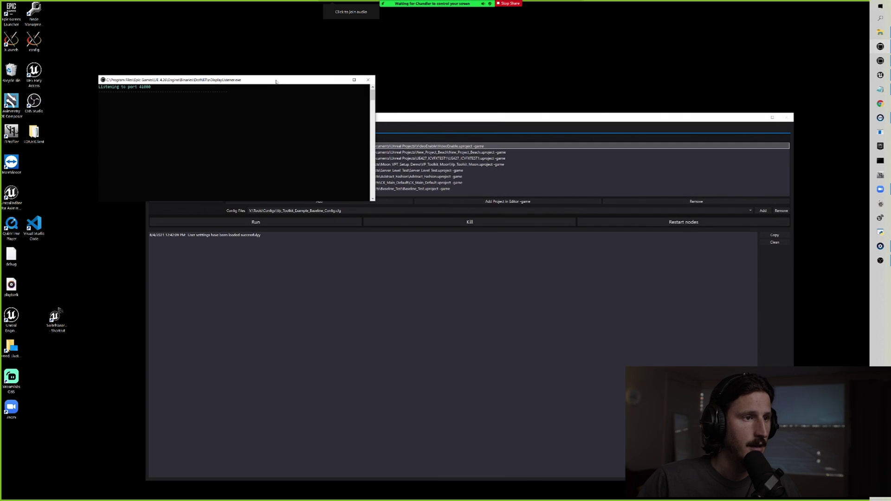
{"action": "left_click_drag", "start_coordinate": [276, 81], "coordinate": [232, 51]}
{"action": "left_click", "coordinate": [492, 119]}
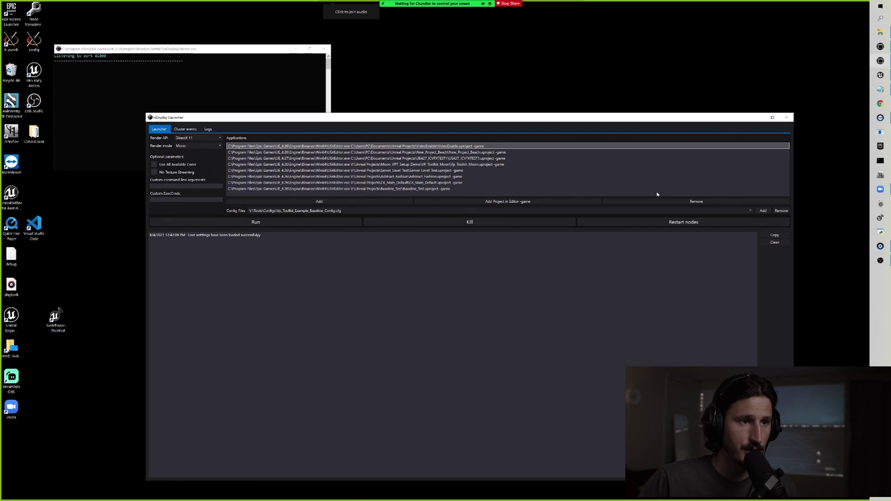
Resize and reposition the launcher window, then select the Baseline_Test application entry.
{"action": "mouse_move", "coordinate": [432, 118]}
{"action": "left_mouse_down"}
{"action": "mouse_move", "coordinate": [449, 89]}
{"action": "mouse_move", "coordinate": [465, 99]}
{"action": "mouse_move", "coordinate": [432, 107]}
{"action": "left_mouse_up"}
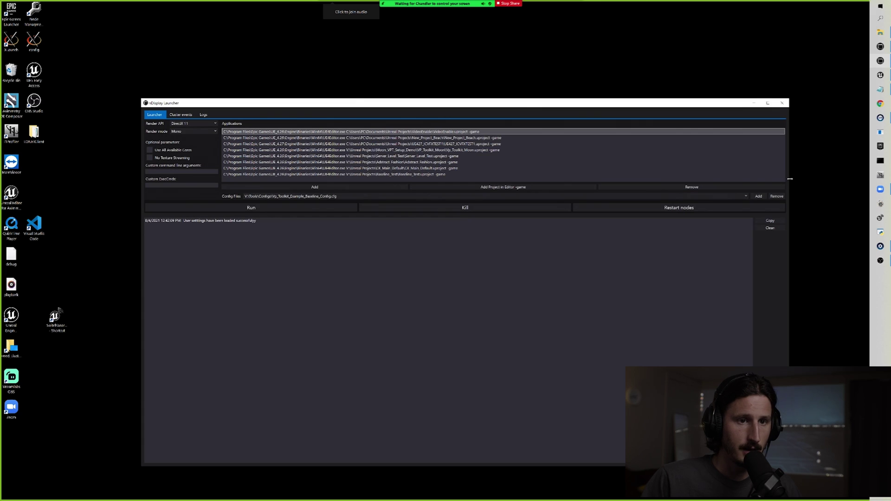
{"action": "left_click_drag", "start_coordinate": [789, 189], "coordinate": [602, 189]}
{"action": "left_click_drag", "start_coordinate": [406, 112], "coordinate": [519, 109]}
{"action": "left_click_drag", "start_coordinate": [546, 465], "coordinate": [561, 327]}
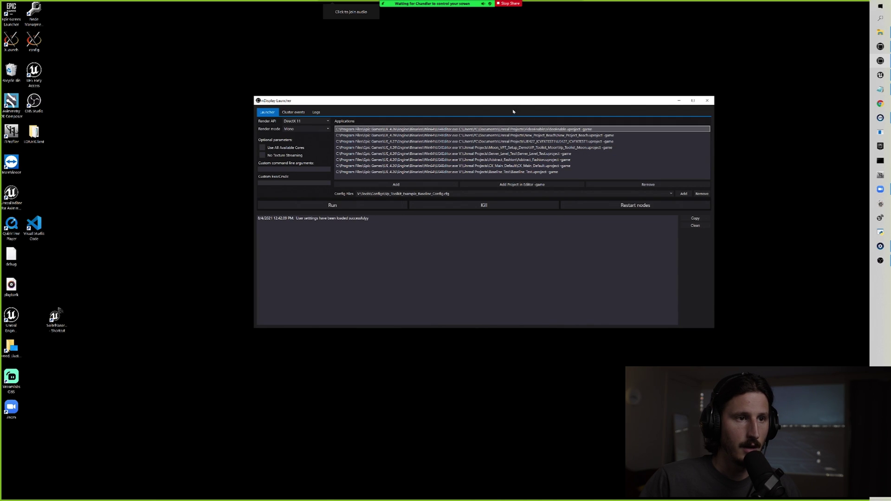
{"action": "left_click_drag", "start_coordinate": [513, 100], "coordinate": [507, 131]}
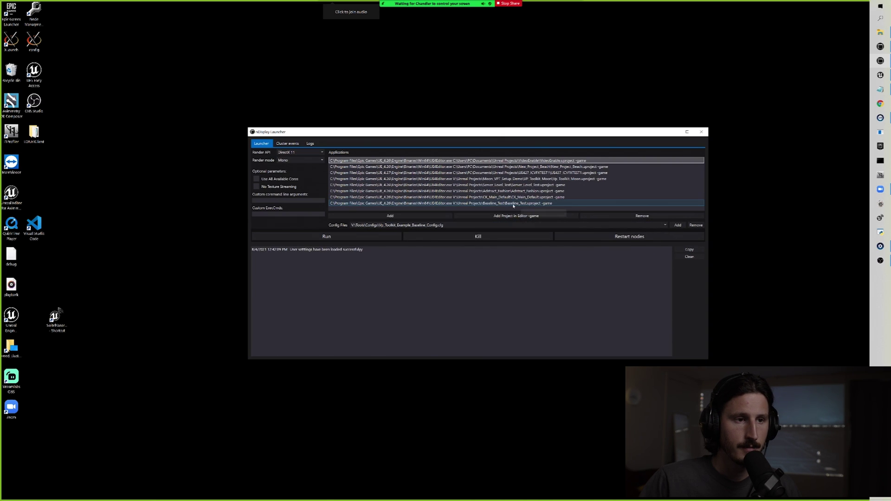
{"action": "left_click", "coordinate": [490, 204]}
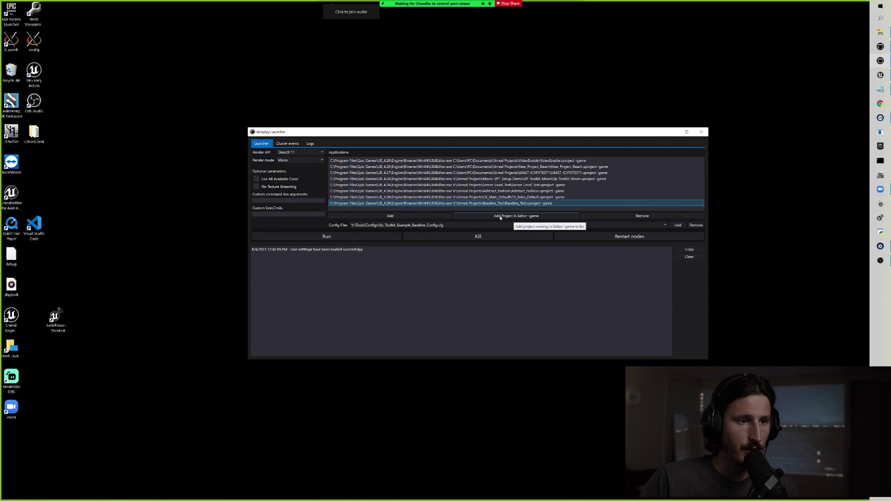
Add a project in Editor -game mode using C:\Program Files\Epic Games\UE_4.26\Engine\Binaries\Win64\UE4Editor.
{"action": "left_click", "coordinate": [523, 218]}
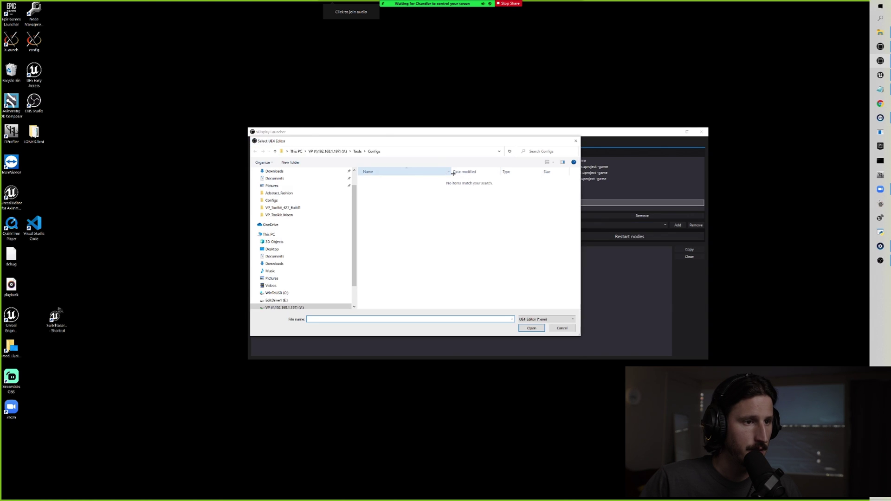
{"action": "left_click_drag", "start_coordinate": [404, 142], "coordinate": [448, 140]}
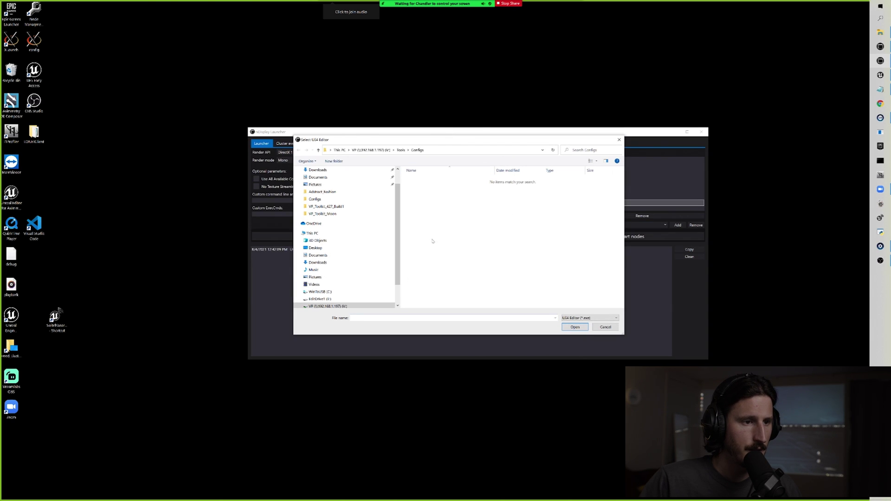
{"action": "scroll", "coordinate": [398, 238], "scroll_direction": "down", "scroll_amount": 2}
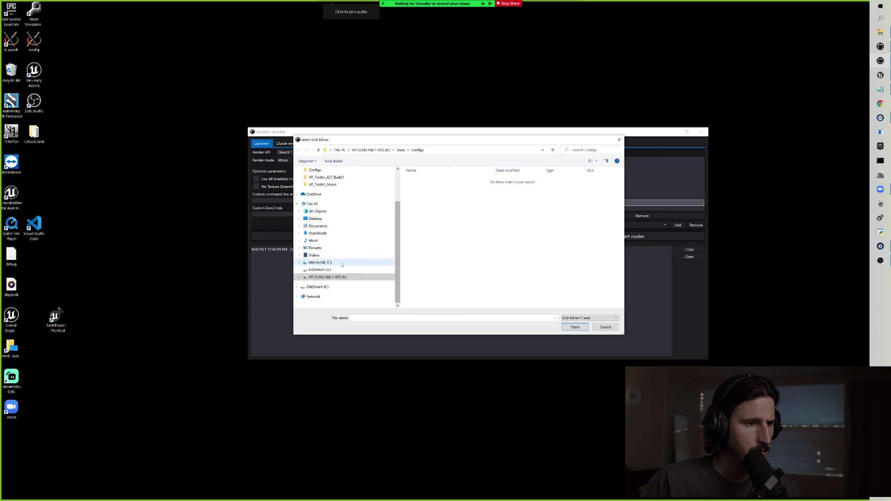
{"action": "left_click", "coordinate": [319, 263]}
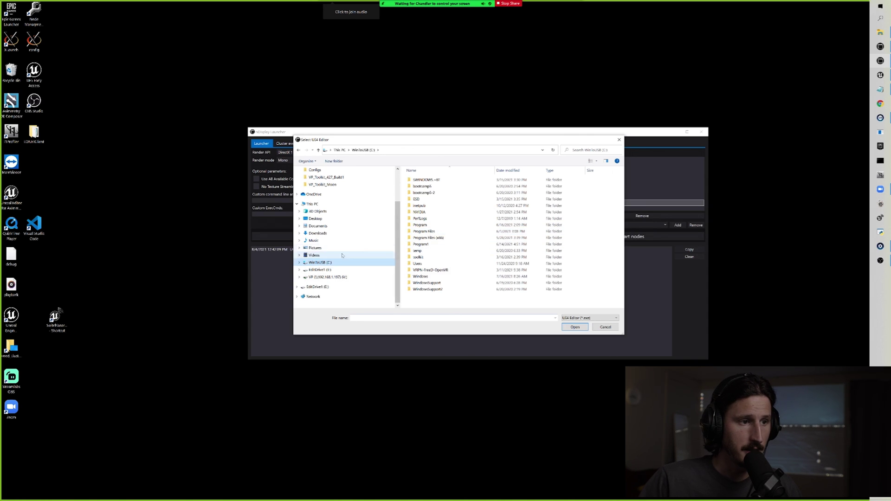
{"action": "double_click", "coordinate": [429, 232]}
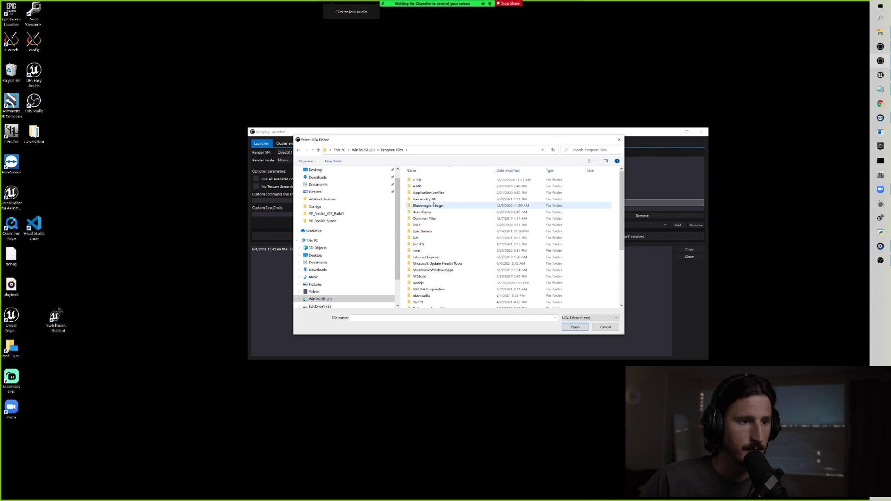
{"action": "double_click", "coordinate": [430, 232]}
{"action": "double_click", "coordinate": [420, 180]}
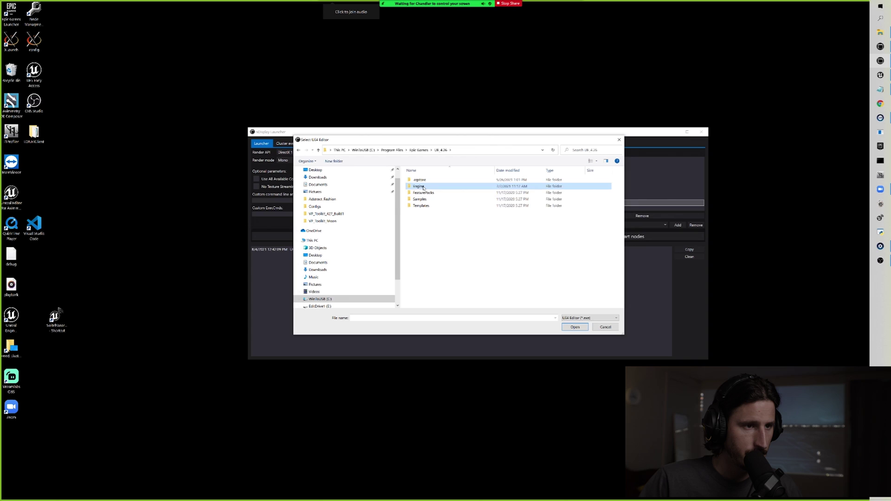
{"action": "double_click", "coordinate": [421, 185]}
{"action": "double_click", "coordinate": [420, 180]}
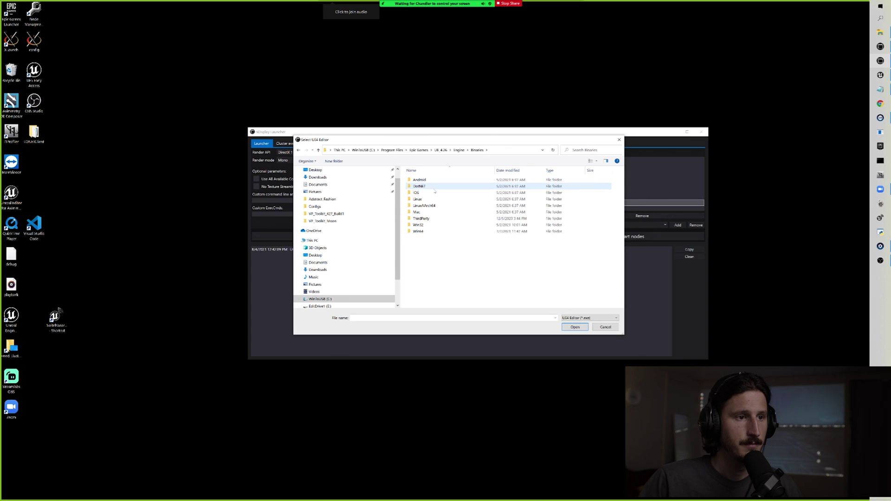
{"action": "double_click", "coordinate": [419, 231]}
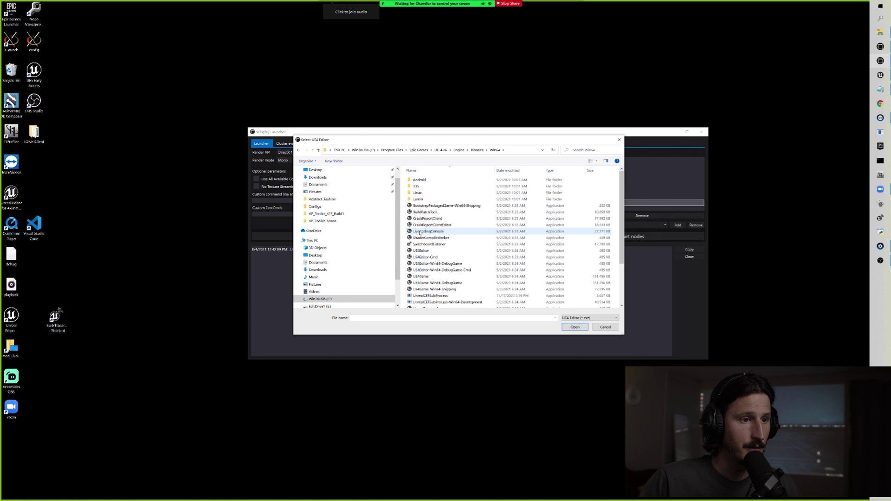
{"action": "left_click", "coordinate": [425, 251]}
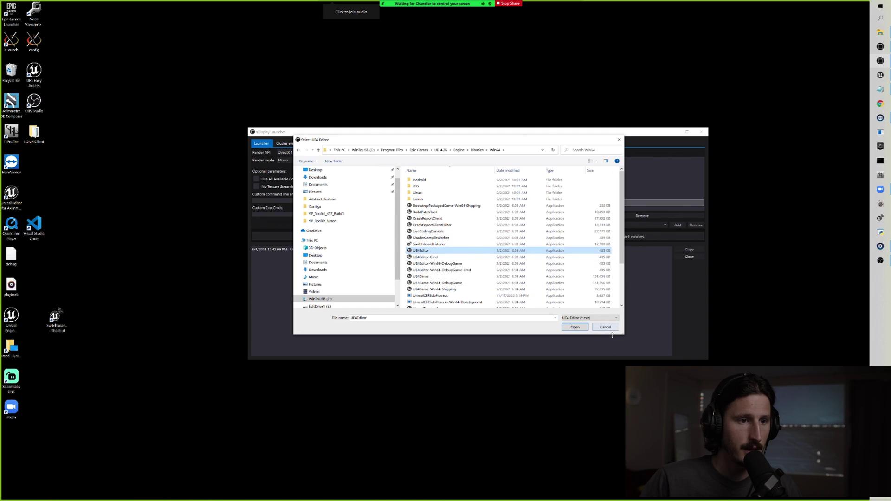
{"action": "left_click", "coordinate": [576, 328]}
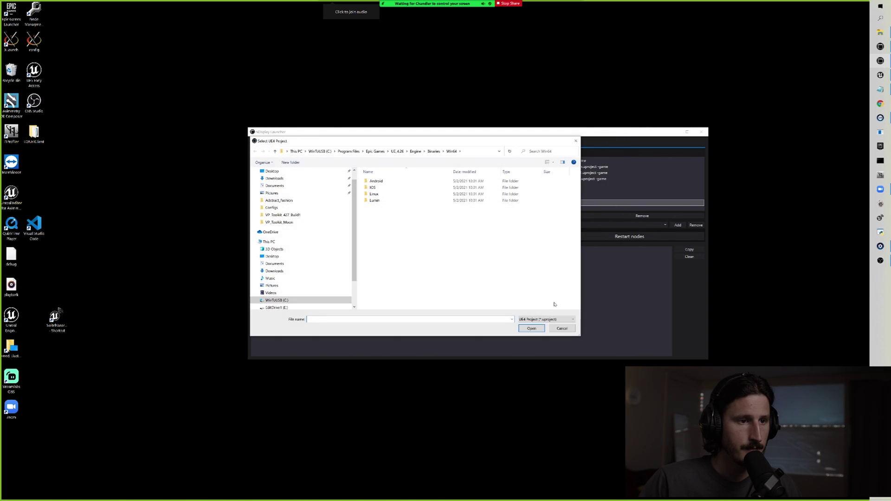
Pick V:\Unreal Projects\Baseline_Test\Baseline_Test.uproject as the project to add.
{"action": "scroll", "coordinate": [280, 278], "scroll_direction": "down", "scroll_amount": 2}
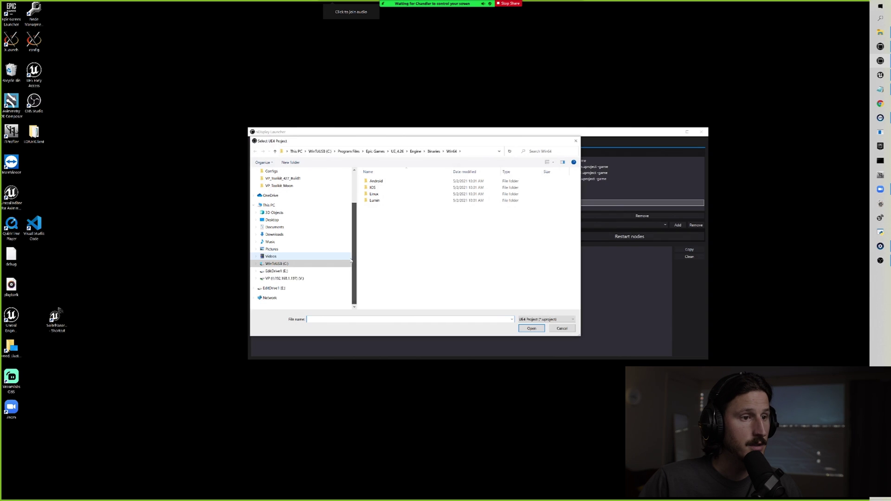
{"action": "left_click", "coordinate": [281, 278]}
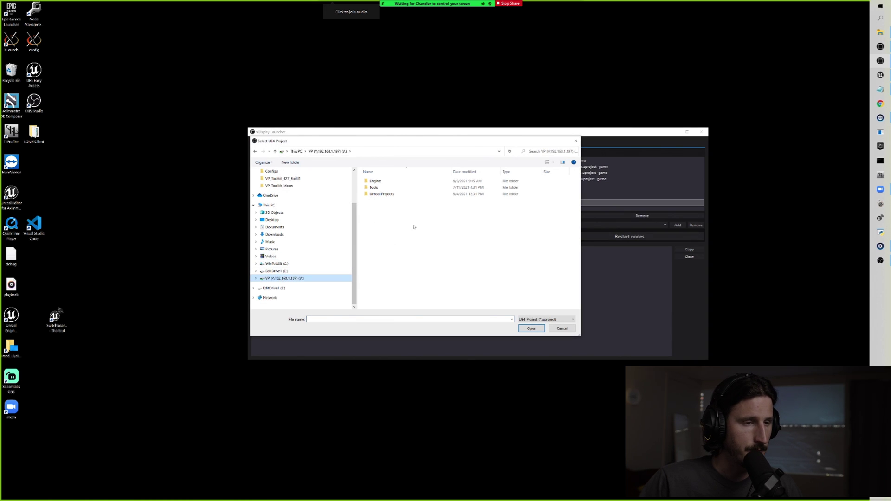
{"action": "double_click", "coordinate": [381, 194]}
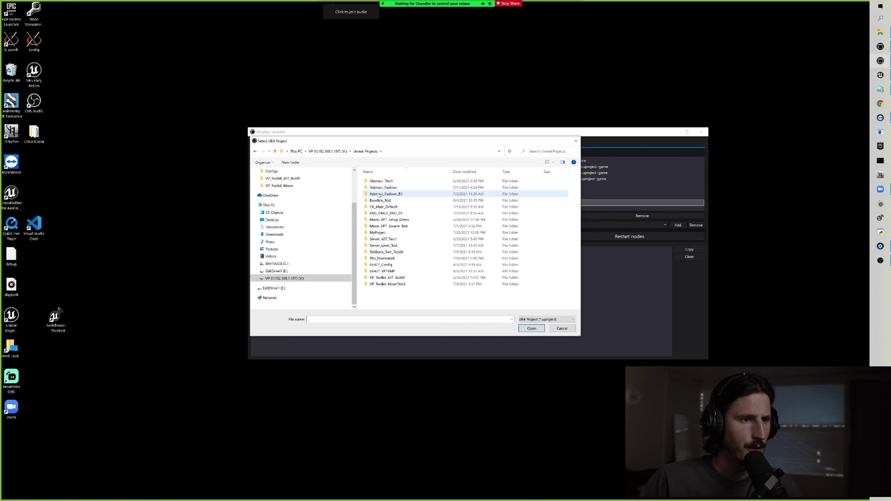
{"action": "left_click", "coordinate": [378, 200]}
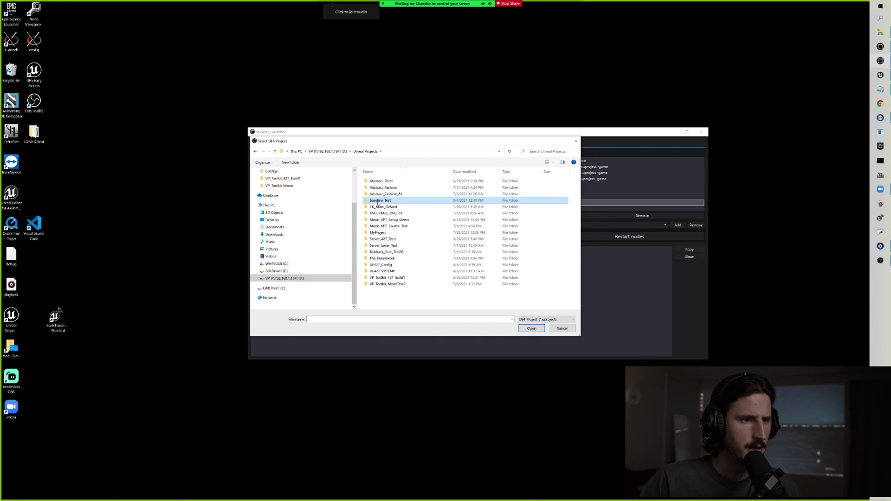
{"action": "left_click", "coordinate": [532, 329]}
{"action": "left_click", "coordinate": [464, 226]}
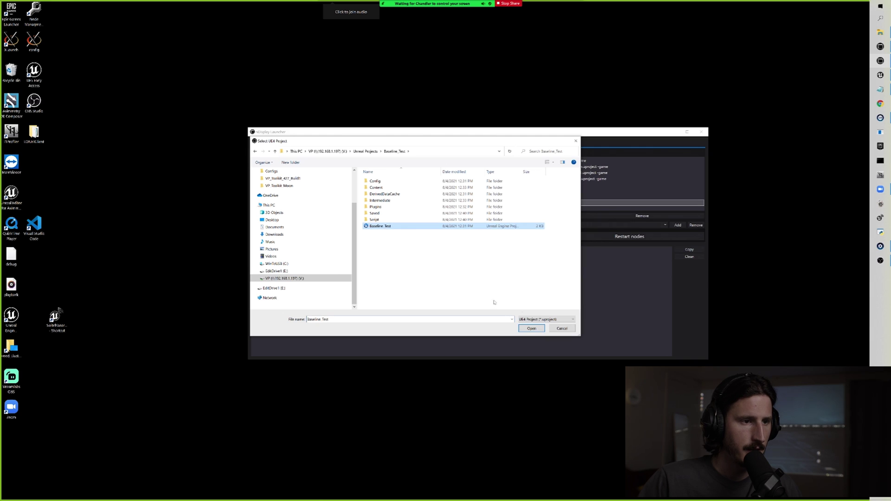
{"action": "left_click", "coordinate": [532, 328]}
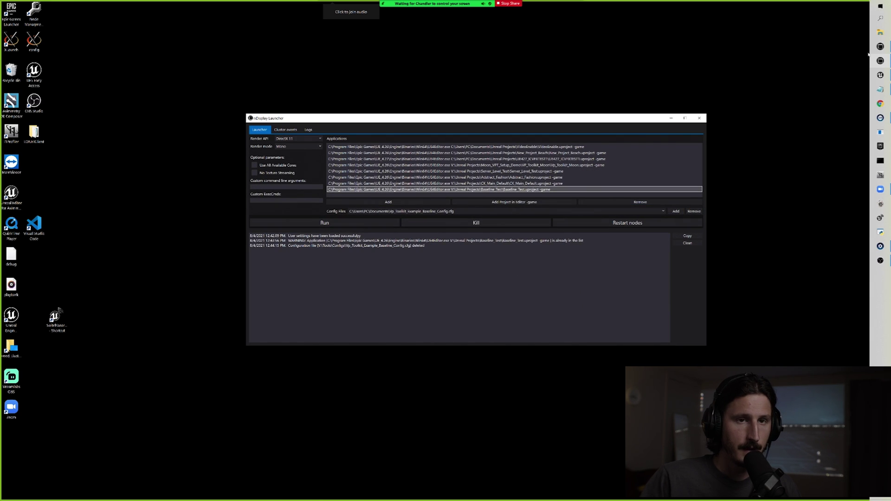
Copy VP_Toolkit_Example_Baseline_Config from Downloads\VP_Toolkit_Concept_Kit (1)\VP_Toolkit_Concept_Kit\Content\Example Configs.
{"action": "left_click", "coordinate": [880, 32]}
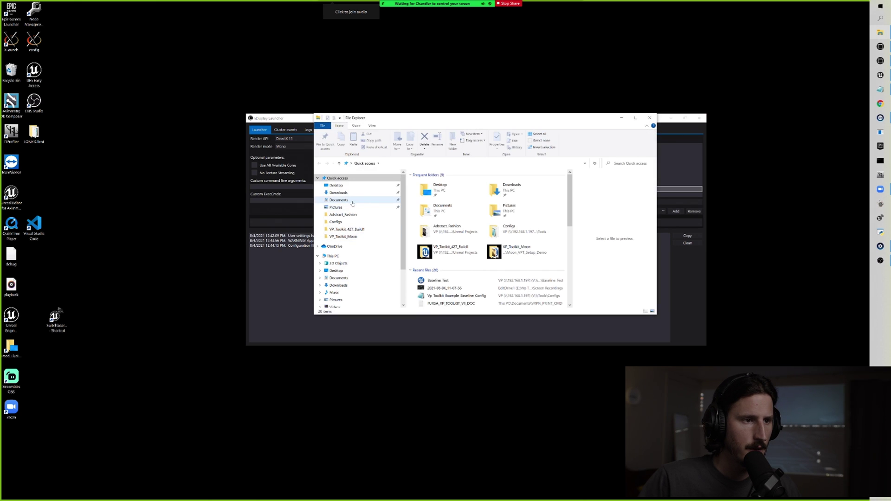
{"action": "left_click", "coordinate": [338, 193]}
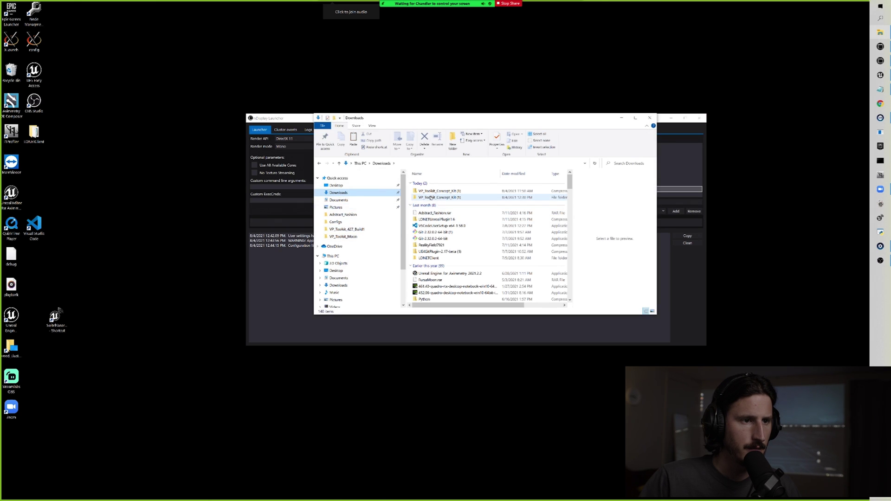
{"action": "double_click", "coordinate": [431, 197]}
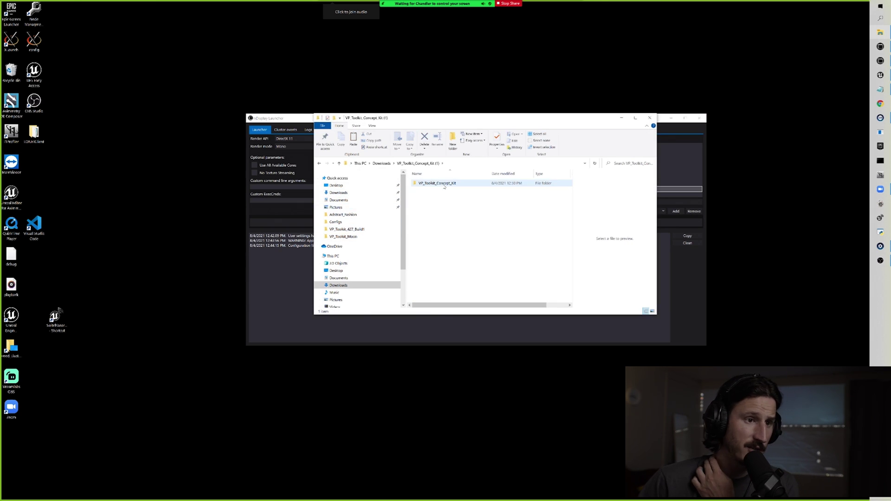
{"action": "double_click", "coordinate": [435, 183]}
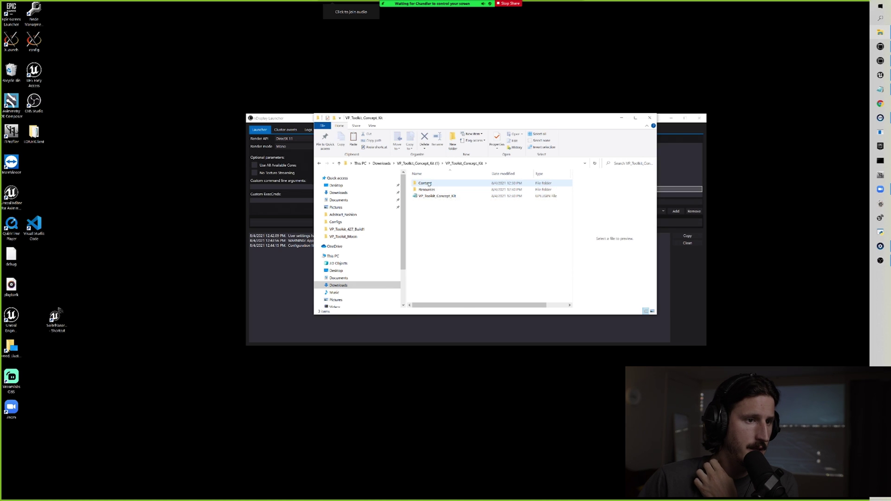
{"action": "double_click", "coordinate": [426, 184]}
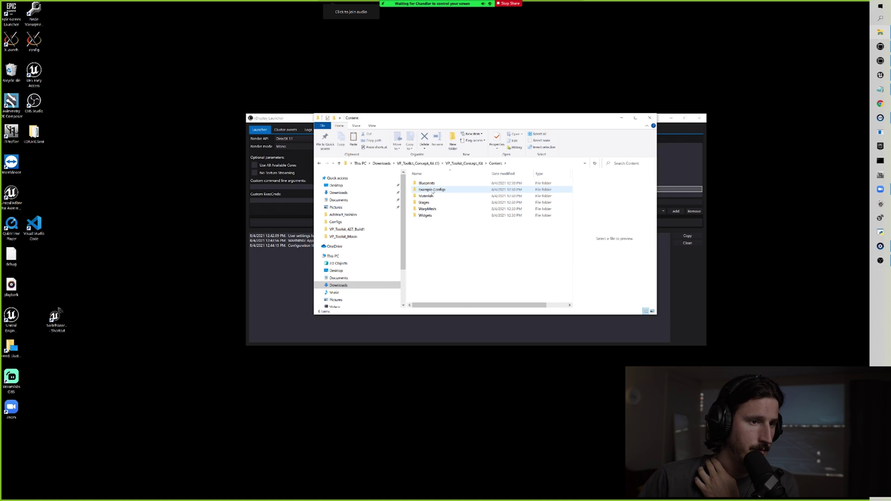
{"action": "double_click", "coordinate": [431, 190]}
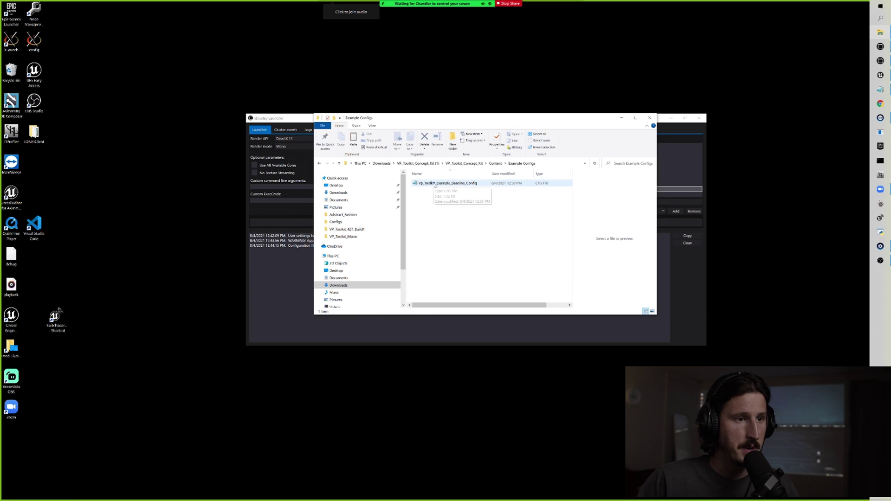
{"action": "right_click", "coordinate": [435, 185]}
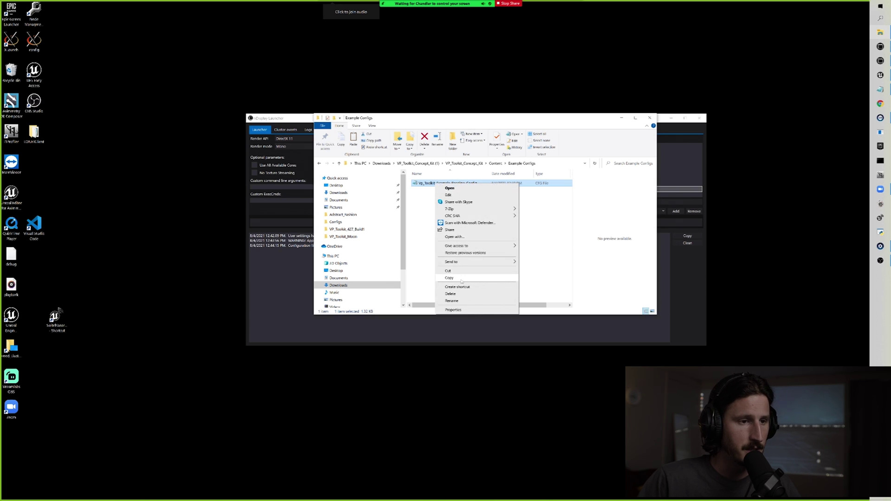
{"action": "left_click", "coordinate": [449, 278]}
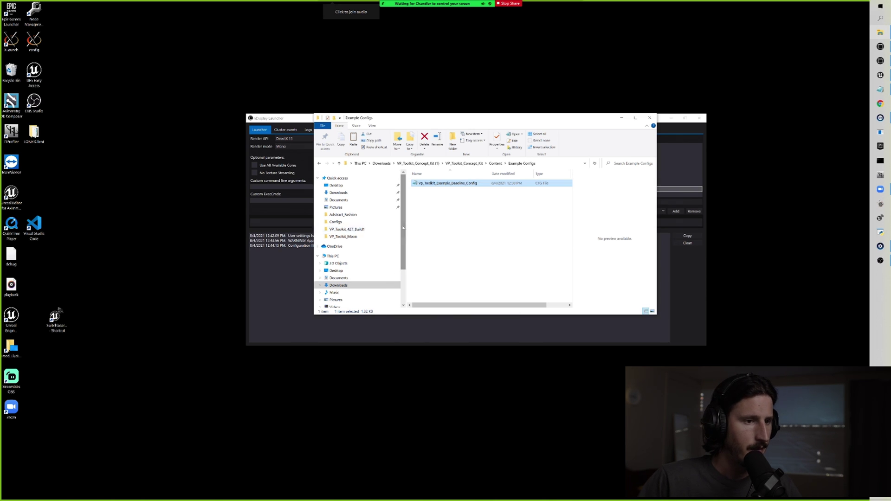
Find and select Vp_Toolkit_Example_Baseline_Config in the V: drive's Tools\Configs folder.
{"action": "scroll", "coordinate": [399, 228], "scroll_direction": "down", "scroll_amount": 1}
{"action": "left_click", "coordinate": [338, 266]}
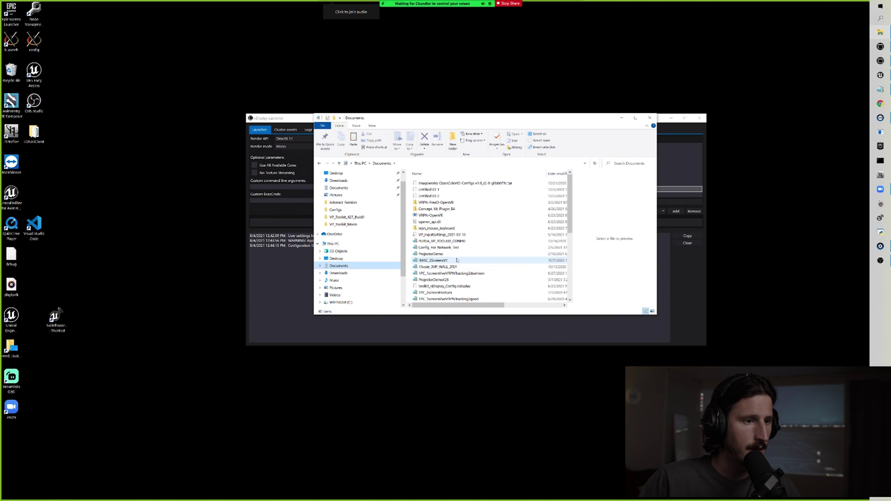
{"action": "scroll", "coordinate": [353, 260], "scroll_direction": "down", "scroll_amount": 3}
{"action": "left_click", "coordinate": [340, 265]}
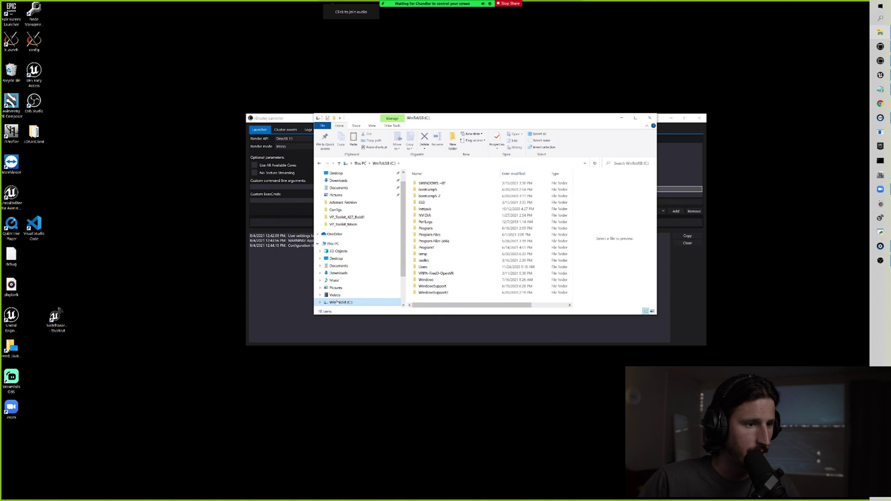
{"action": "left_click", "coordinate": [348, 281]}
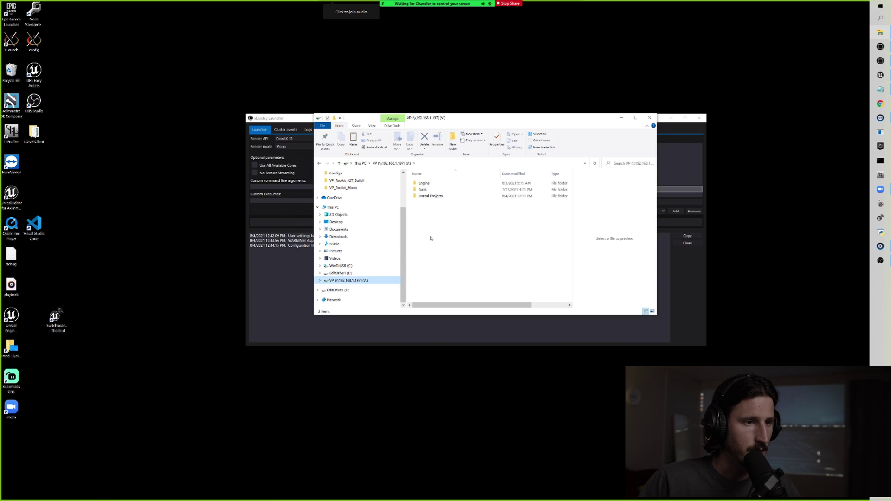
{"action": "double_click", "coordinate": [426, 191]}
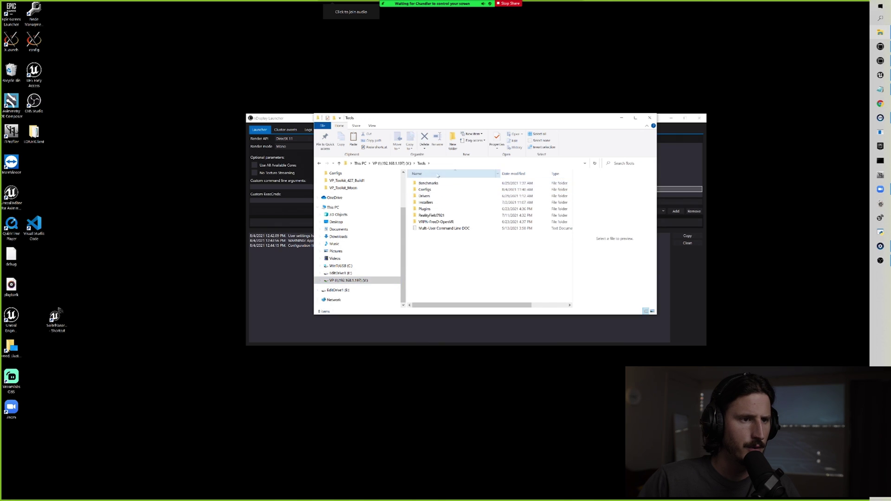
{"action": "double_click", "coordinate": [425, 191]}
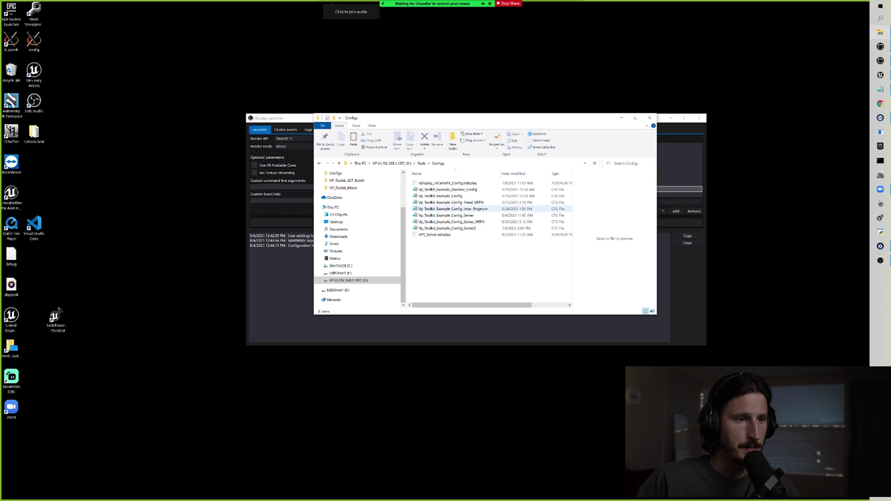
{"action": "left_click", "coordinate": [449, 190]}
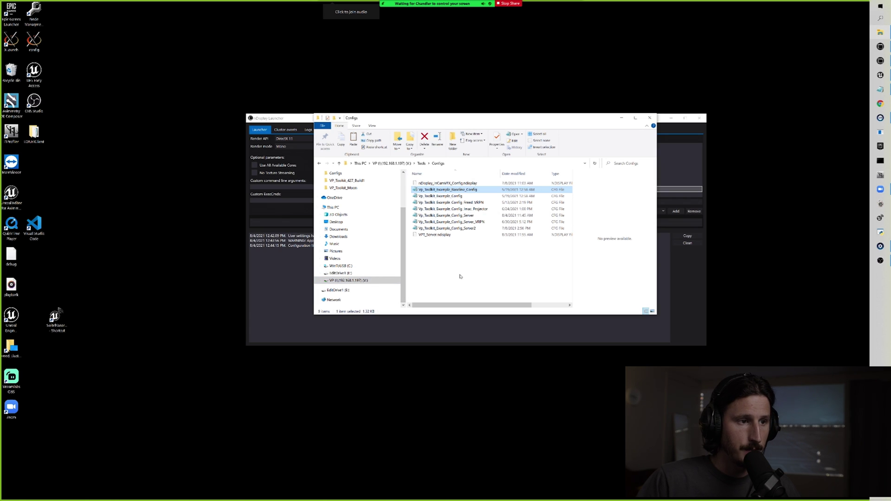
Return Explorer to the V: drive root and move it aside to uncover the launcher.
{"action": "left_click", "coordinate": [338, 229]}
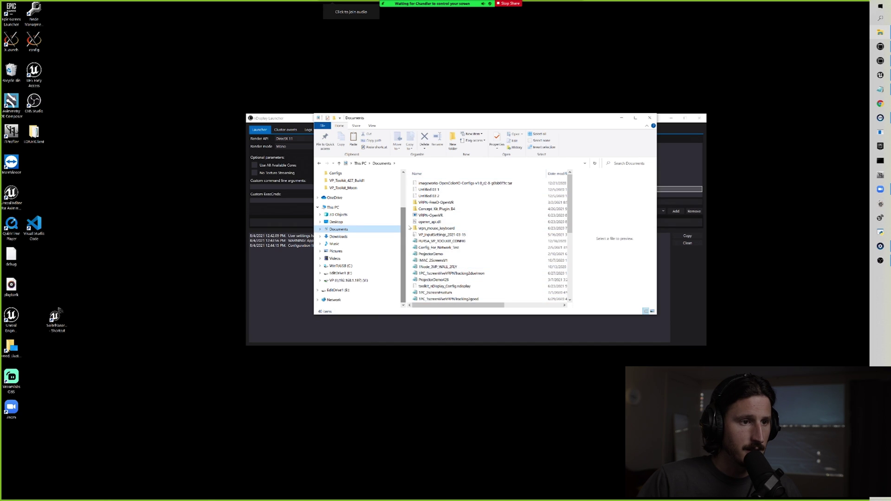
{"action": "scroll", "coordinate": [447, 272], "scroll_direction": "down", "scroll_amount": 3}
{"action": "scroll", "coordinate": [450, 261], "scroll_direction": "up", "scroll_amount": 5}
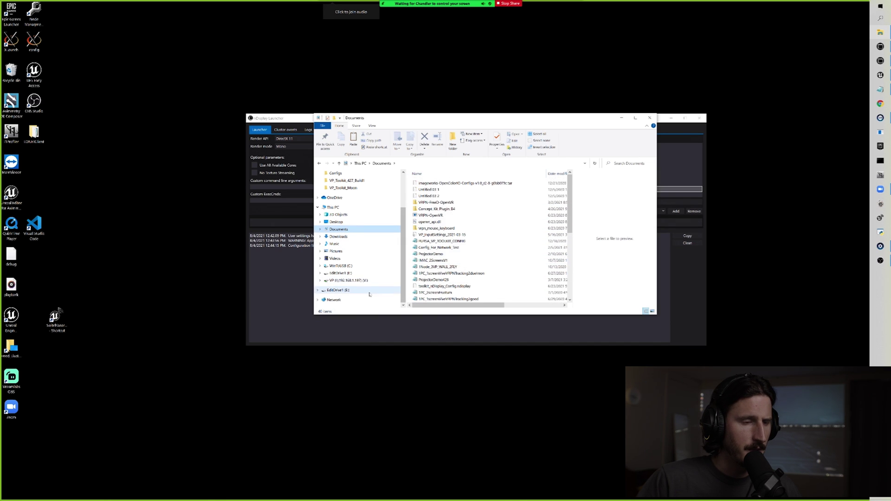
{"action": "left_click", "coordinate": [348, 280]}
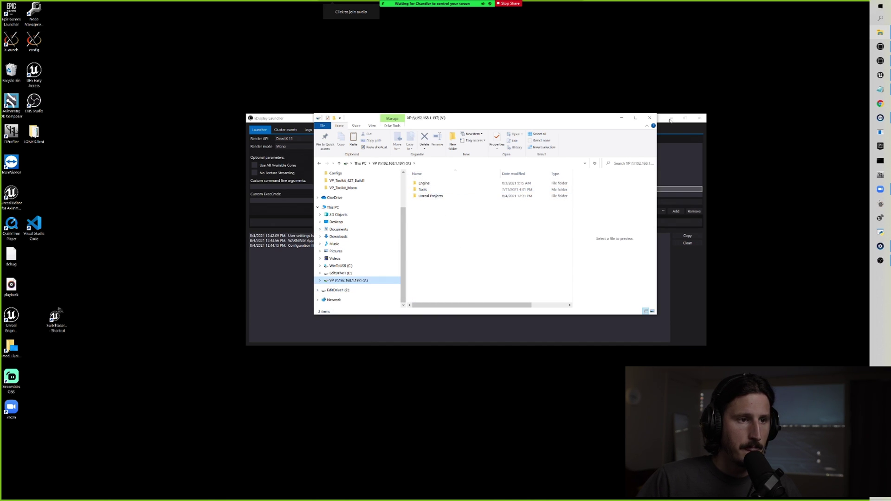
{"action": "left_click_drag", "start_coordinate": [635, 129], "coordinate": [509, 190]}
Add V:\Tools\Configs\Vp_Toolkit_Example_Baseline_Config to the launcher's config files and select Baseline_Test.
{"action": "left_click", "coordinate": [495, 178]}
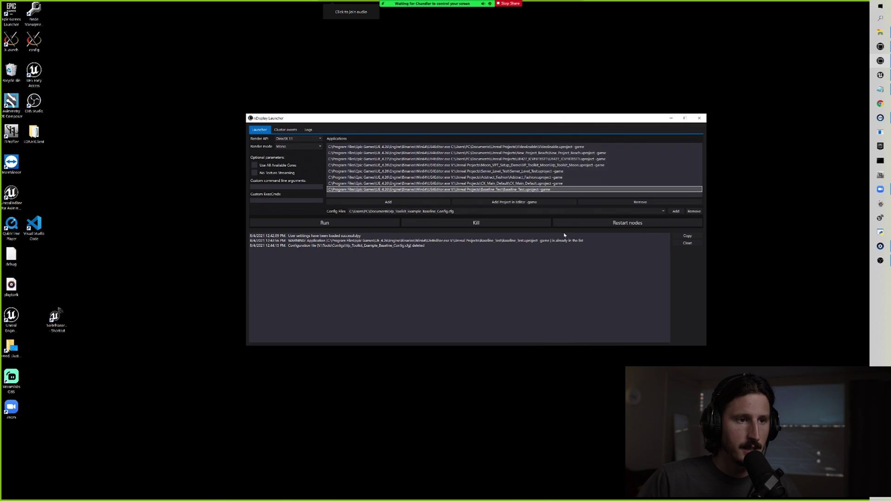
{"action": "left_click", "coordinate": [679, 212]}
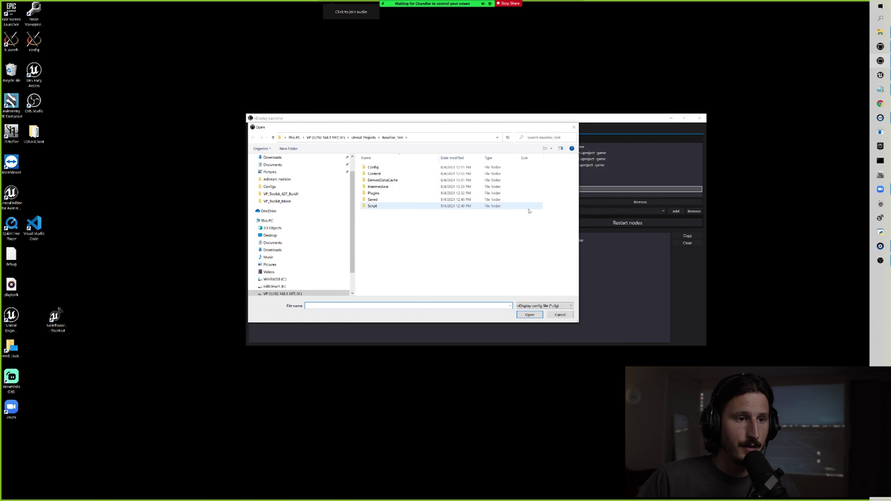
{"action": "scroll", "coordinate": [353, 226], "scroll_direction": "down", "scroll_amount": 3}
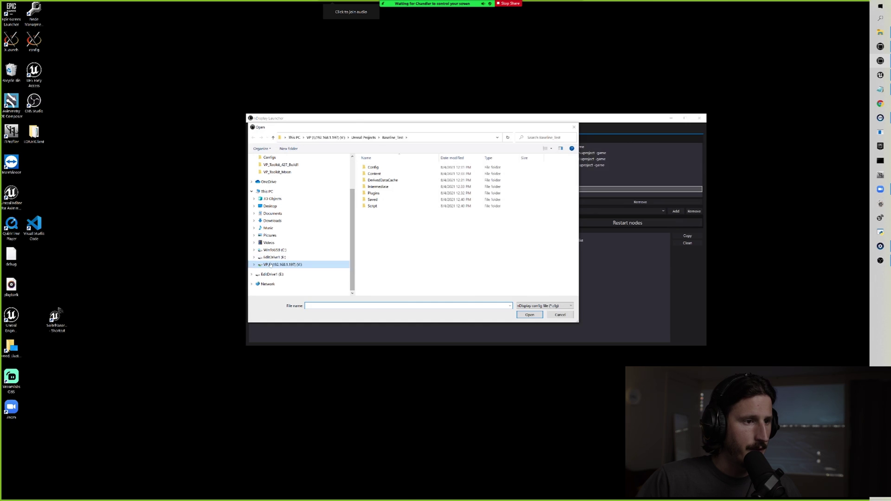
{"action": "left_click", "coordinate": [345, 267]}
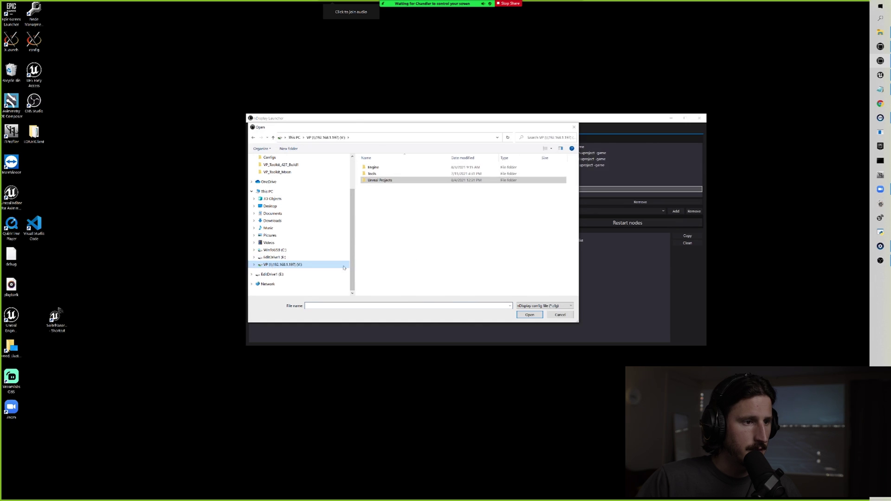
{"action": "double_click", "coordinate": [376, 174]}
{"action": "double_click", "coordinate": [378, 174]}
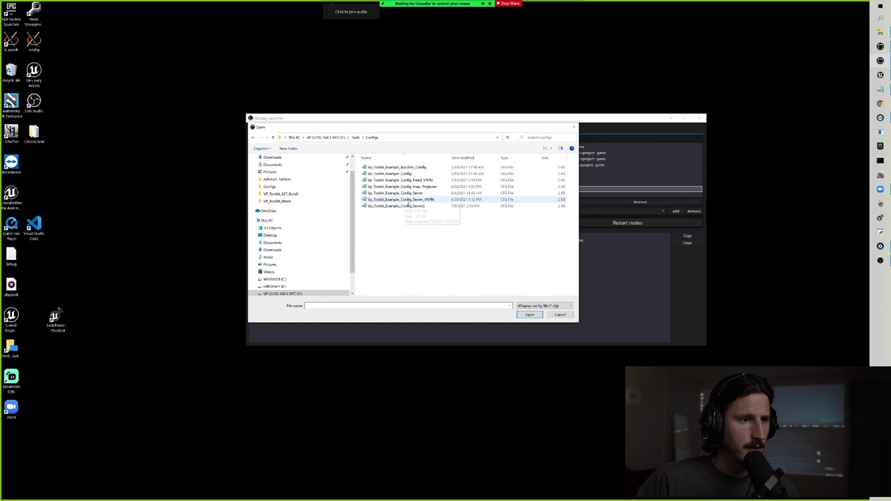
{"action": "left_click", "coordinate": [469, 168]}
{"action": "left_click", "coordinate": [530, 315]}
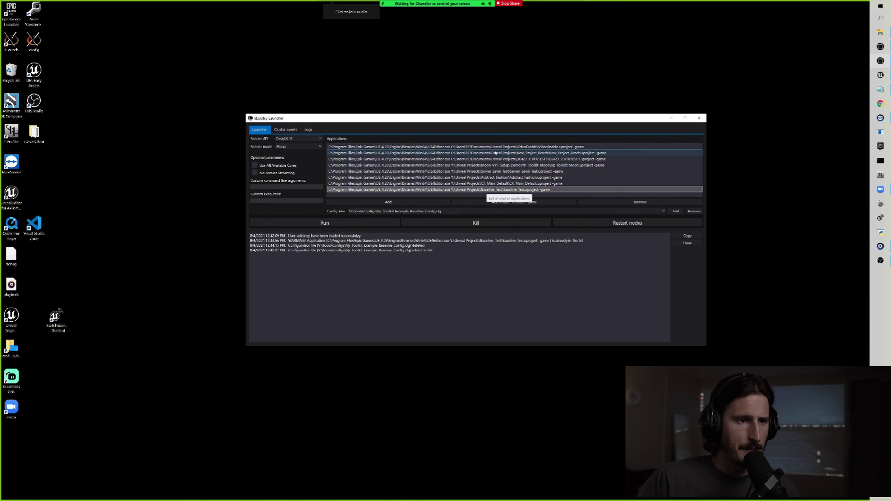
{"action": "left_click", "coordinate": [533, 189]}
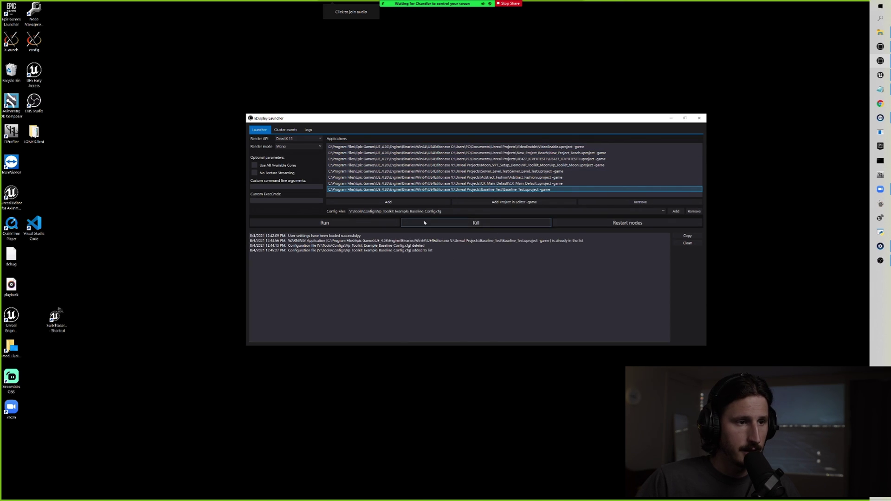
Run Baseline_Test with the baseline config from nDisplay Launcher.
{"action": "left_click", "coordinate": [332, 221]}
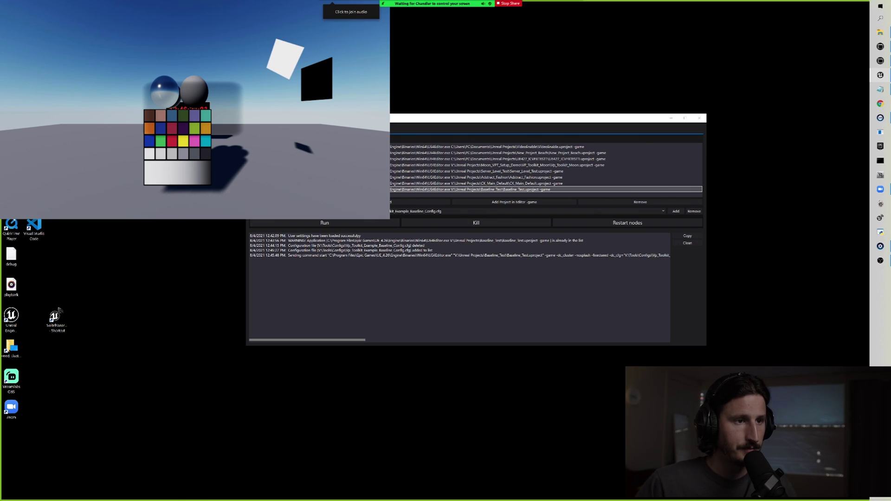
{"action": "key", "text": "alt+Tab"}
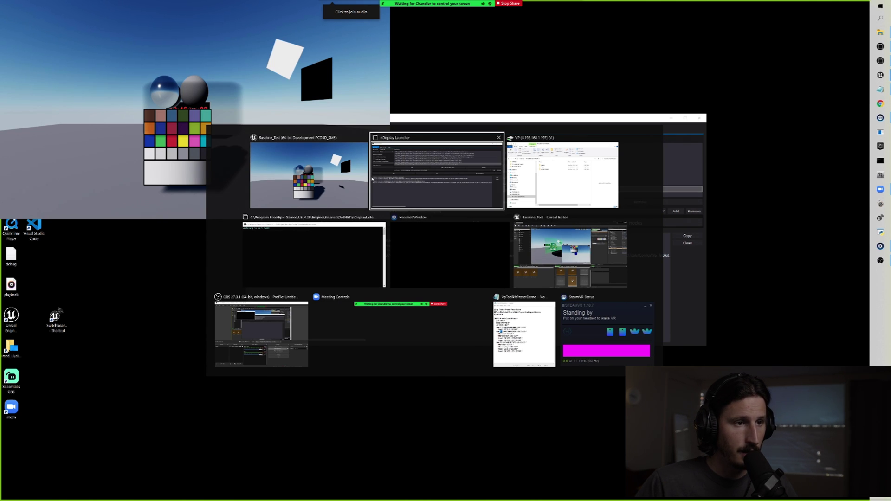
{"action": "key", "text": "alt+shift+Tab"}
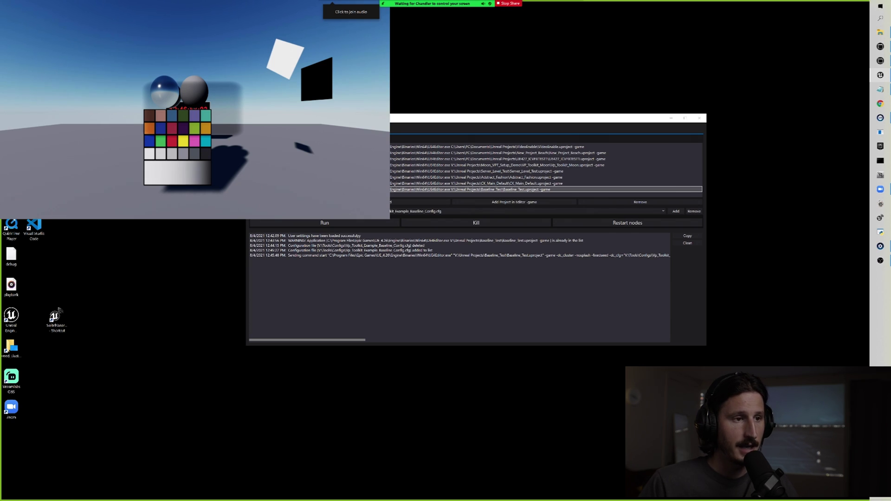
{"action": "key", "text": "alt+Tab"}
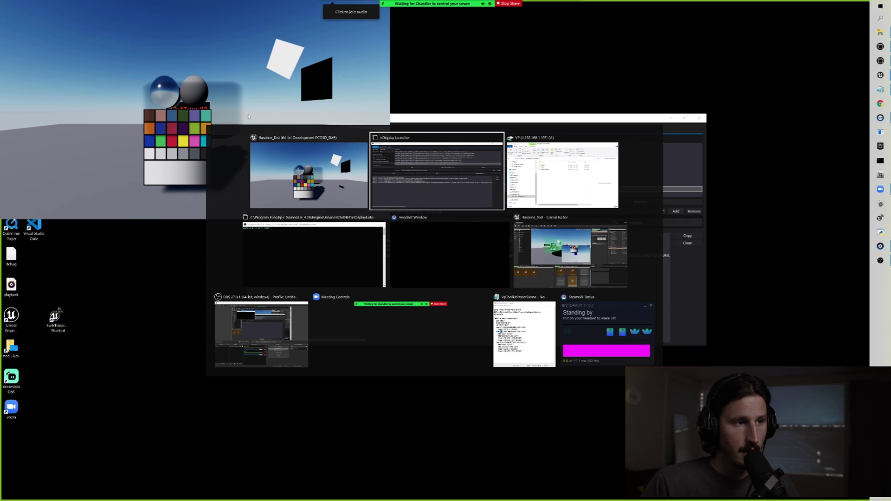
{"action": "key", "text": "alt+shift+Tab"}
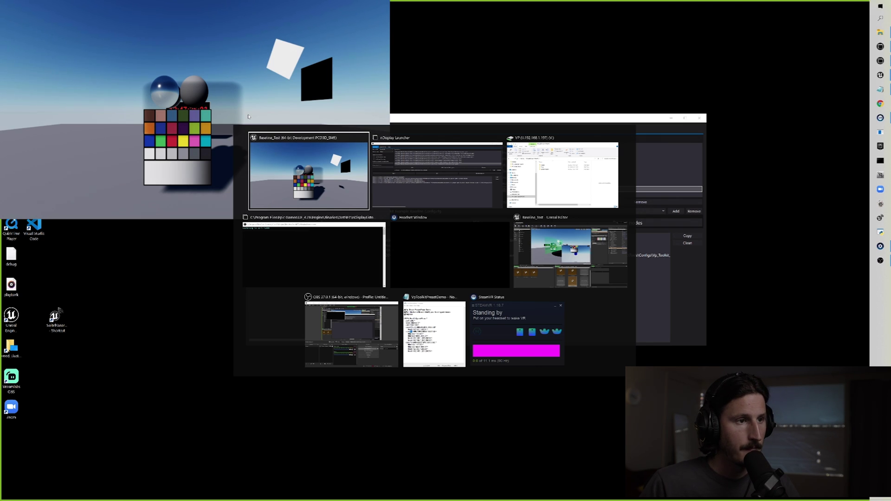
Switch with Alt+Tab to the Baseline_Test Unreal Editor and select InnerFrustumCamera to see its preview.
{"action": "key", "text": "alt+Tab"}
{"action": "key", "text": "alt+Tab"}
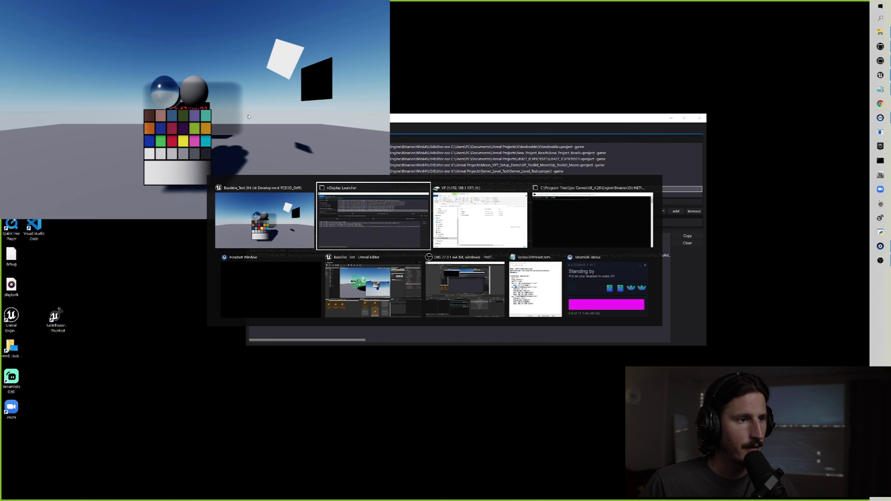
{"action": "key", "text": "alt+Tab"}
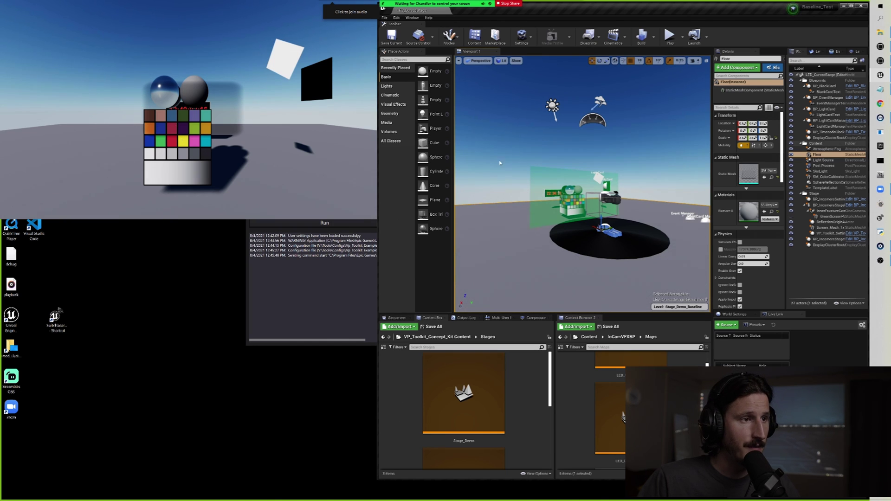
{"action": "left_click", "coordinate": [610, 199]}
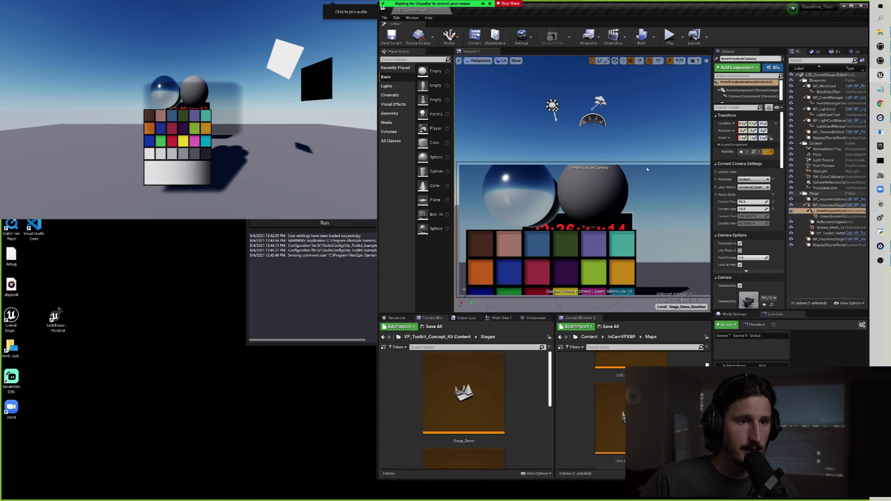
Select Post Process, focus the viewport on ReflectionOriginActor, and bring the render window forward.
{"action": "left_click", "coordinate": [639, 151]}
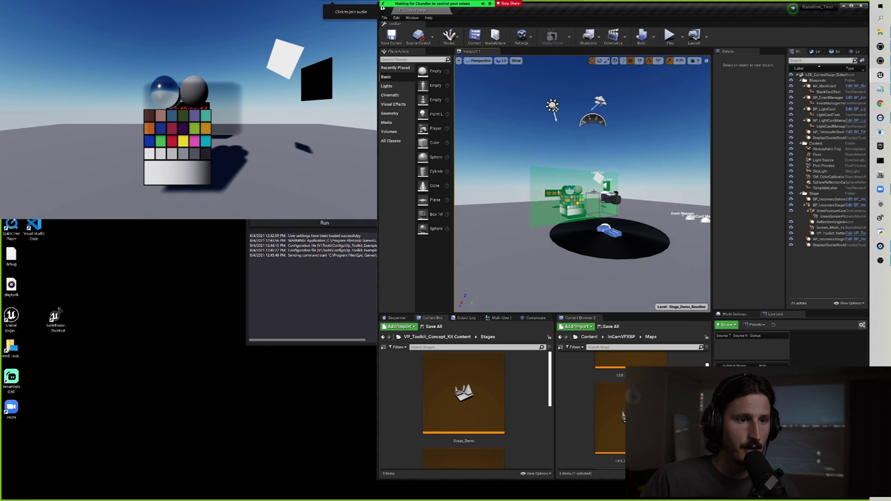
{"action": "left_click", "coordinate": [824, 165]}
{"action": "double_click", "coordinate": [833, 222]}
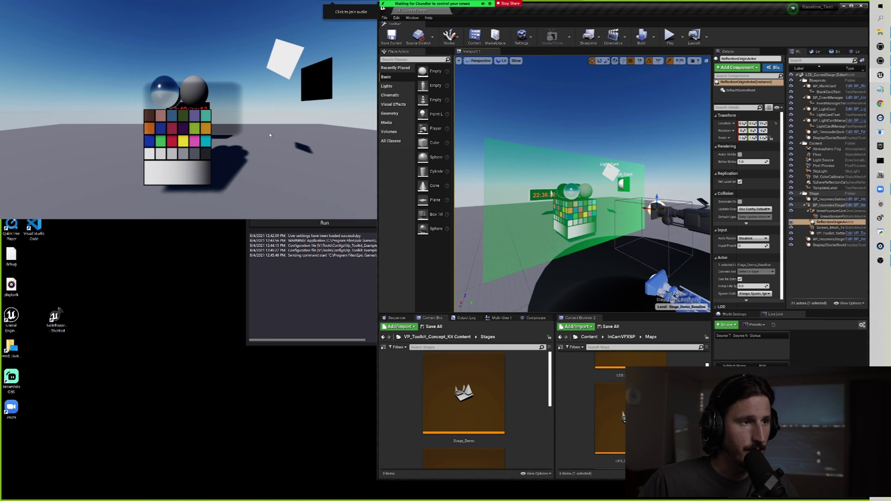
{"action": "left_click", "coordinate": [309, 147]}
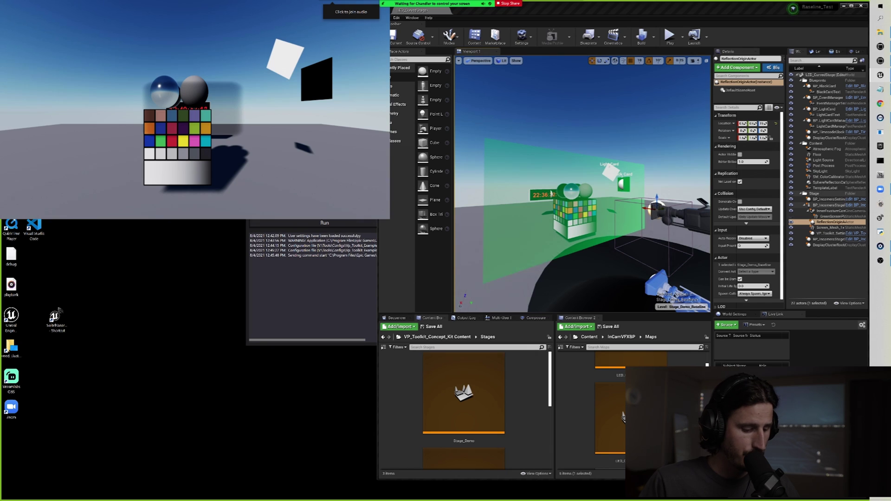
Close the Baseline_Test render window with Alt+F4 and Kill the cluster in nDisplay Launcher.
{"action": "key", "text": "alt+F4"}
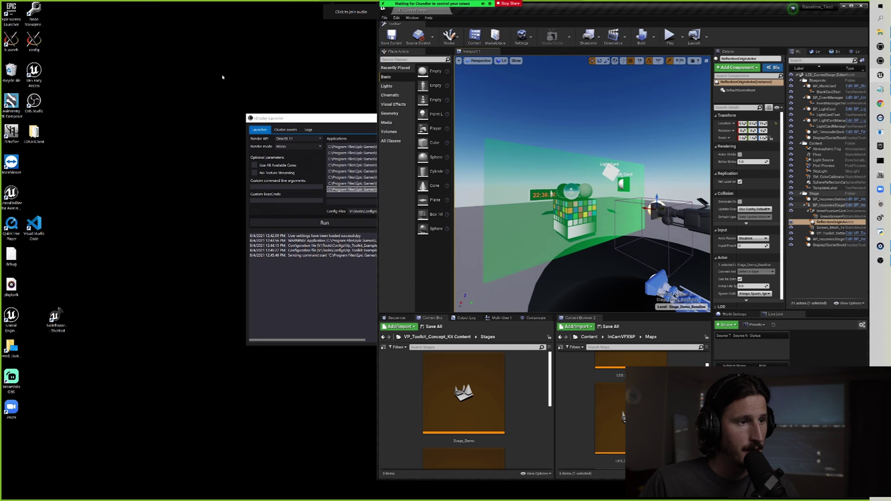
{"action": "left_click", "coordinate": [353, 124]}
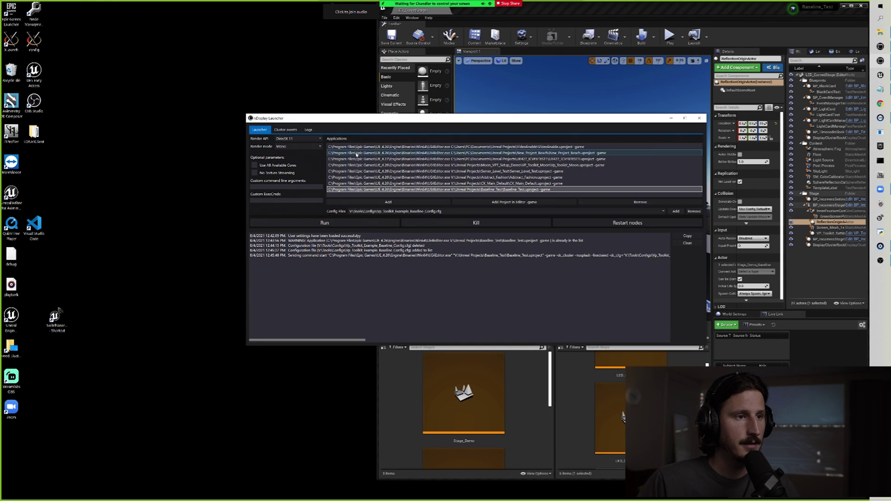
{"action": "left_click", "coordinate": [476, 222]}
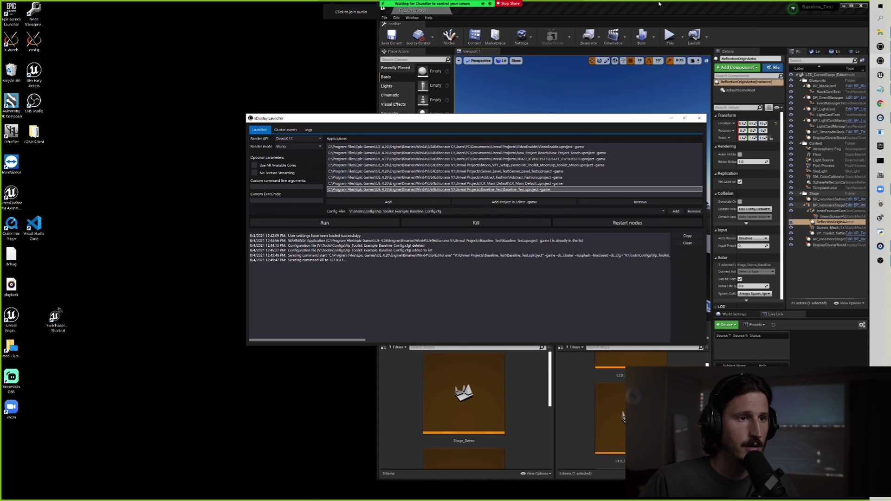
{"action": "left_click", "coordinate": [609, 13]}
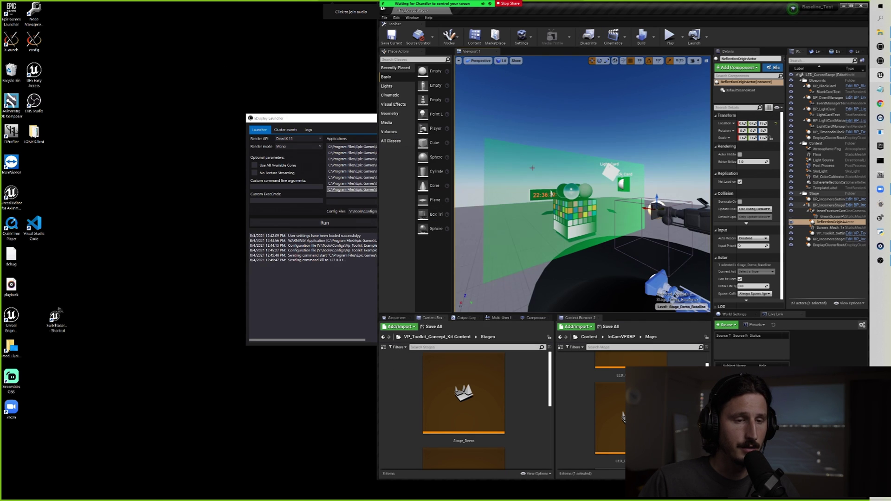